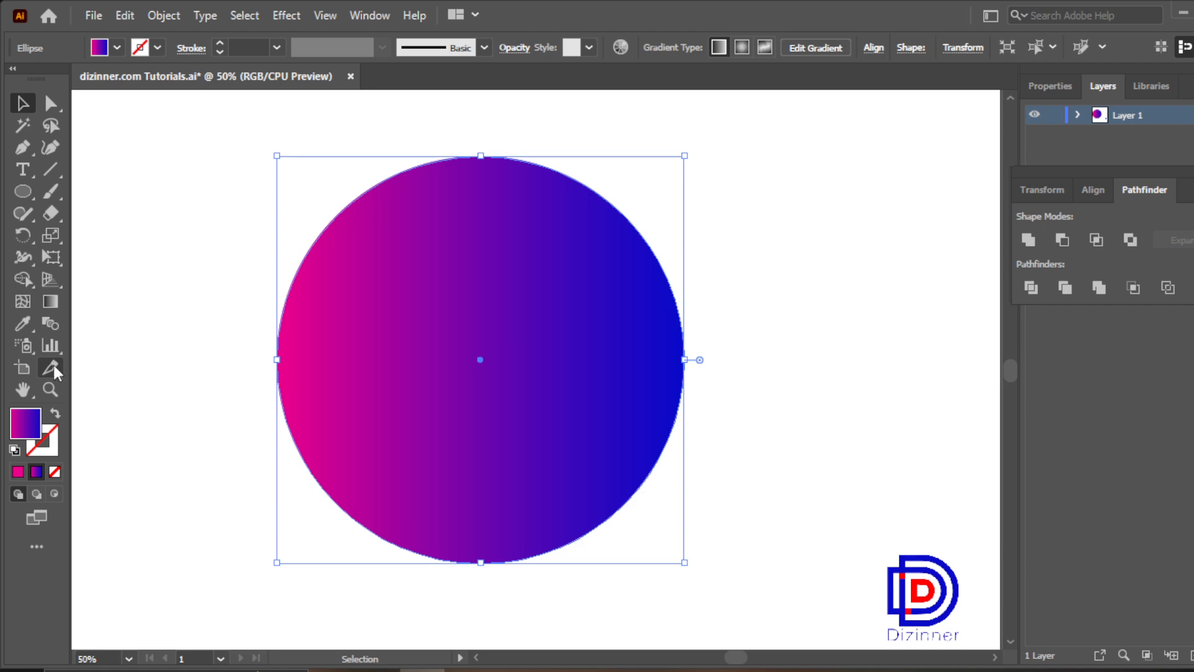
Step: Activate the Knife tool from the Eraser tool group
{"action": "left_click", "coordinate": [53, 367]}
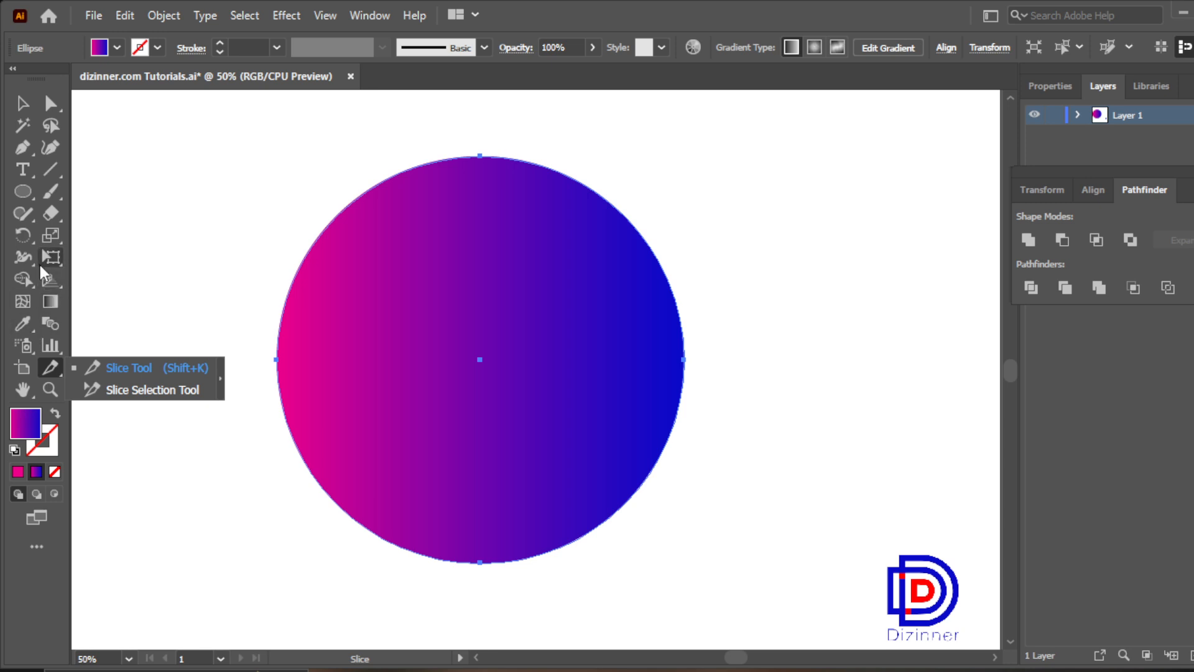
{"action": "left_click", "coordinate": [57, 196]}
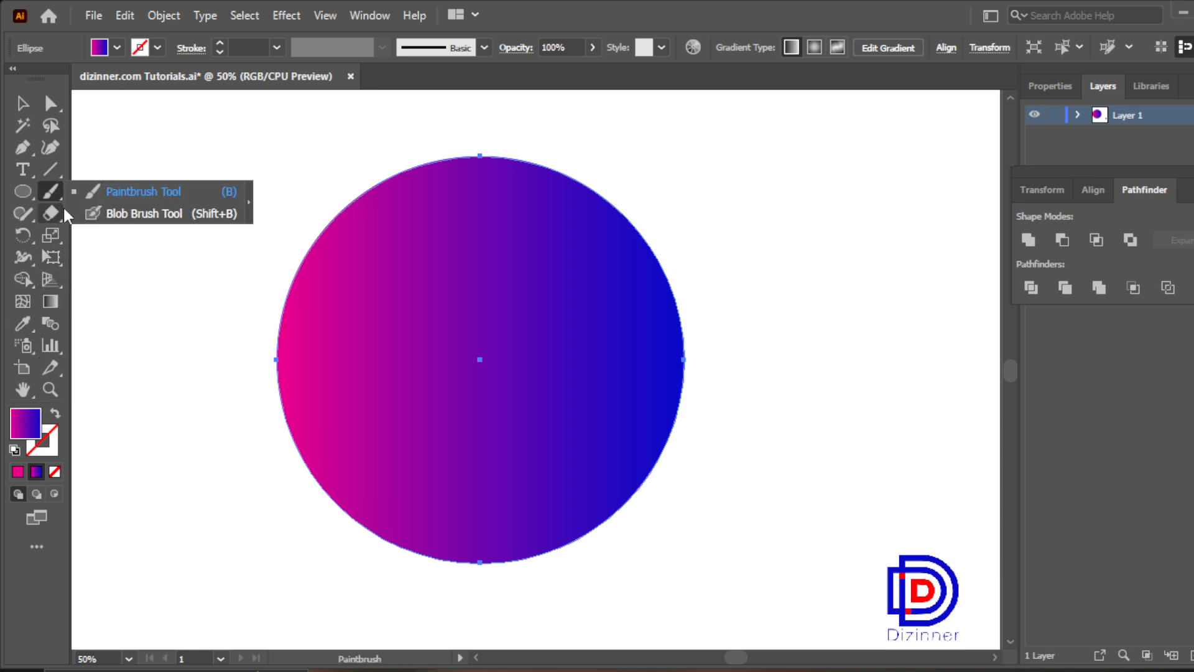
{"action": "left_click_drag", "start_coordinate": [63, 222], "coordinate": [116, 256]}
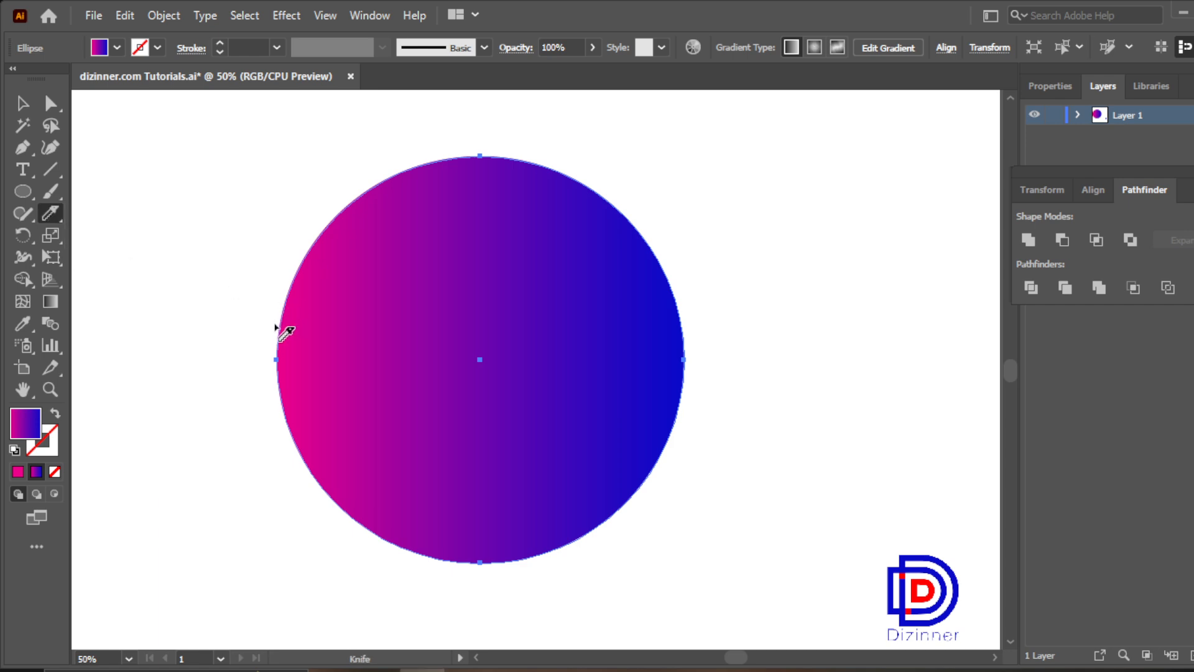
Step: Duplicate the gradient circle to its right and reselect the original circle
{"action": "left_click", "coordinate": [23, 103]}
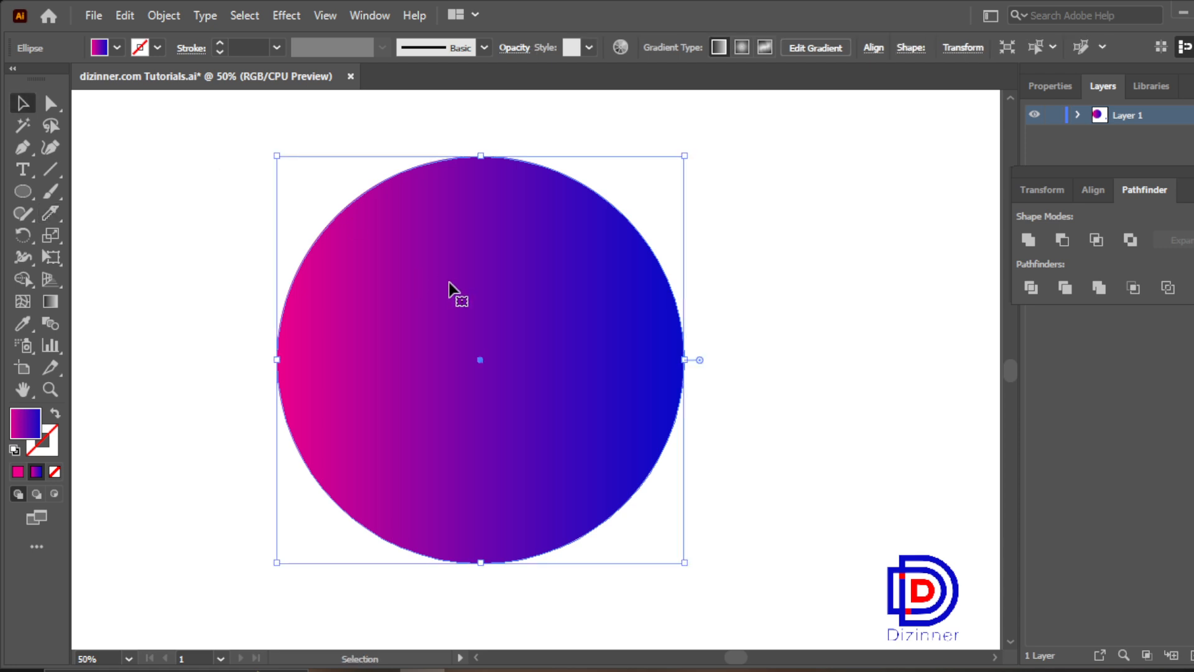
{"action": "left_click_drag", "start_coordinate": [452, 288], "coordinate": [879, 308]}
{"action": "left_click", "coordinate": [626, 320]}
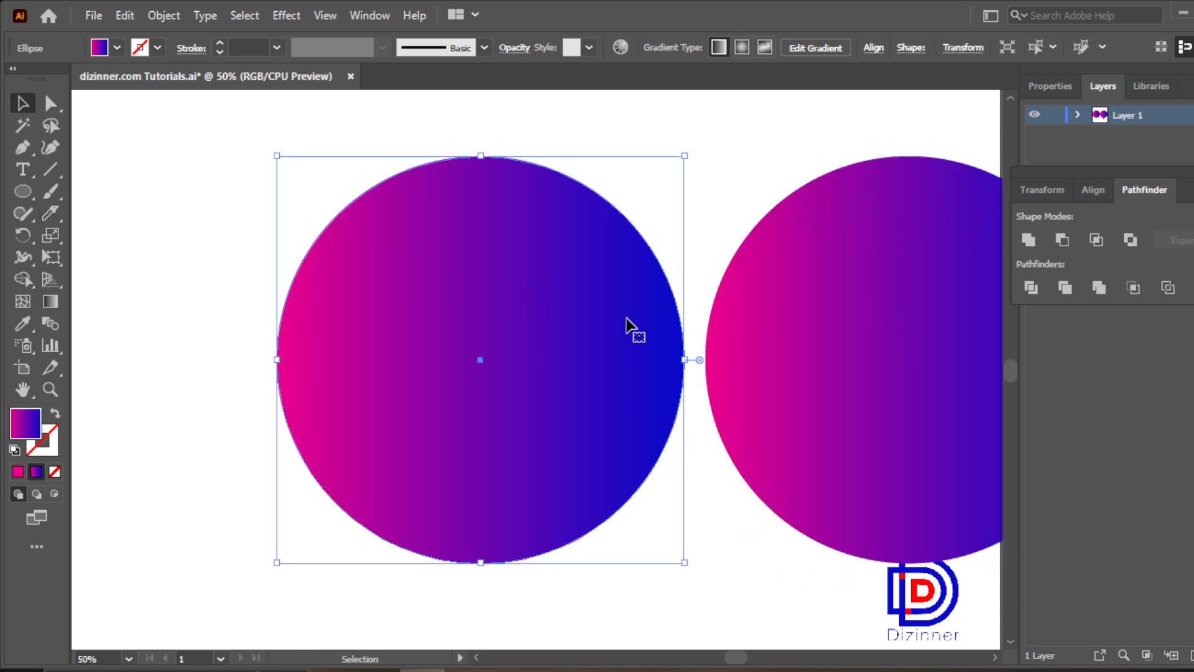
Step: Cut the original circle with the Knife tool along a wavy freehand line from its left edge to its right edge, leaving nothing selected
{"action": "left_click", "coordinate": [50, 213]}
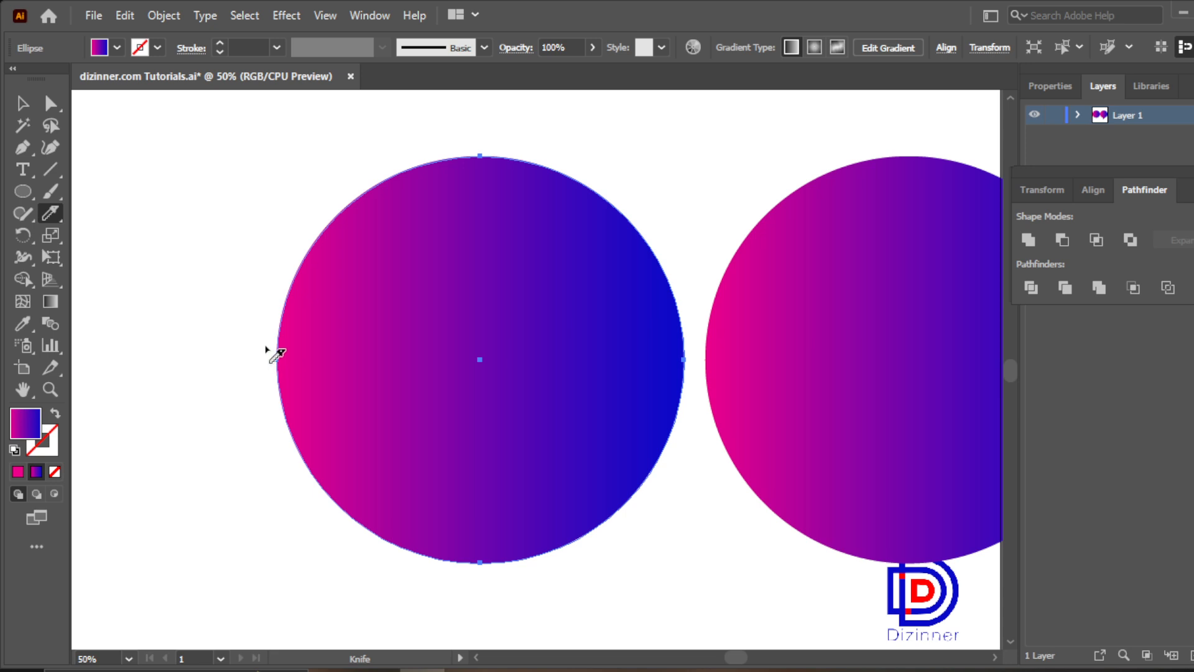
{"action": "mouse_move", "coordinate": [265, 348]}
{"action": "left_mouse_down"}
{"action": "mouse_move", "coordinate": [516, 397]}
{"action": "mouse_move", "coordinate": [606, 334]}
{"action": "mouse_move", "coordinate": [688, 319]}
{"action": "left_mouse_up"}
{"action": "left_click", "coordinate": [23, 103]}
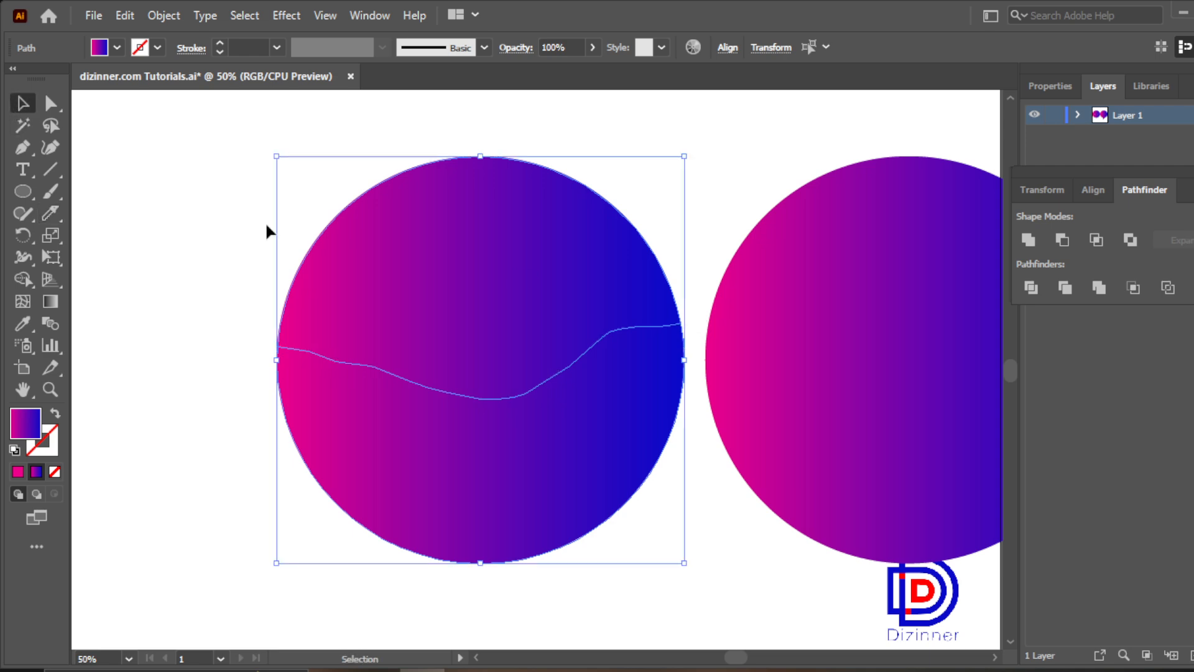
{"action": "left_click", "coordinate": [136, 257]}
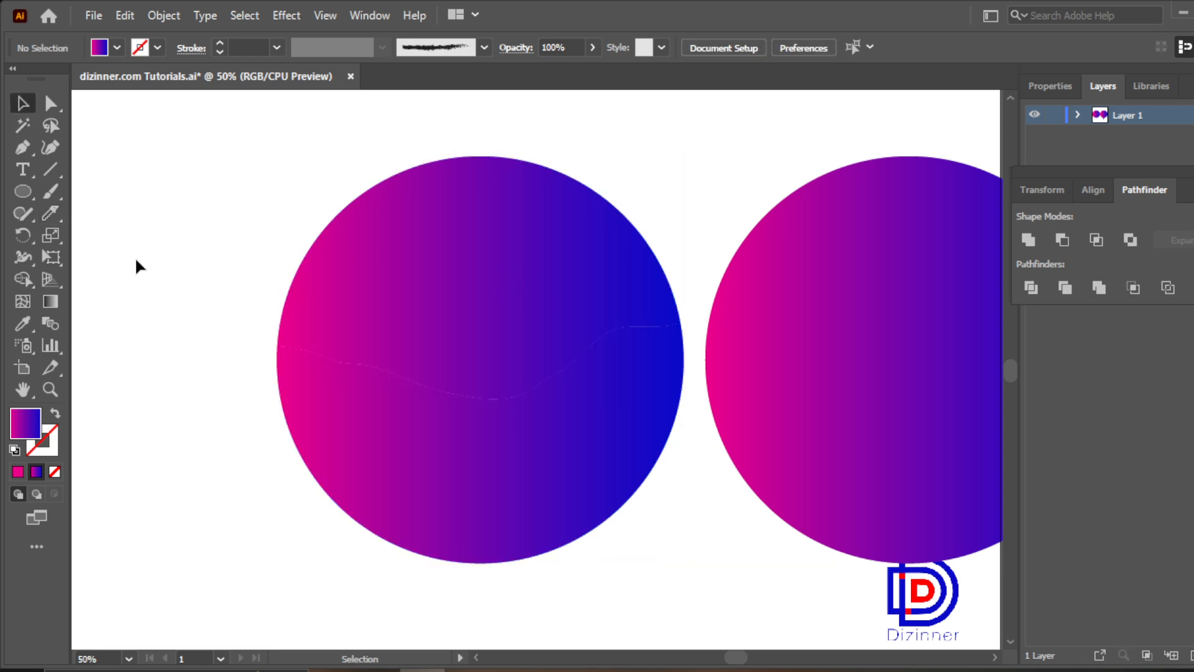
Step: Move both halves of the cut circle together toward the left edge of the artboard
{"action": "left_click", "coordinate": [23, 389]}
{"action": "left_click_drag", "start_coordinate": [532, 365], "coordinate": [471, 367]}
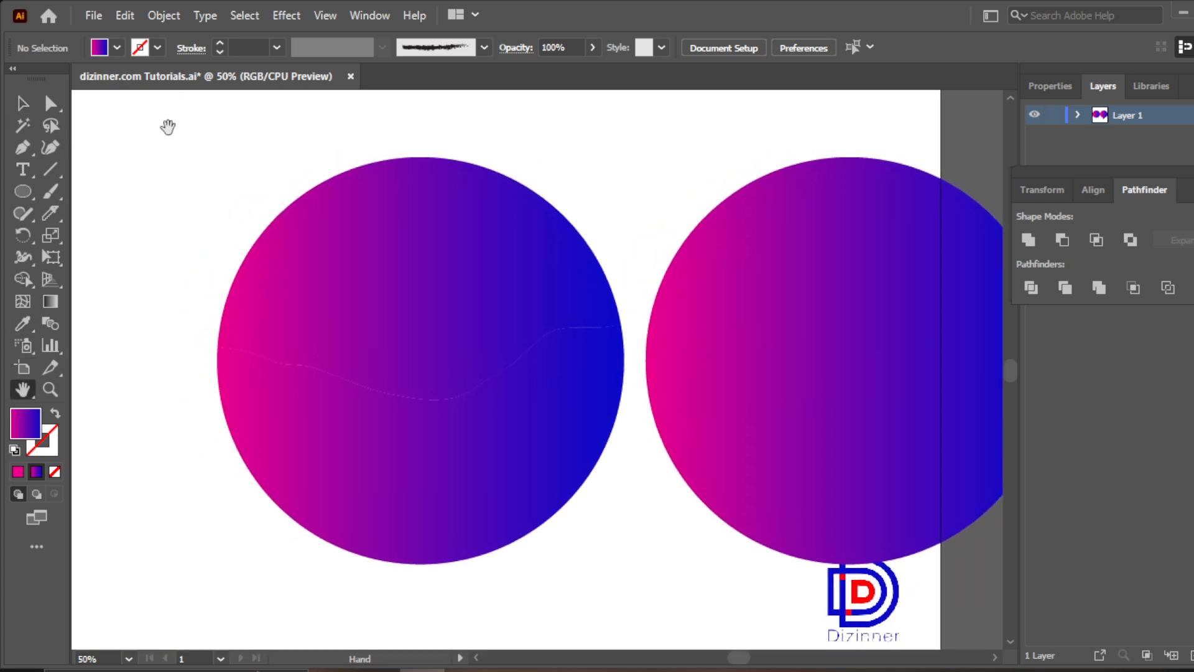
{"action": "left_click_drag", "start_coordinate": [166, 122], "coordinate": [253, 199]}
{"action": "left_click_drag", "start_coordinate": [427, 357], "coordinate": [413, 325]}
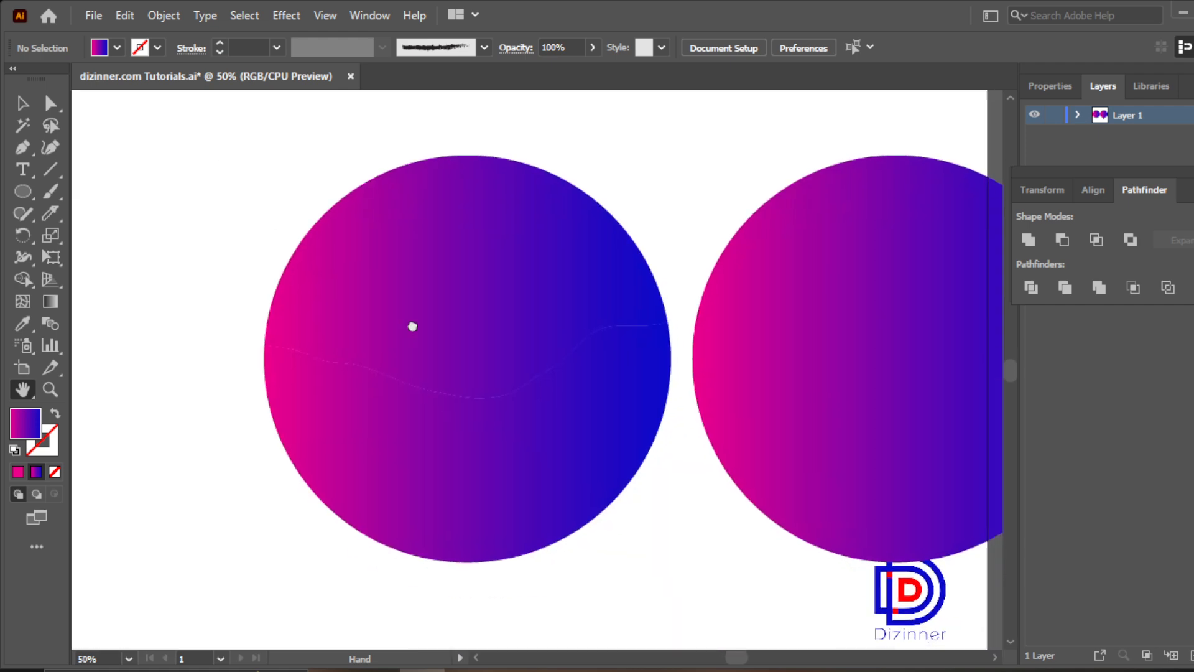
{"action": "left_click", "coordinate": [22, 106]}
{"action": "left_click_drag", "start_coordinate": [276, 196], "coordinate": [418, 485]}
Step: Move the uncut circle copy further right so that most of it lies outside the artboard
{"action": "left_click", "coordinate": [790, 429]}
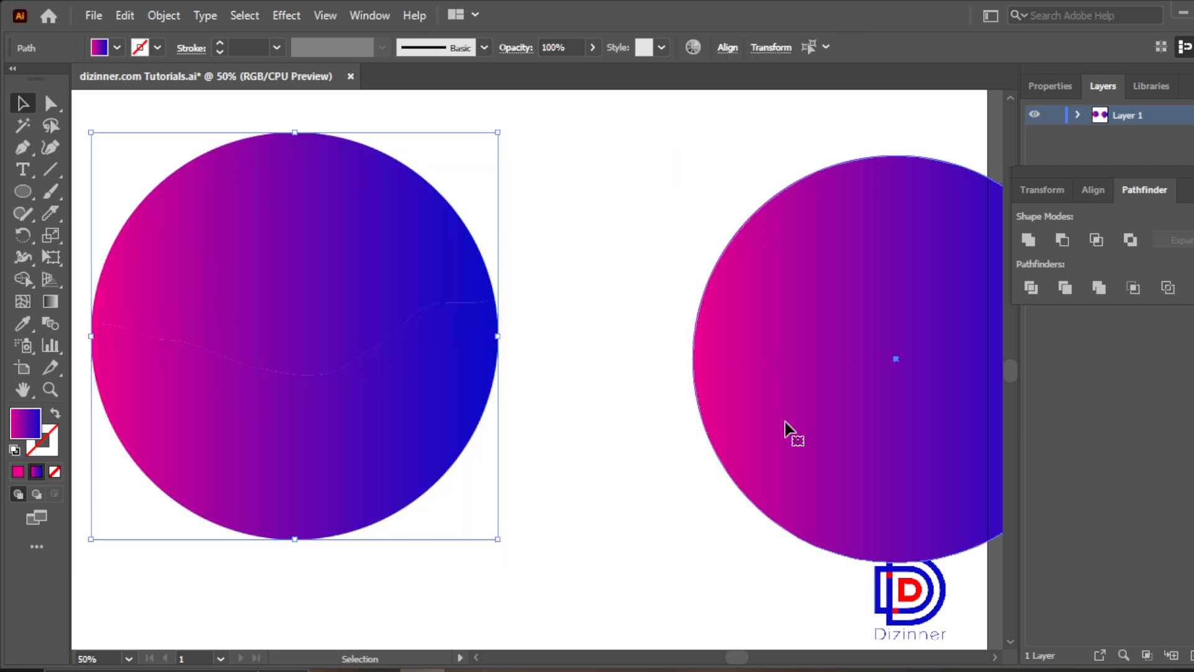
{"action": "key", "text": "z"}
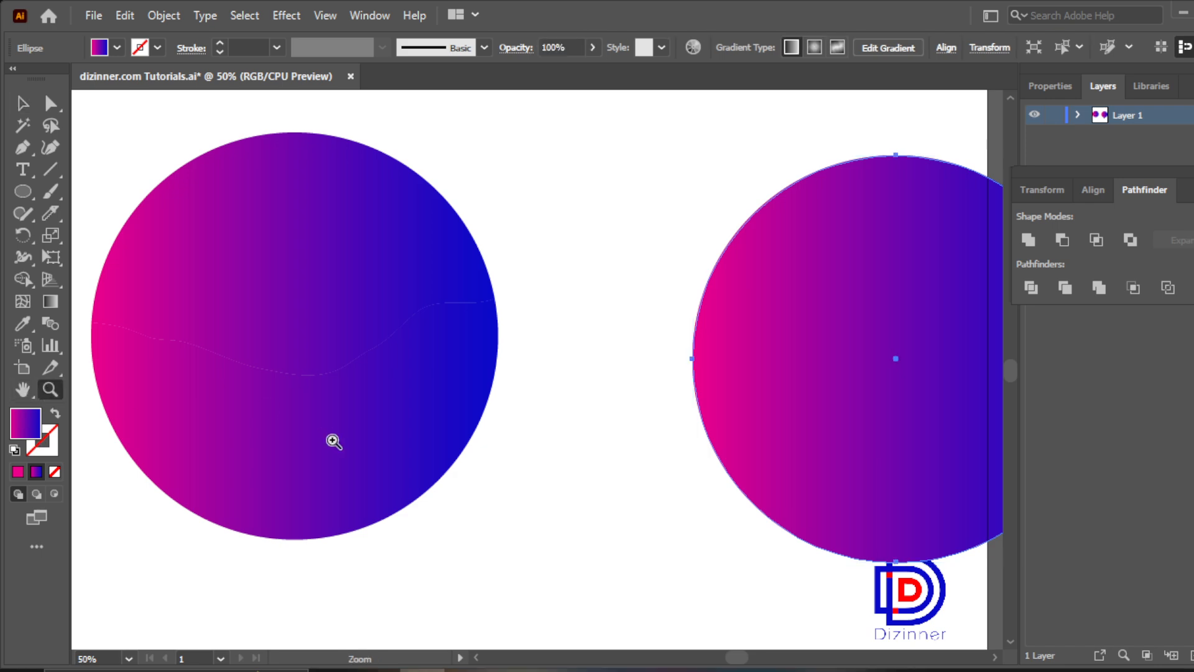
{"action": "left_click", "coordinate": [528, 419], "text": "alt"}
{"action": "key", "text": "h"}
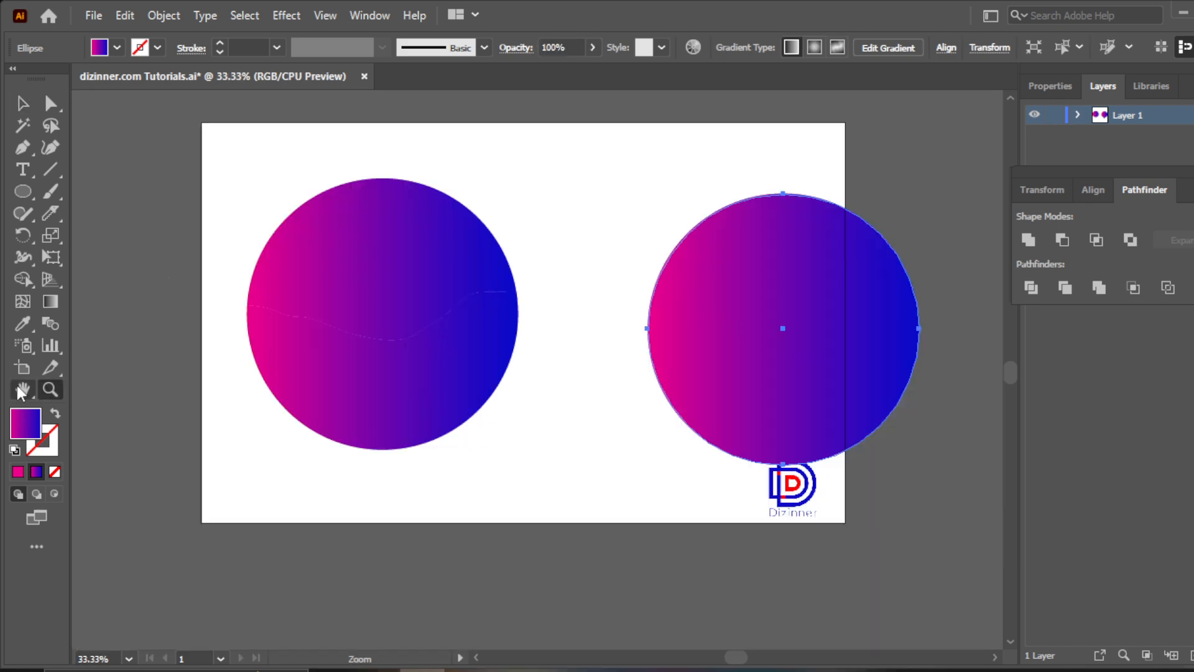
{"action": "left_click_drag", "start_coordinate": [366, 360], "coordinate": [334, 429]}
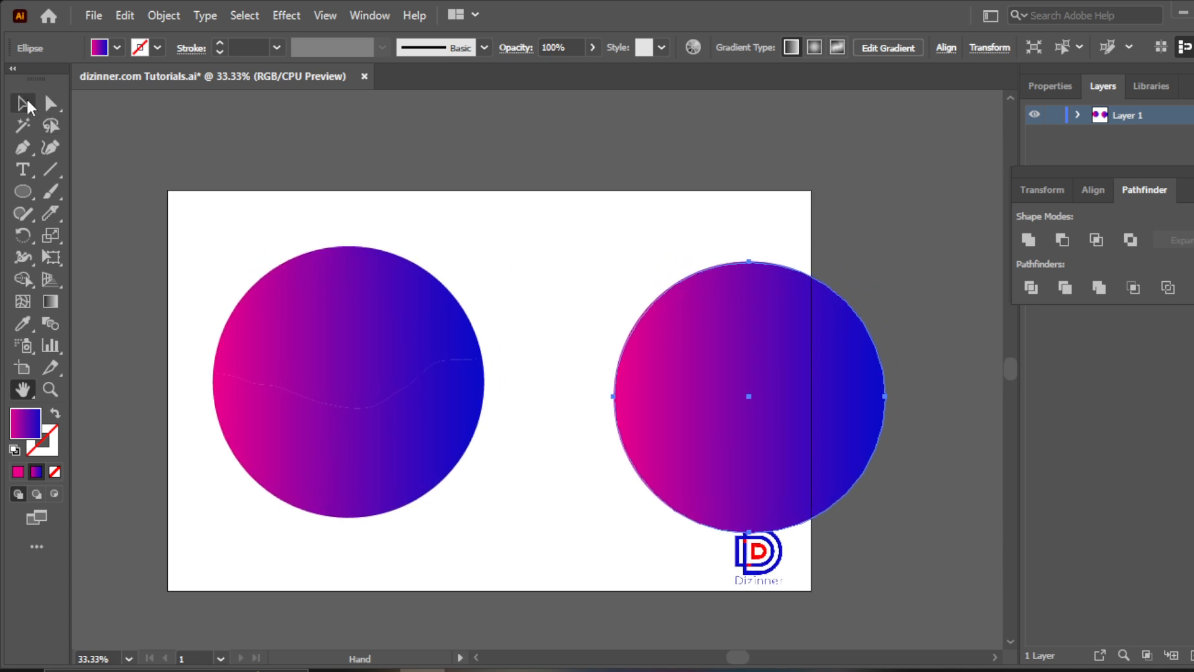
{"action": "left_click", "coordinate": [23, 104]}
{"action": "left_click_drag", "start_coordinate": [730, 416], "coordinate": [901, 419]}
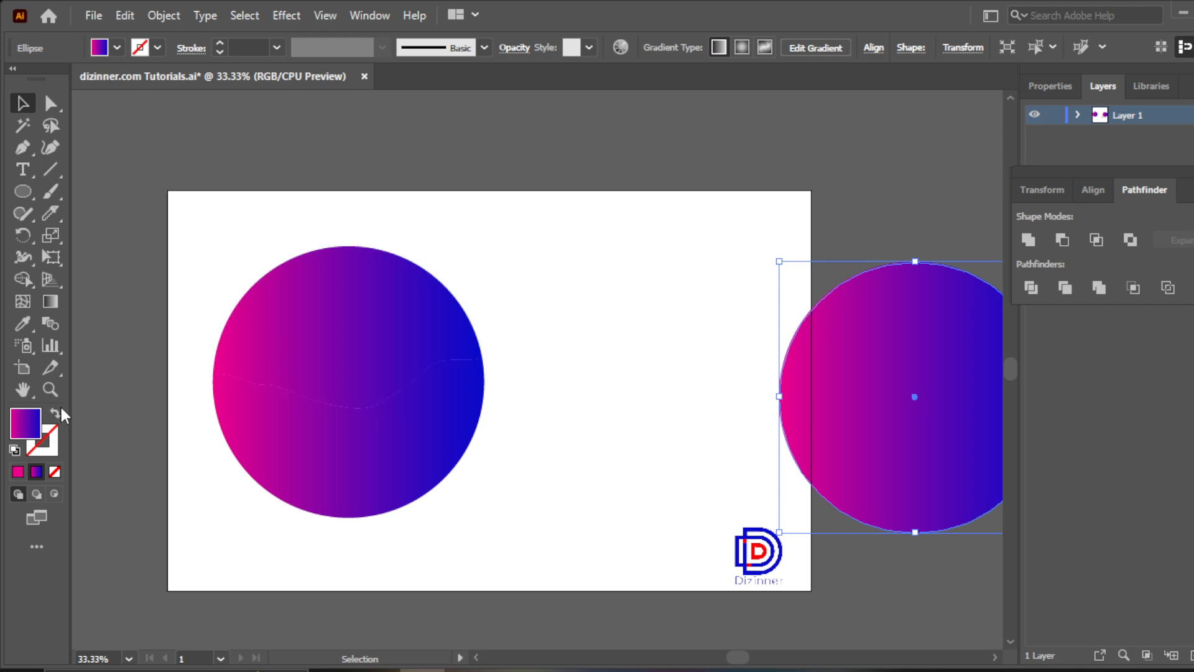
Step: Place a point text object beside the cut circle and scale its placeholder text up to about 208 pt
{"action": "scroll", "coordinate": [485, 416], "scroll_direction": "up", "scroll_amount": 1}
{"action": "left_click", "coordinate": [34, 389]}
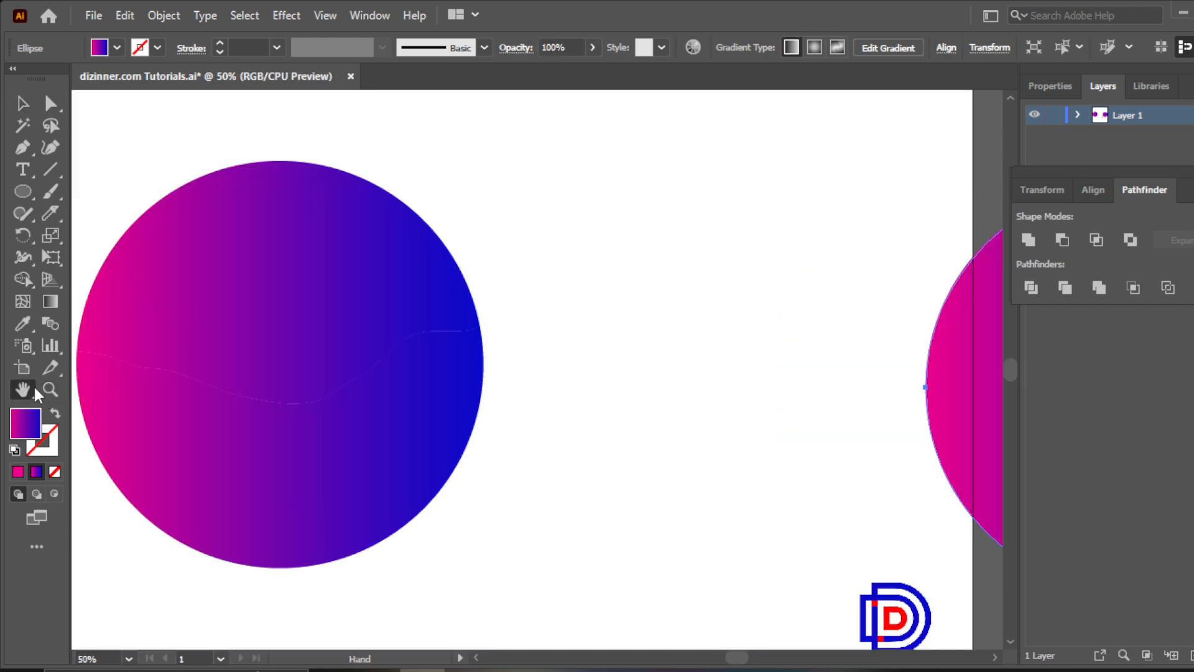
{"action": "left_click_drag", "start_coordinate": [309, 394], "coordinate": [318, 362]}
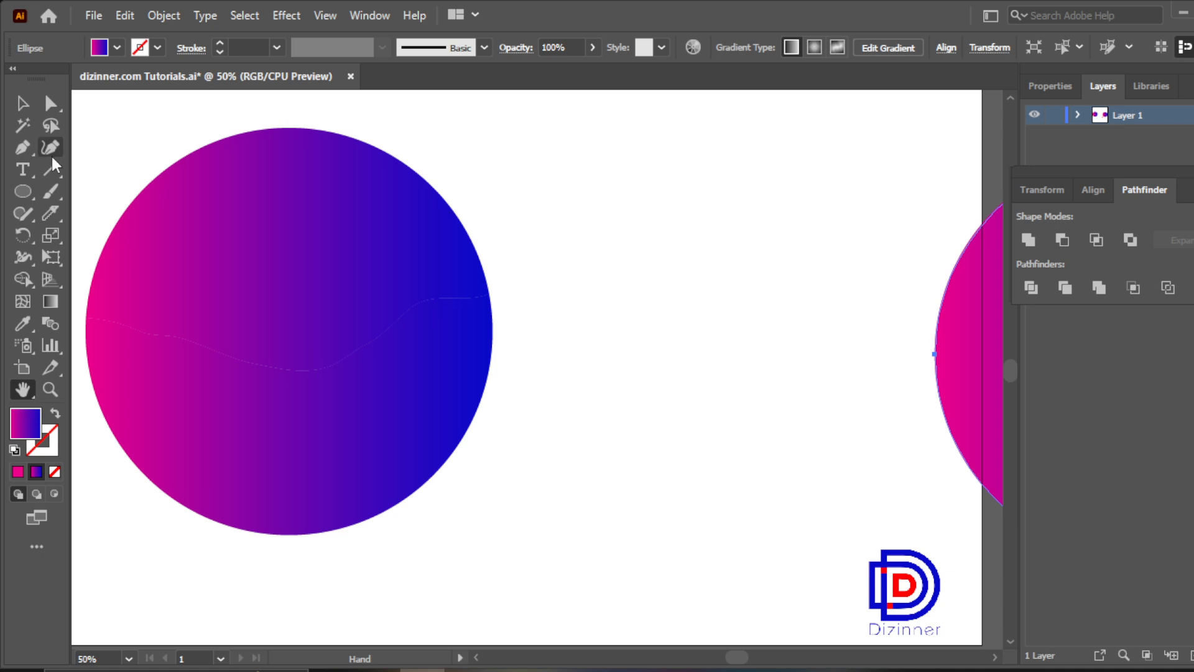
{"action": "left_click", "coordinate": [23, 103]}
{"action": "key", "text": "t"}
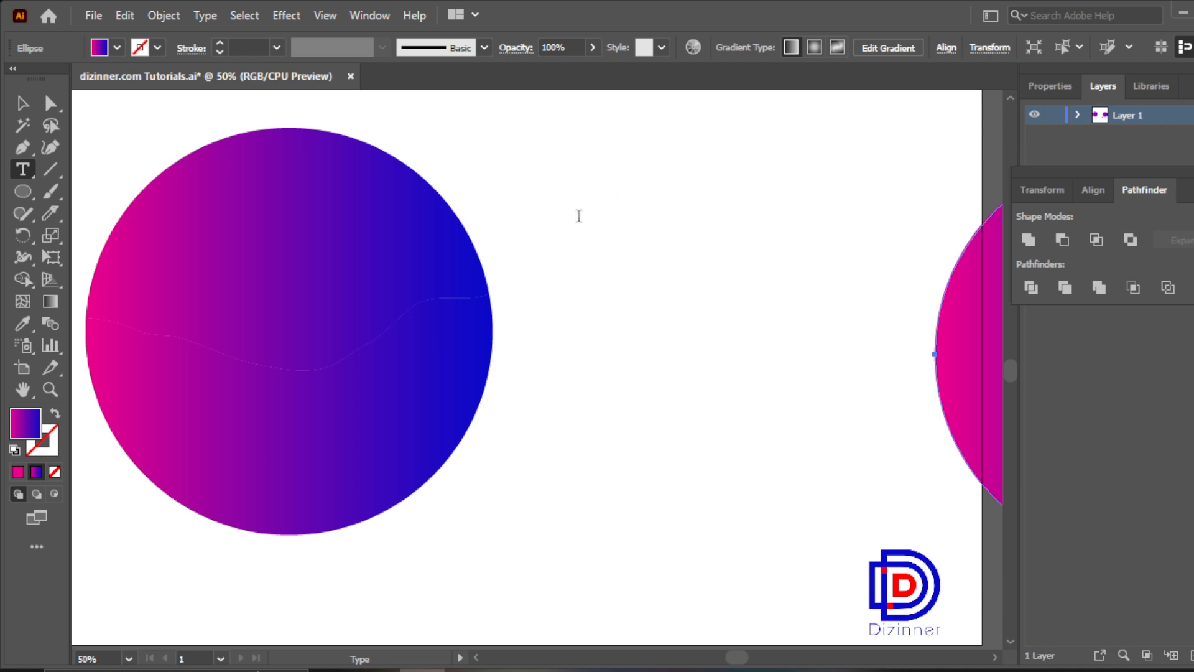
{"action": "left_click", "coordinate": [615, 215]}
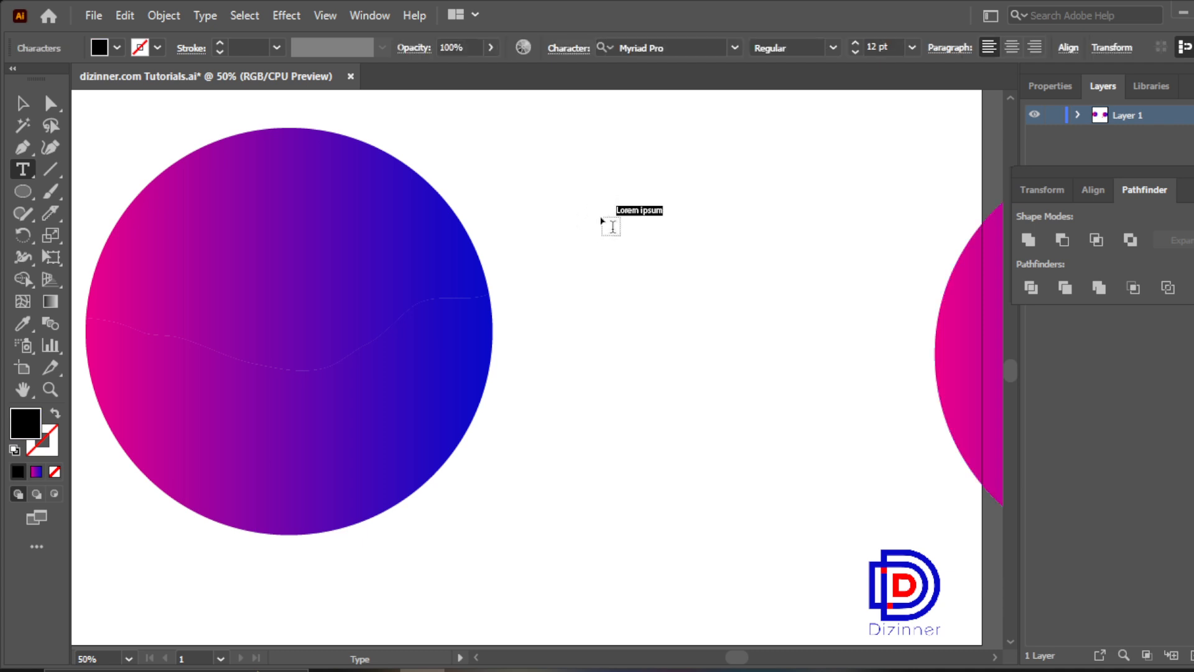
{"action": "left_click", "coordinate": [22, 106]}
{"action": "left_click_drag", "start_coordinate": [641, 217], "coordinate": [640, 339]}
Step: Replace the placeholder text with SPREAD and PEACE on two separate lines
{"action": "key", "text": "t"}
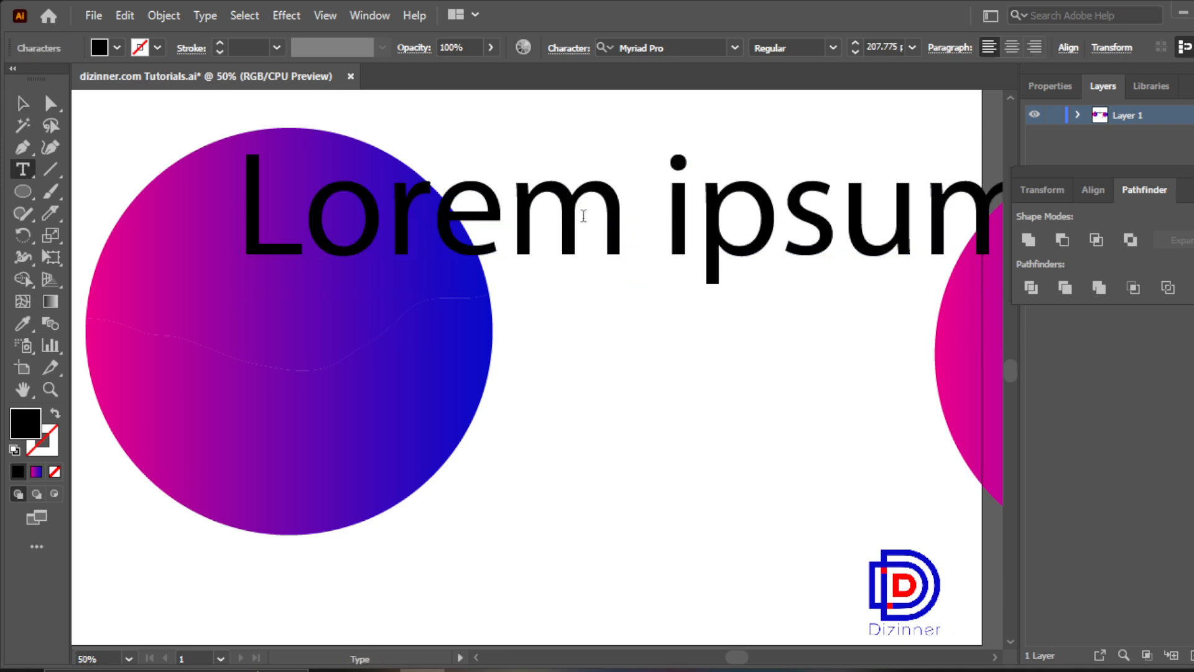
{"action": "triple_click", "coordinate": [584, 217]}
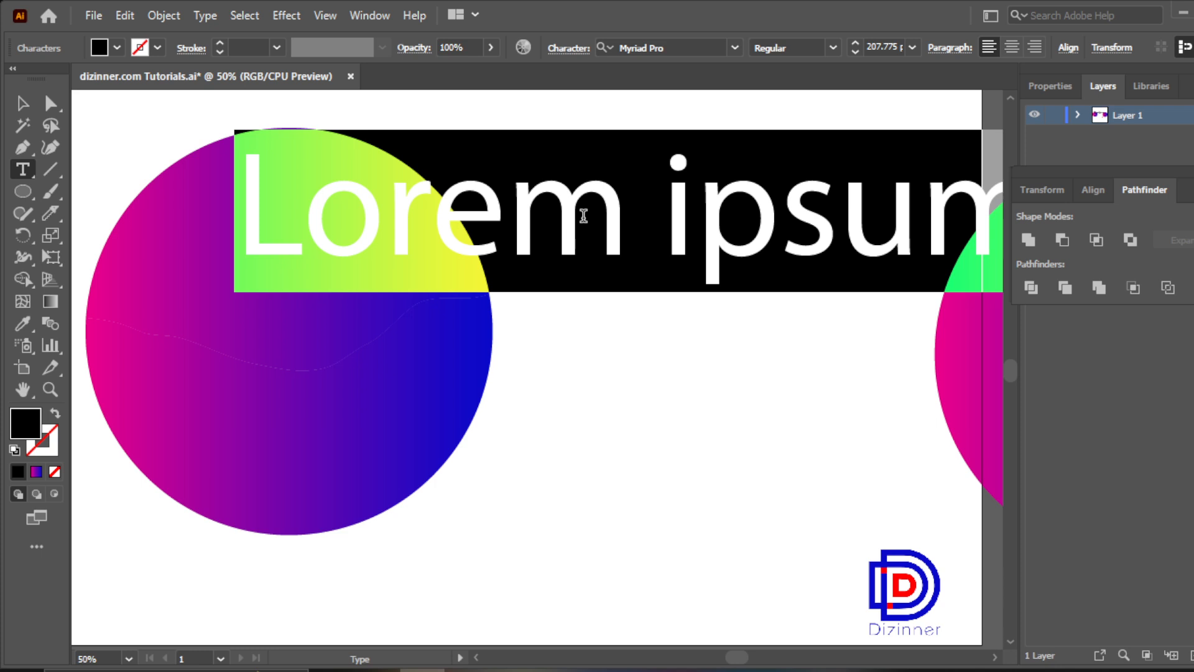
{"action": "type", "text": "SPREAD"}
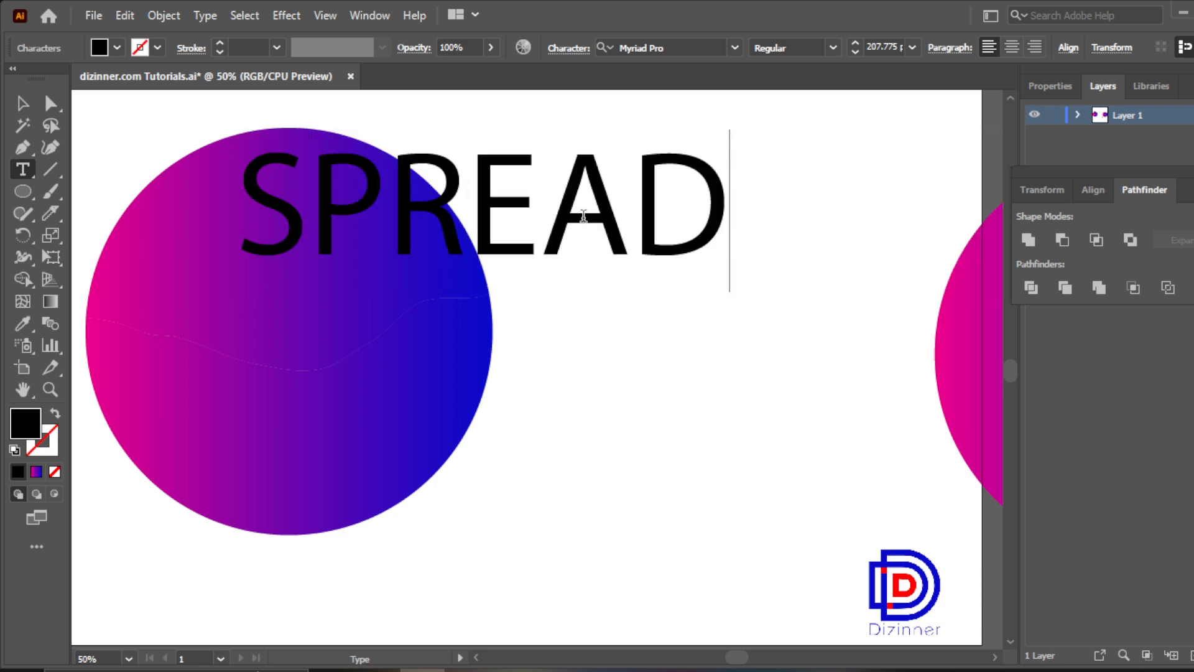
{"action": "key", "text": "Return"}
{"action": "type", "text": "PEACE"}
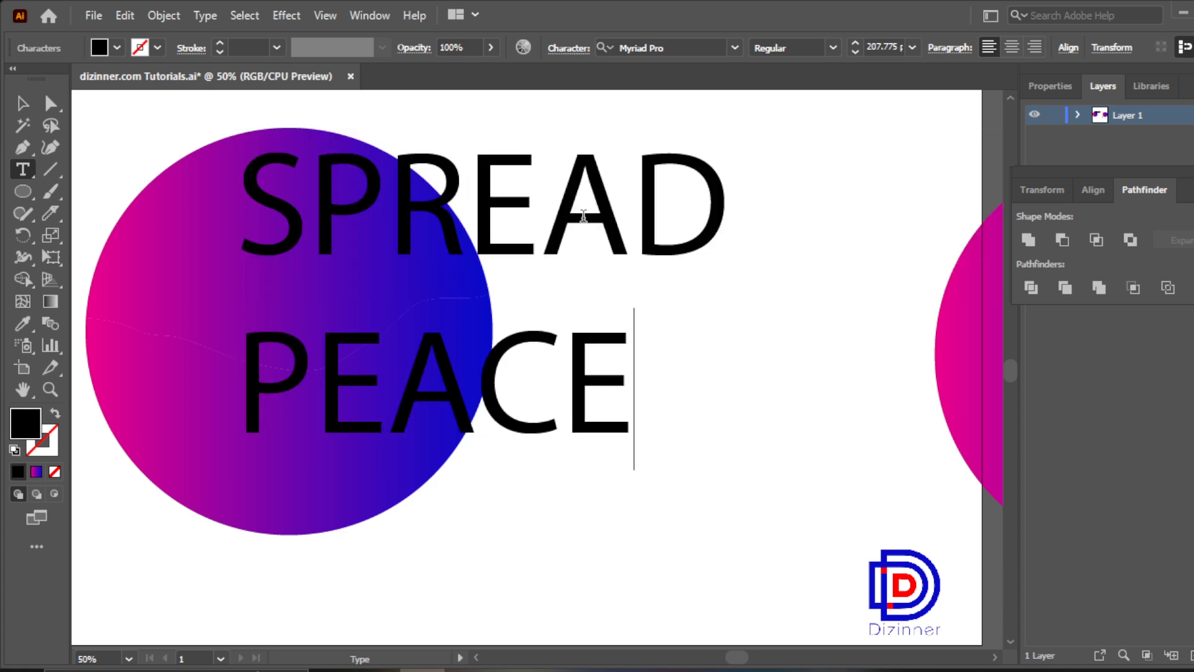
Step: Scale the two-line text down to about 170 pt and move it to the right of the cut circle
{"action": "left_click", "coordinate": [23, 103]}
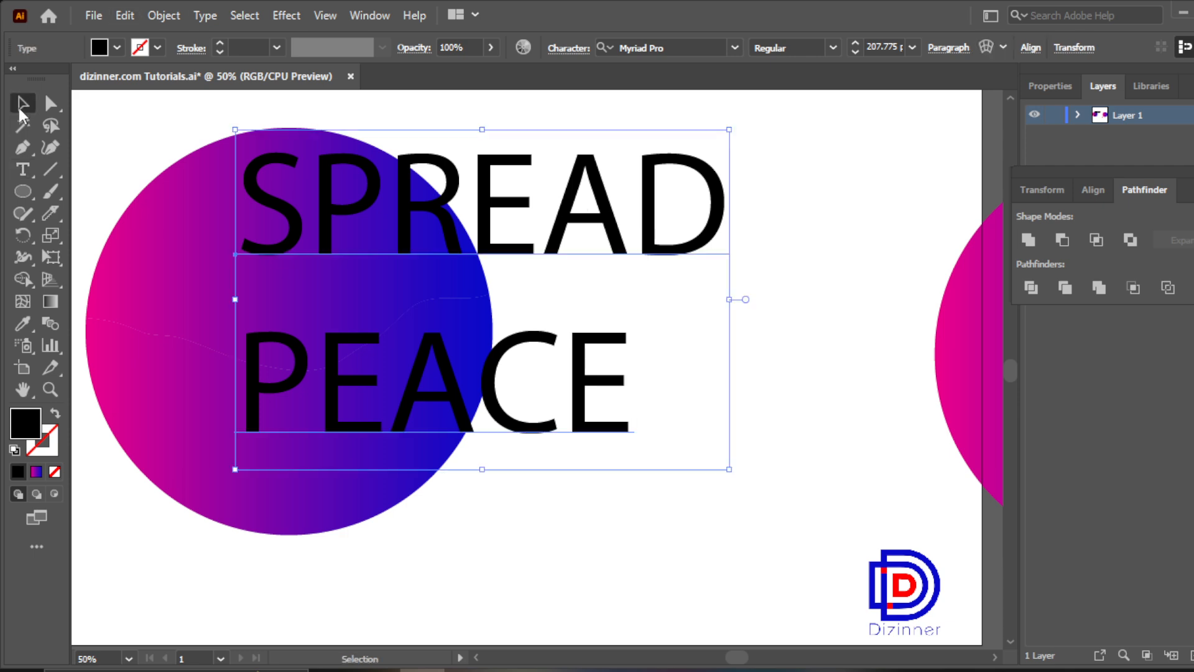
{"action": "left_click_drag", "start_coordinate": [493, 215], "coordinate": [693, 251]}
{"action": "left_click_drag", "start_coordinate": [943, 334], "coordinate": [878, 327]}
{"action": "left_click_drag", "start_coordinate": [697, 397], "coordinate": [740, 366]}
Step: Try out several alternative fonts on the SPREAD PEACE text, including Napoli-Xlight
{"action": "left_click", "coordinate": [678, 47]}
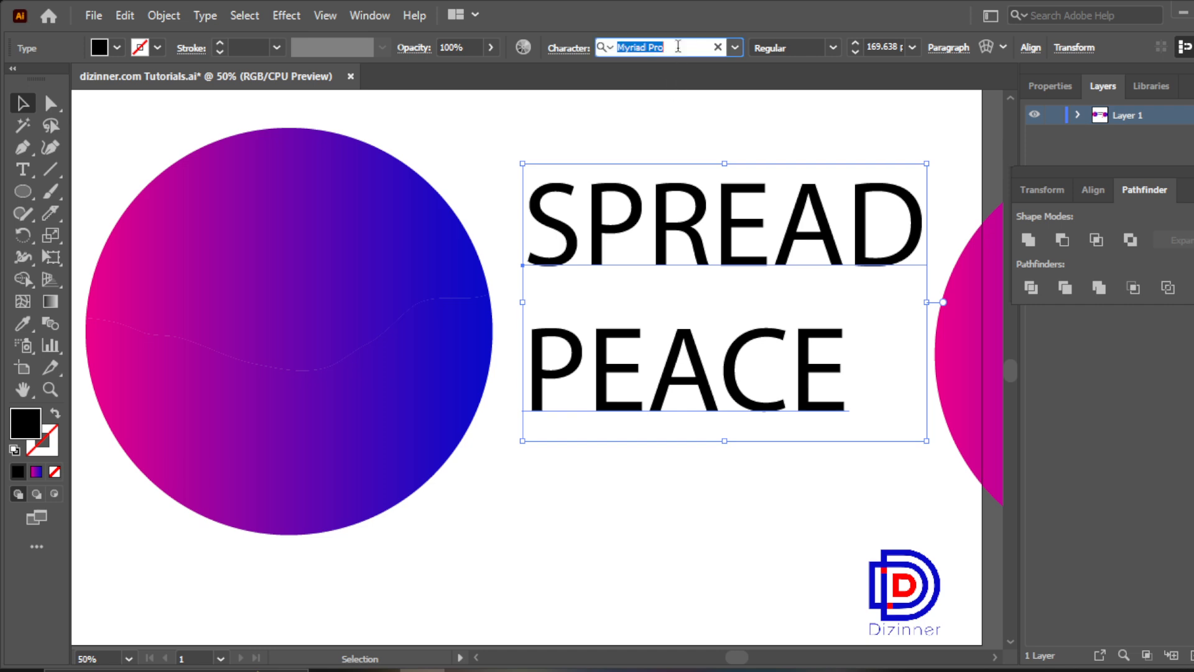
{"action": "key", "text": "Down"}
{"action": "key", "text": "Down"}
{"action": "key", "text": "Down"}
{"action": "key", "text": "Down"}
{"action": "key", "text": "Down"}
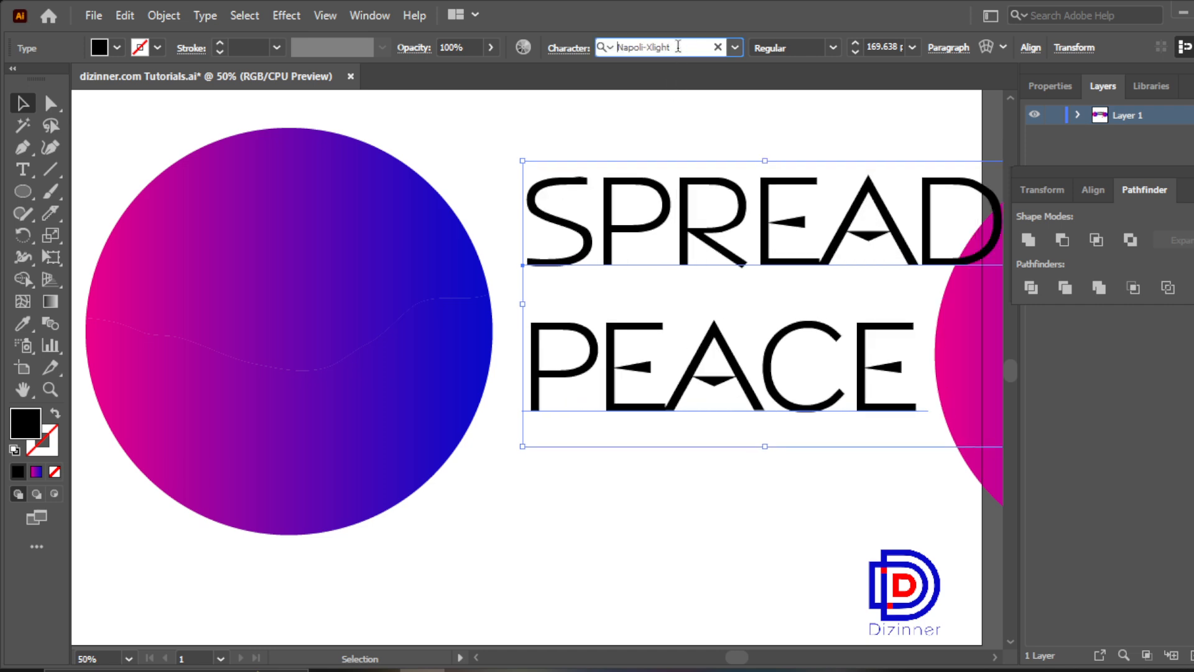
{"action": "key", "text": "Down"}
{"action": "key", "text": "Down"}
{"action": "key", "text": "Down"}
{"action": "key", "text": "Down"}
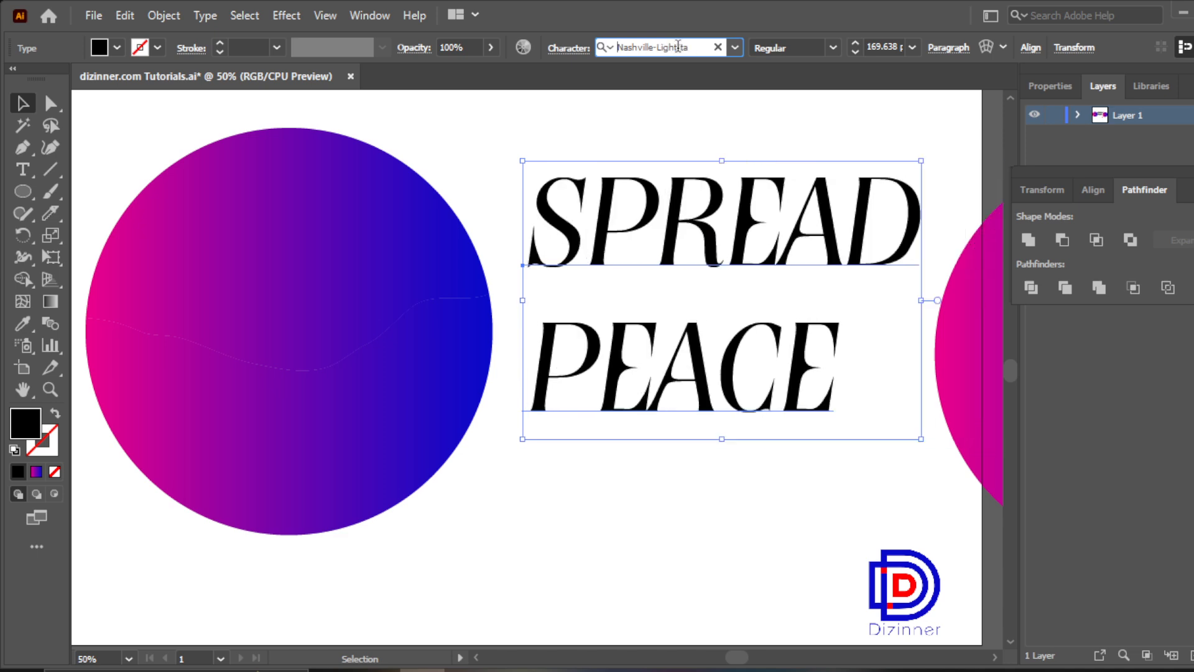
Step: Set the text's font to Montserrat Black and scale it down to about 129 pt just beside the cut circle
{"action": "left_click", "coordinate": [678, 47]}
{"action": "type", "text": "MONT"}
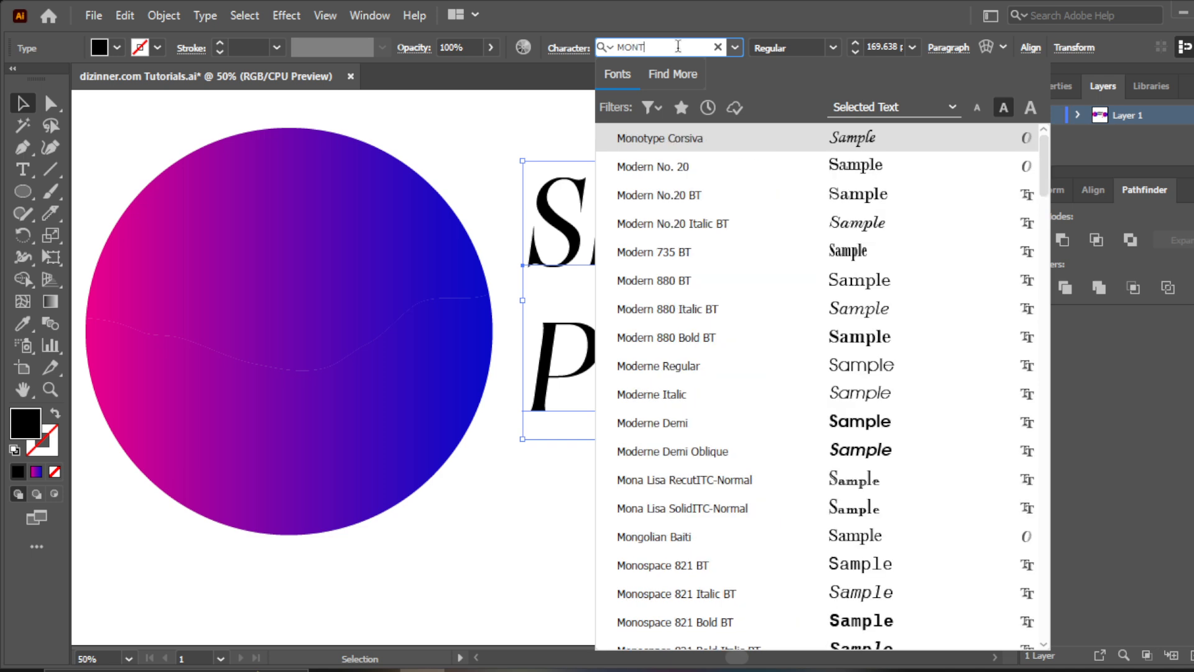
{"action": "type", "text": "S"}
{"action": "scroll", "coordinate": [884, 240], "scroll_direction": "down", "scroll_amount": 5}
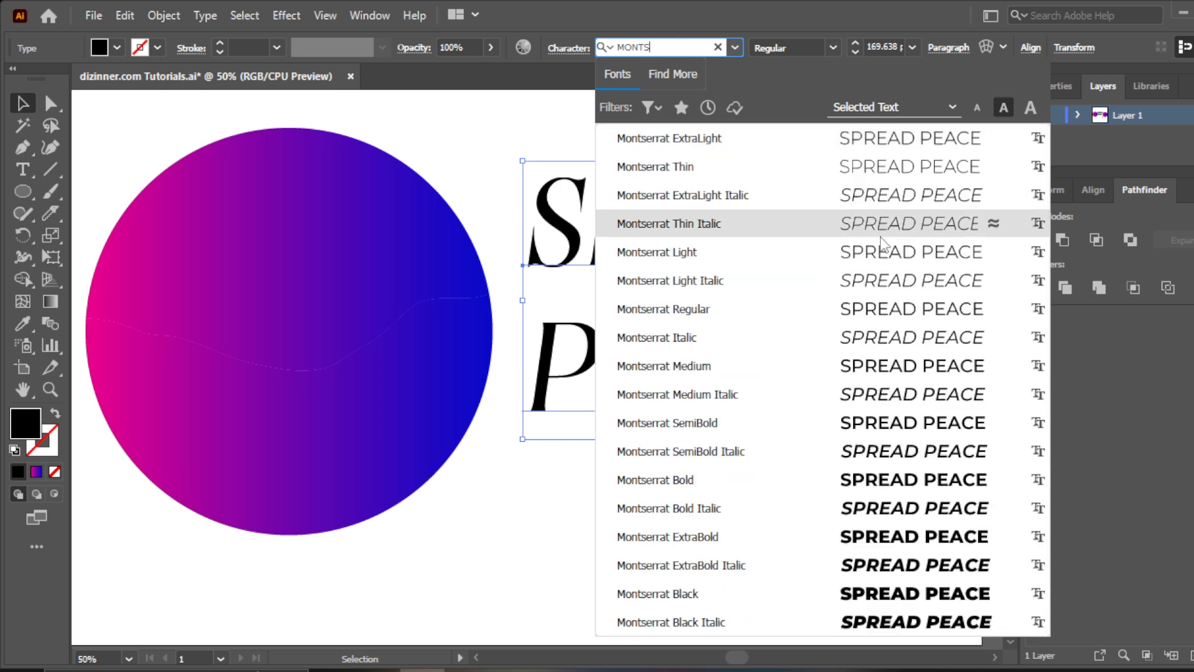
{"action": "left_click", "coordinate": [908, 595]}
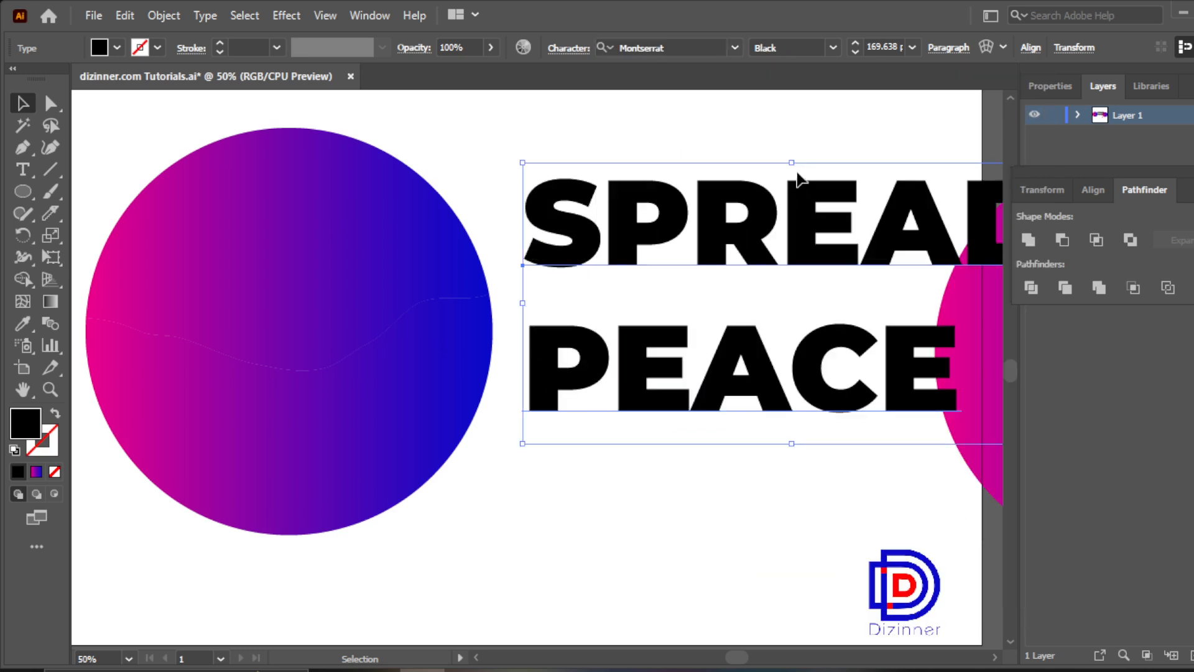
{"action": "left_click_drag", "start_coordinate": [792, 163], "coordinate": [791, 196]}
{"action": "left_click_drag", "start_coordinate": [815, 246], "coordinate": [735, 205]}
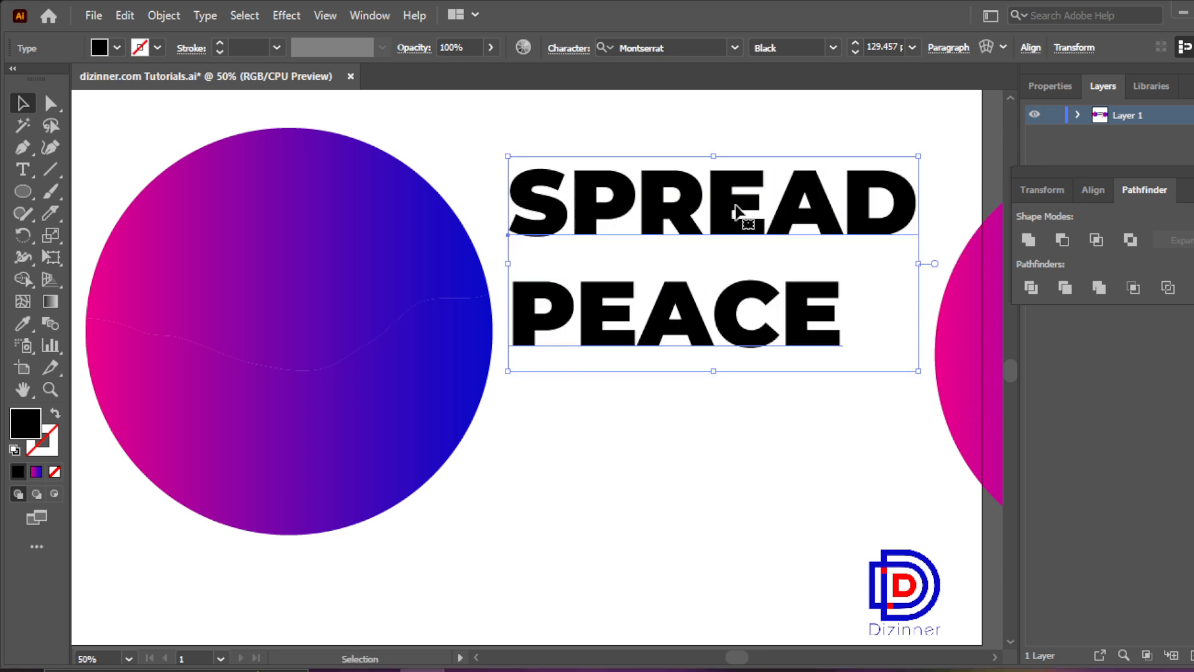
Step: Convert the SPREAD PEACE text to outlines and deselect it
{"action": "right_click", "coordinate": [736, 205]}
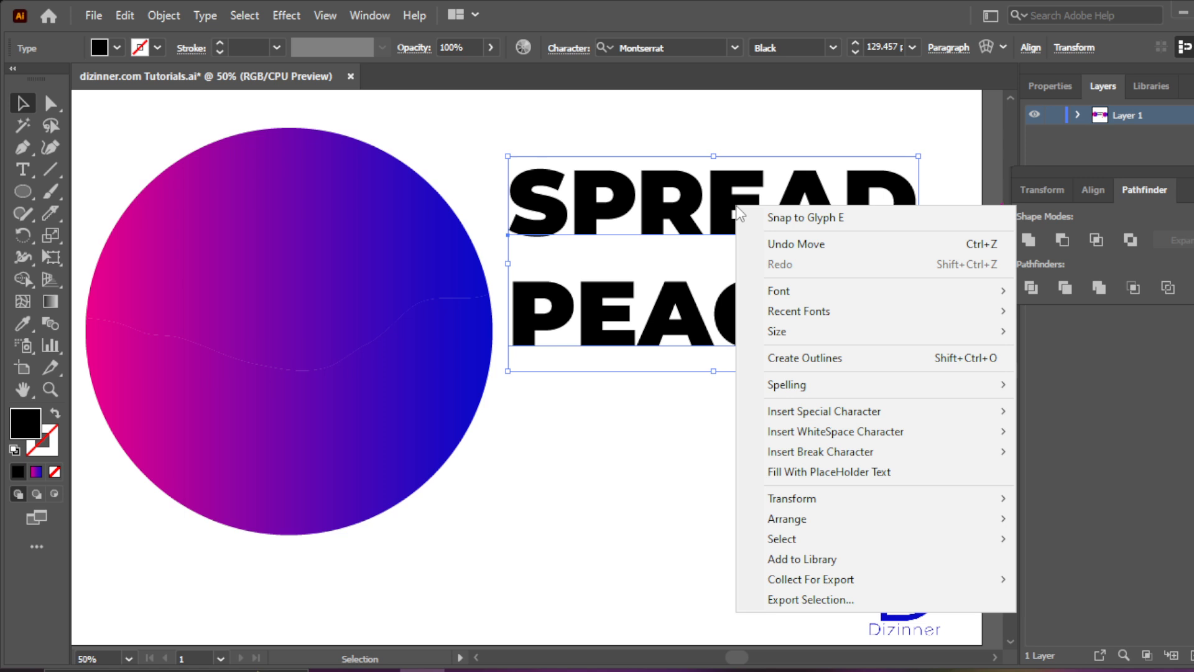
{"action": "left_click", "coordinate": [788, 361]}
{"action": "left_click", "coordinate": [763, 435]}
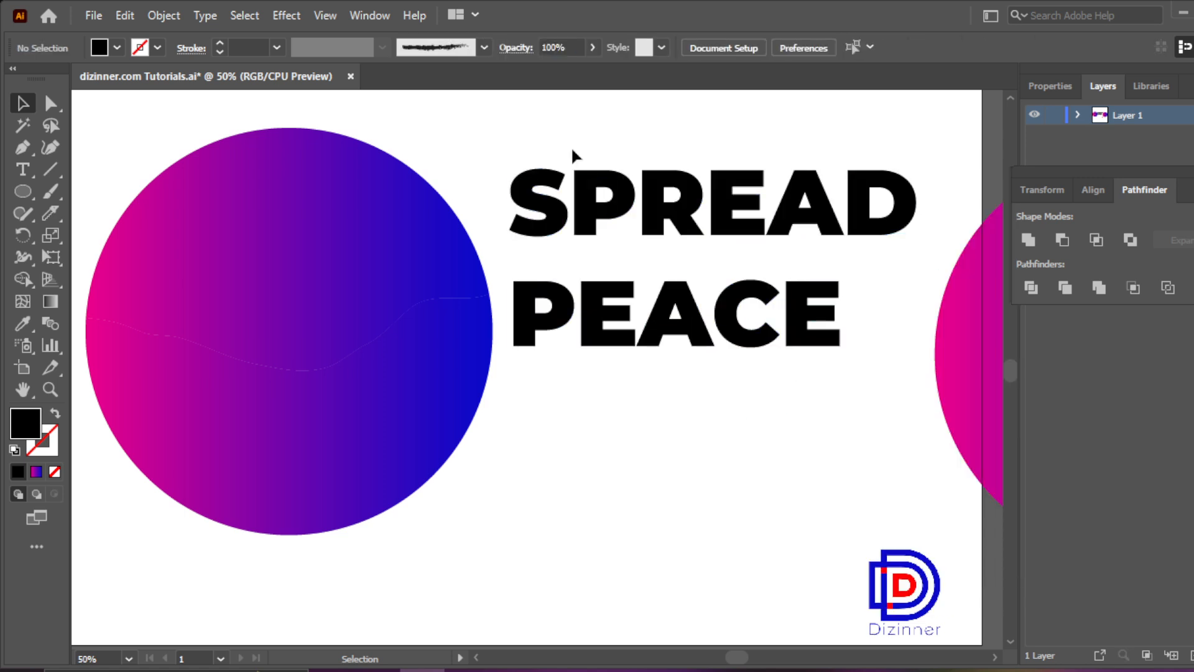
Step: Ungroup the outlined SPREAD PEACE lettering into separate letters and check it by selecting the P of SPREAD
{"action": "left_click_drag", "start_coordinate": [502, 136], "coordinate": [890, 237]}
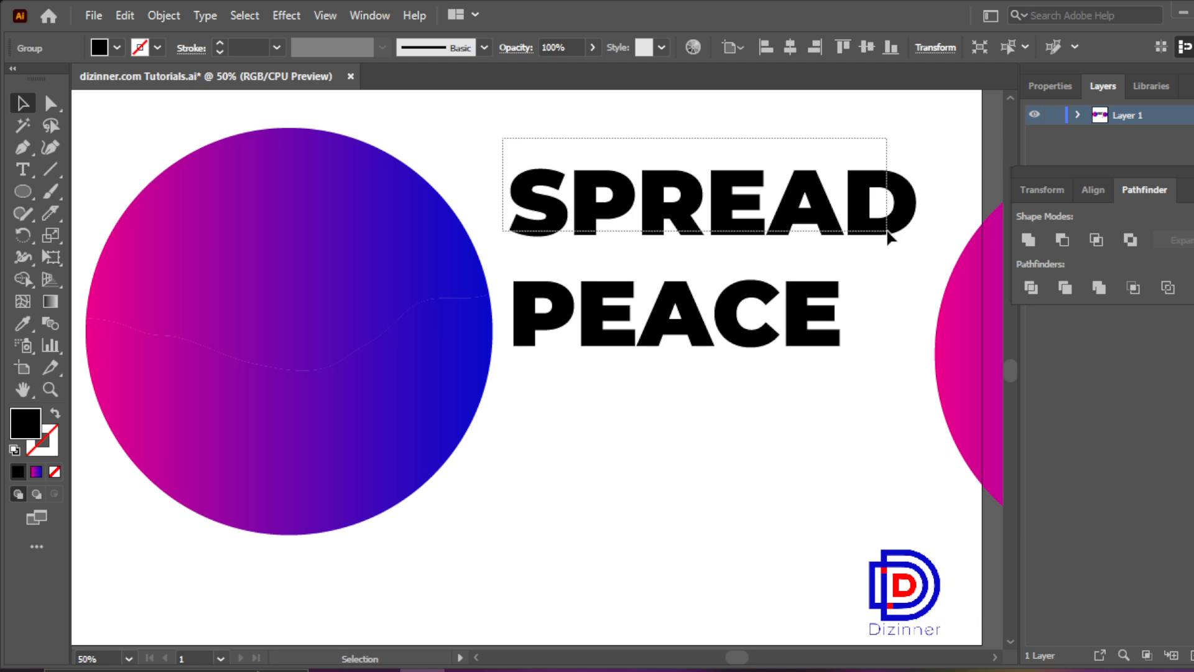
{"action": "left_click", "coordinate": [868, 389]}
{"action": "left_click", "coordinate": [729, 223]}
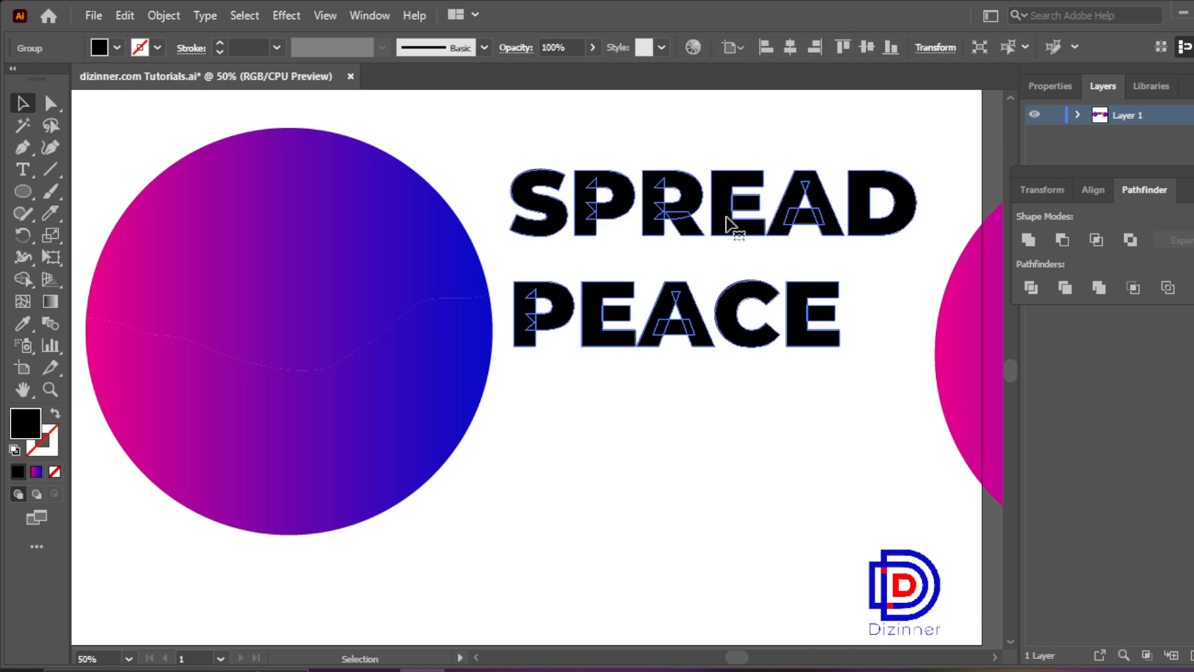
{"action": "right_click", "coordinate": [729, 223]}
{"action": "left_click", "coordinate": [782, 371]}
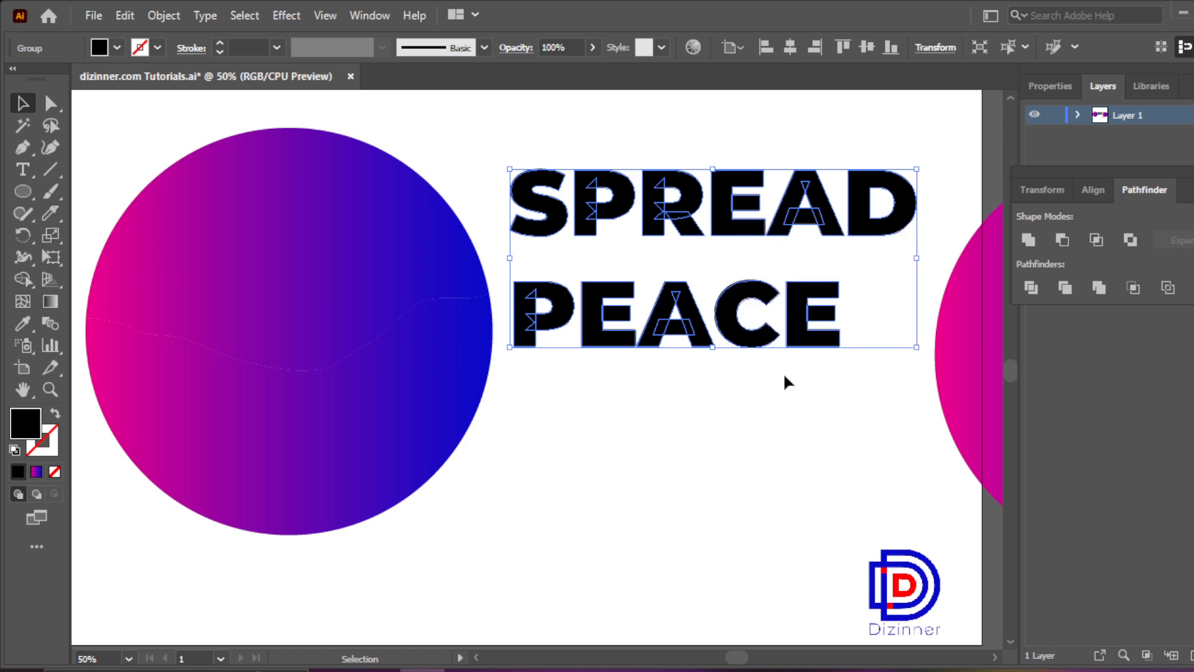
{"action": "left_click", "coordinate": [752, 531]}
{"action": "left_click", "coordinate": [607, 215]}
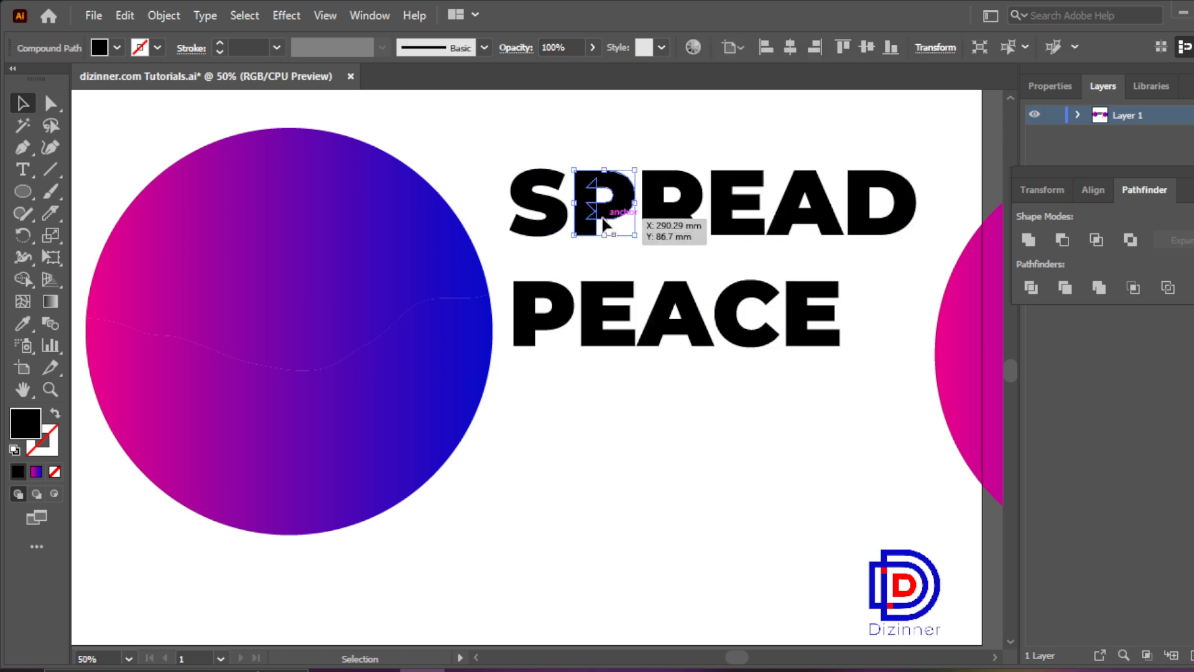
{"action": "left_click", "coordinate": [484, 160]}
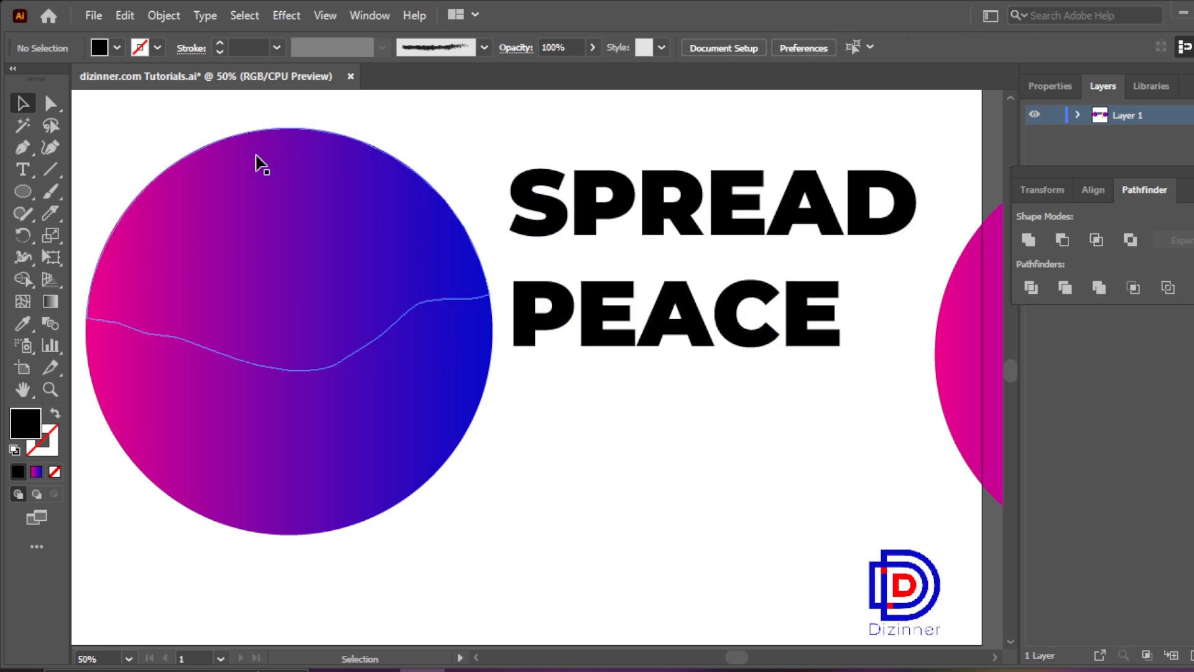
Step: Bring both halves of the cut gradient circle to the front of the stacking order
{"action": "left_click_drag", "start_coordinate": [144, 126], "coordinate": [400, 485]}
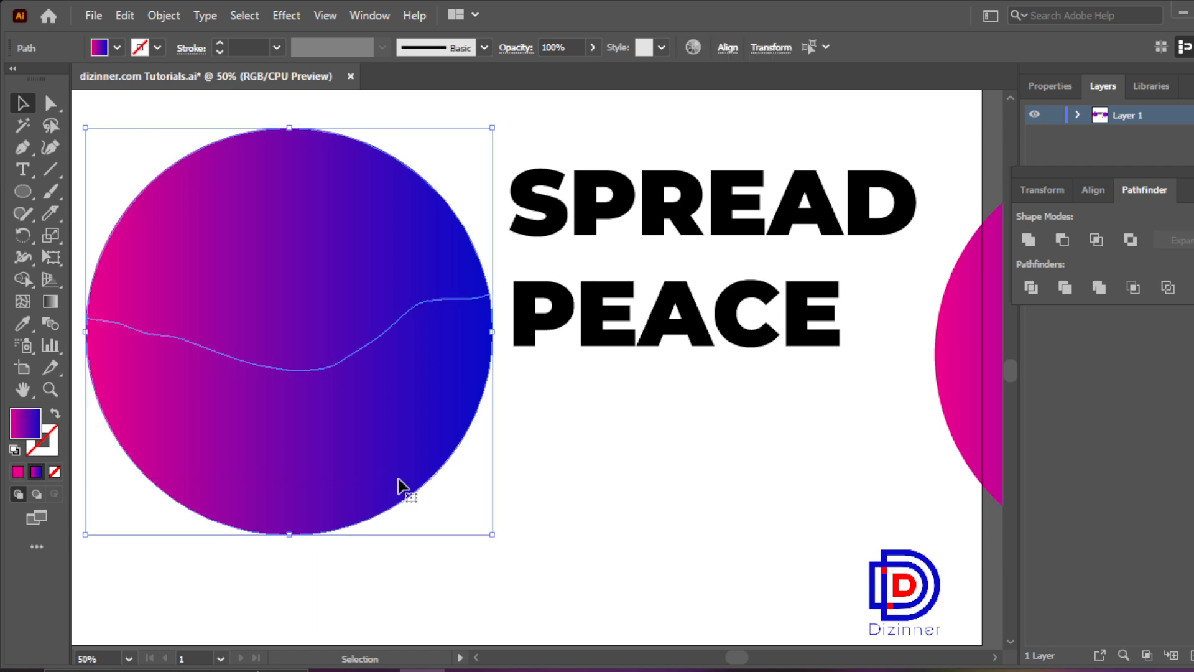
{"action": "right_click", "coordinate": [366, 436]}
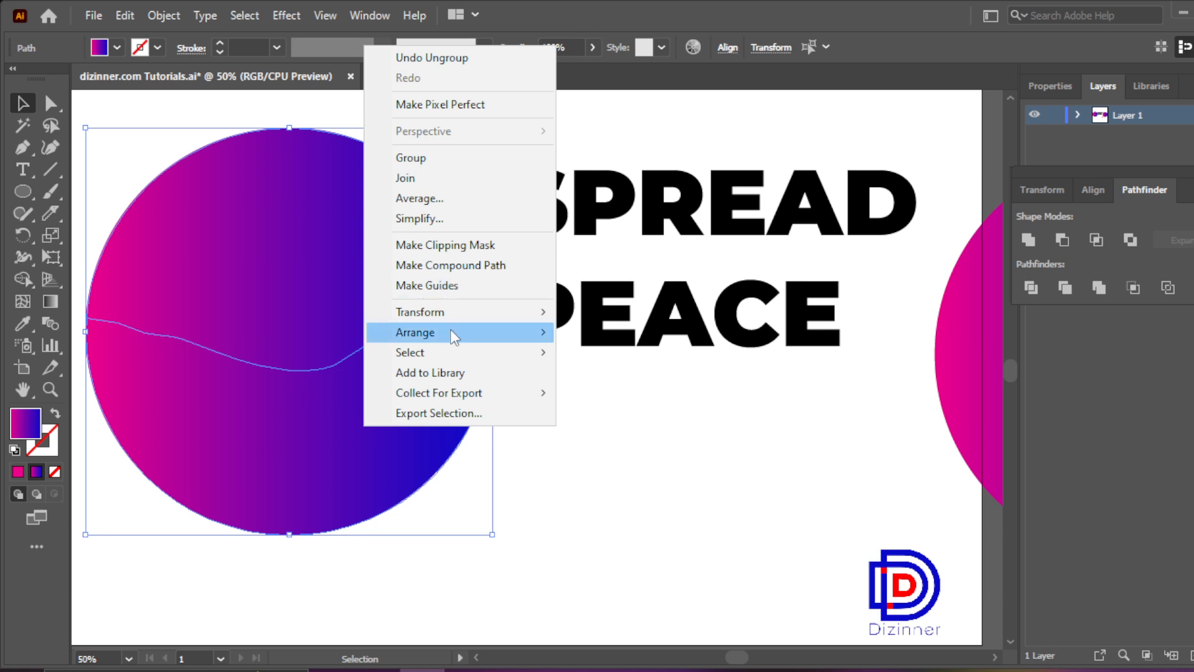
{"action": "mouse_move", "coordinate": [450, 332]}
{"action": "left_click", "coordinate": [570, 335]}
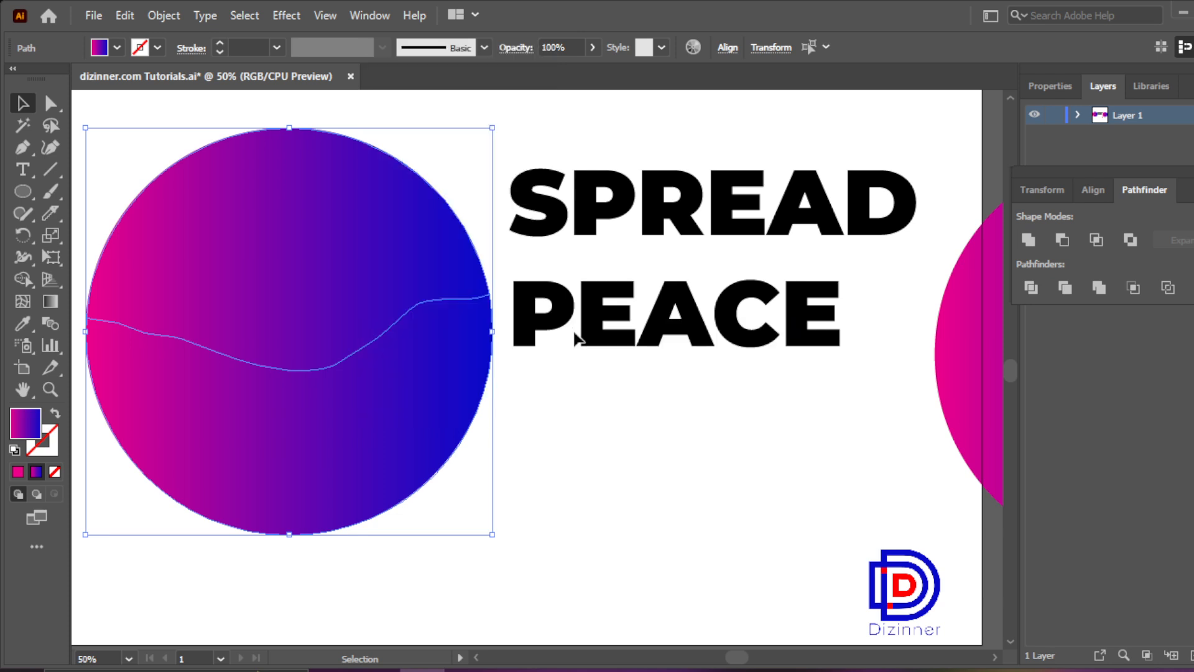
{"action": "left_click", "coordinate": [659, 433]}
Step: Warp the SPREAD letters into the upper half of the cut circle with Envelope Distort, Make with Top Object
{"action": "left_click_drag", "start_coordinate": [183, 125], "coordinate": [917, 245]}
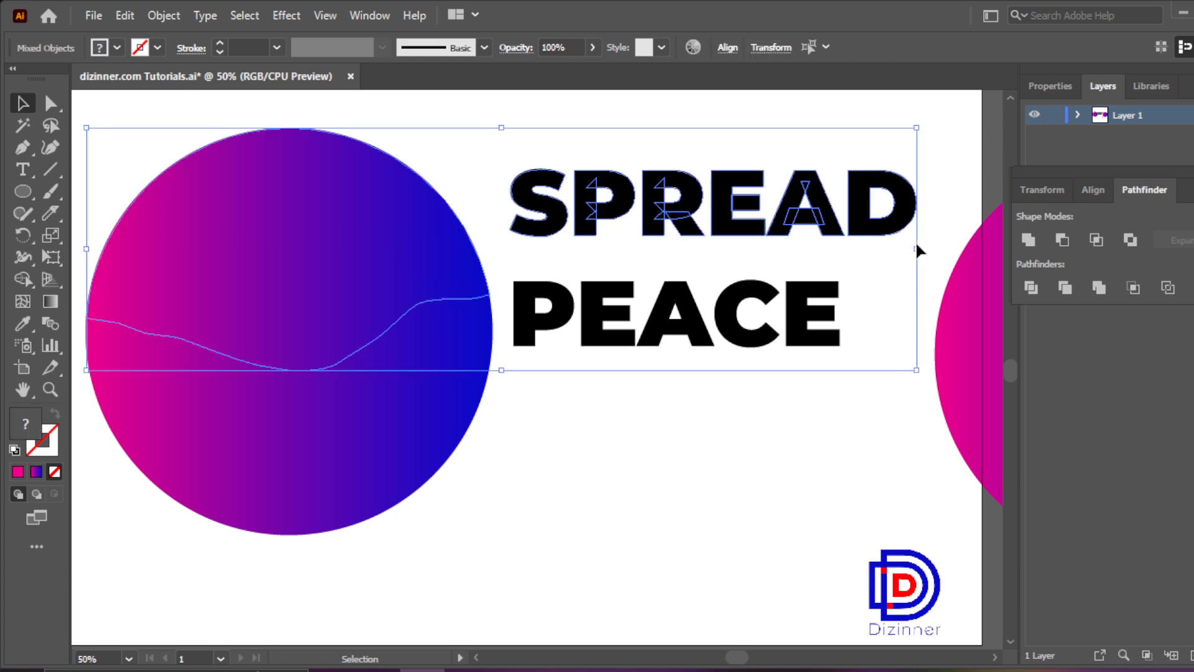
{"action": "left_click", "coordinate": [151, 16]}
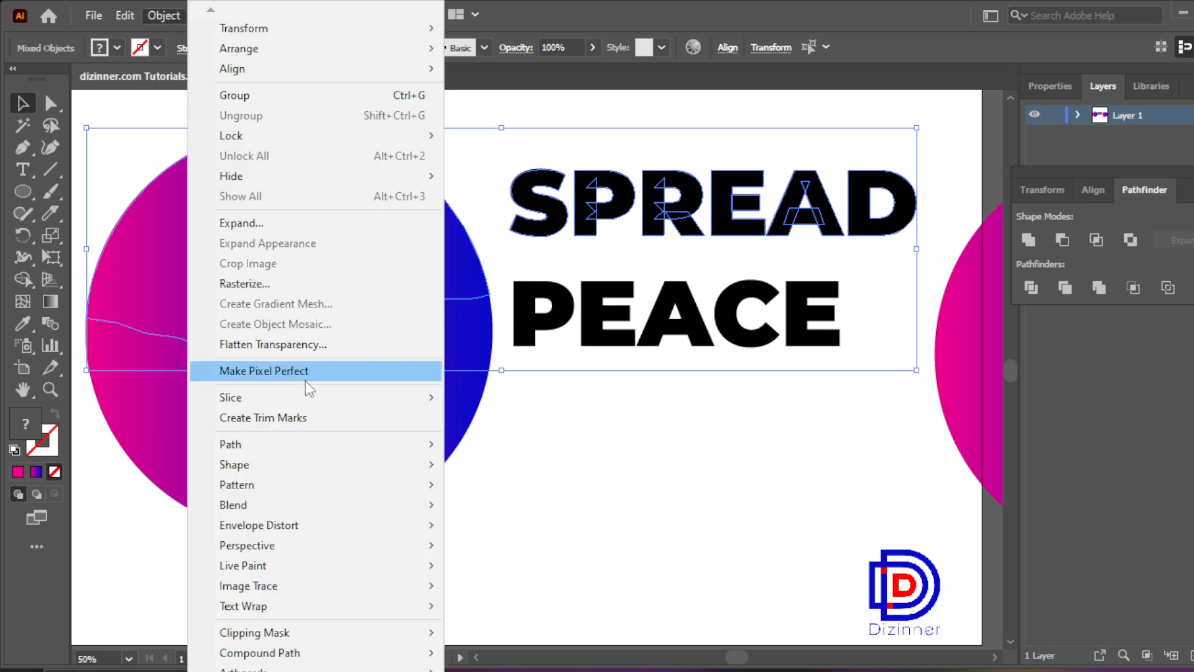
{"action": "mouse_move", "coordinate": [342, 445]}
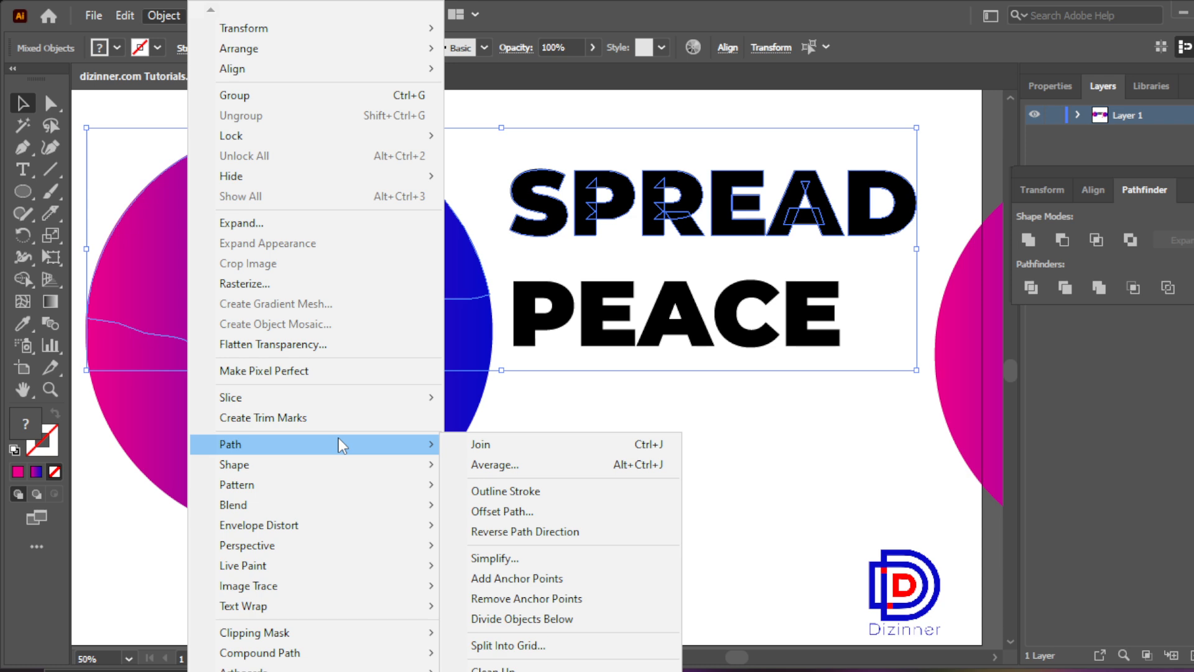
{"action": "mouse_move", "coordinate": [357, 513]}
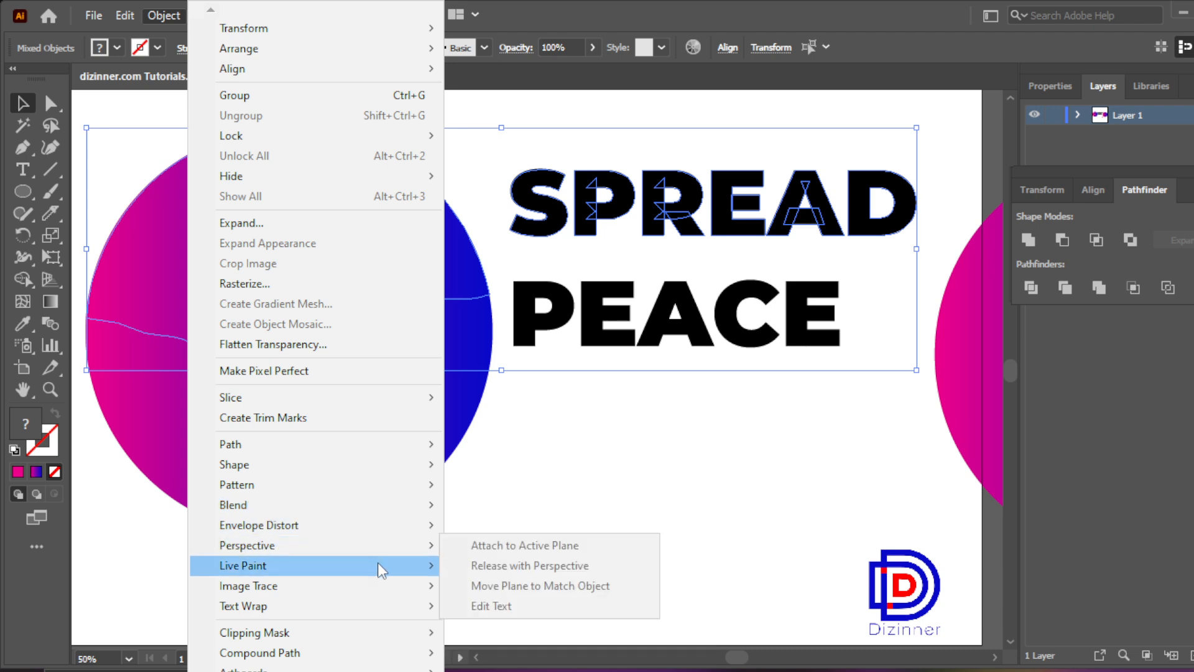
{"action": "mouse_move", "coordinate": [393, 553]}
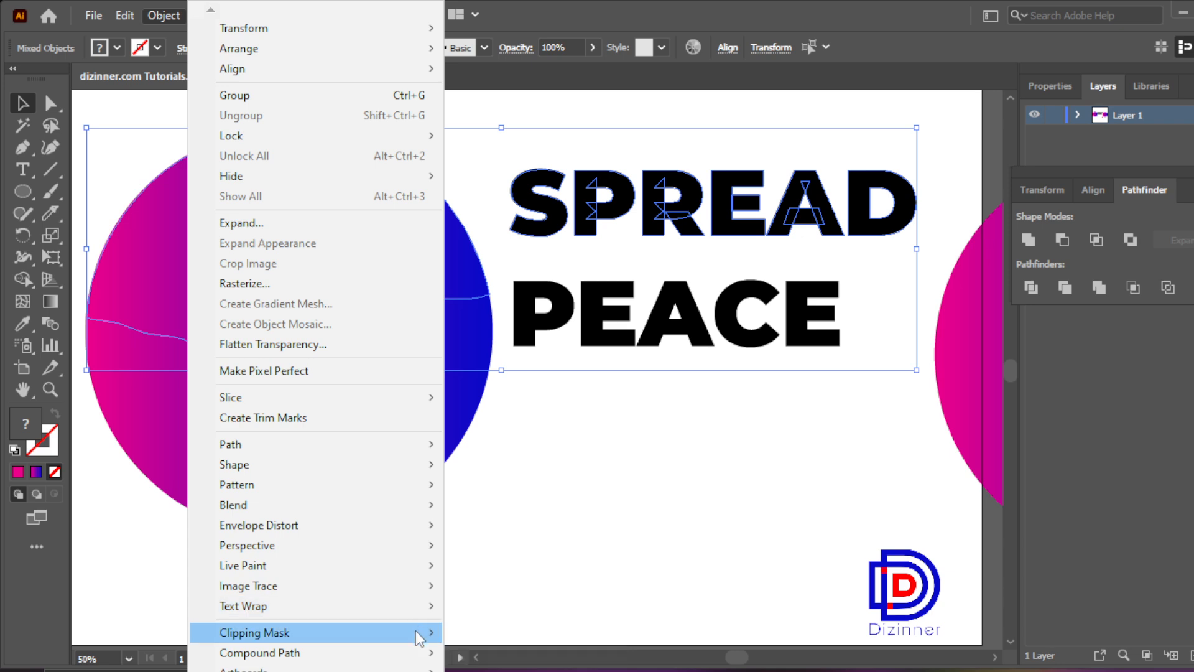
{"action": "mouse_move", "coordinate": [421, 654]}
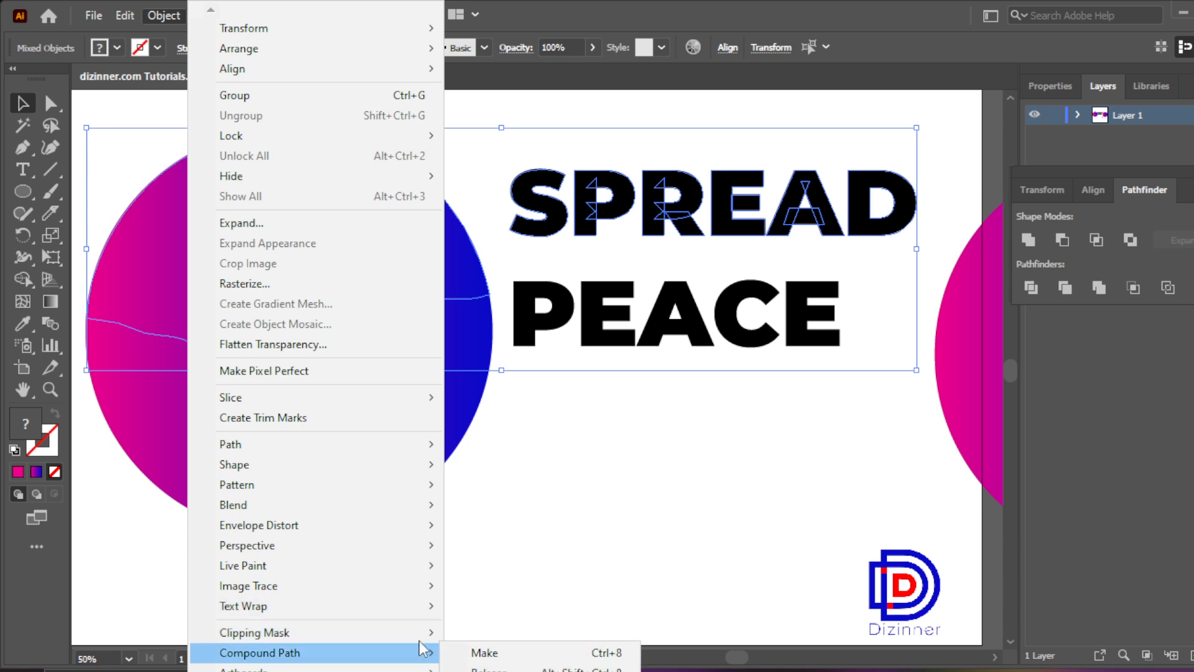
{"action": "mouse_move", "coordinate": [420, 525]}
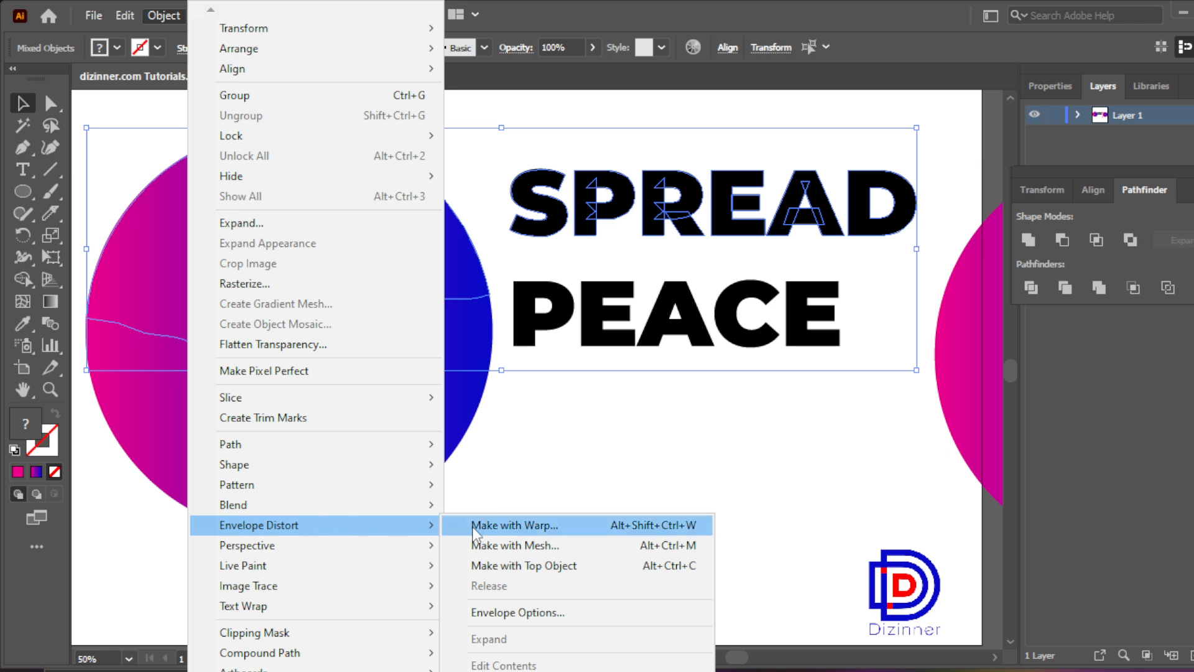
{"action": "left_click", "coordinate": [518, 567]}
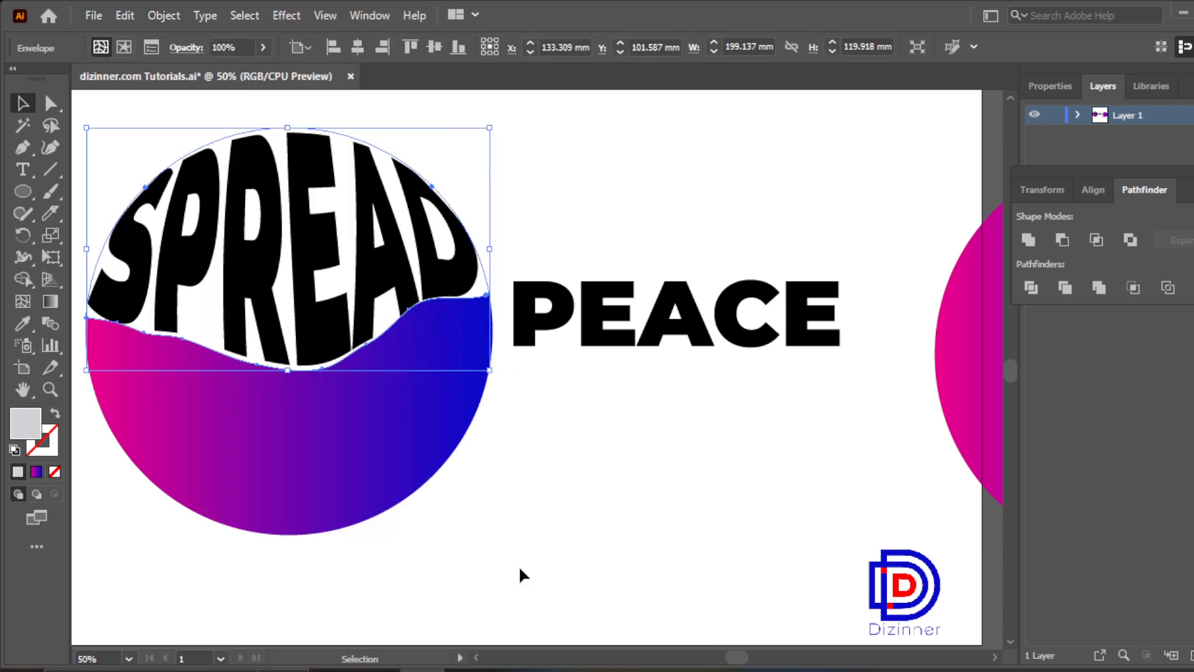
{"action": "left_click", "coordinate": [519, 565]}
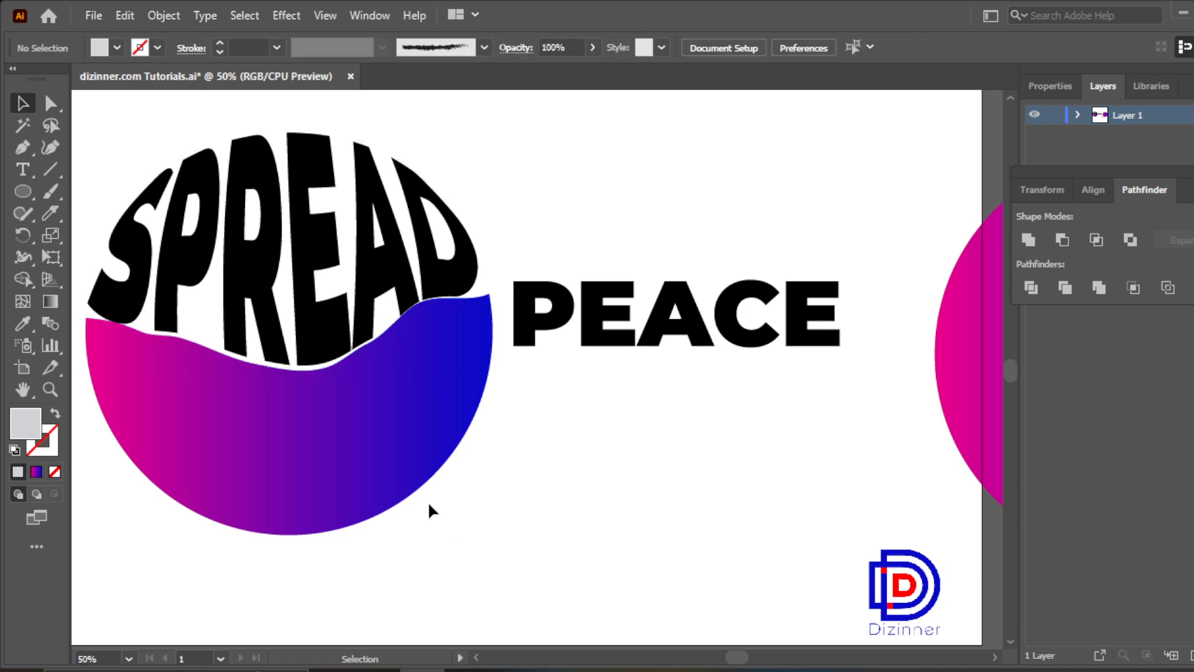
Step: Warp the PEACE letters into the lower half of the circle with Envelope Distort, Make with Top Object
{"action": "left_click_drag", "start_coordinate": [292, 602], "coordinate": [774, 405]}
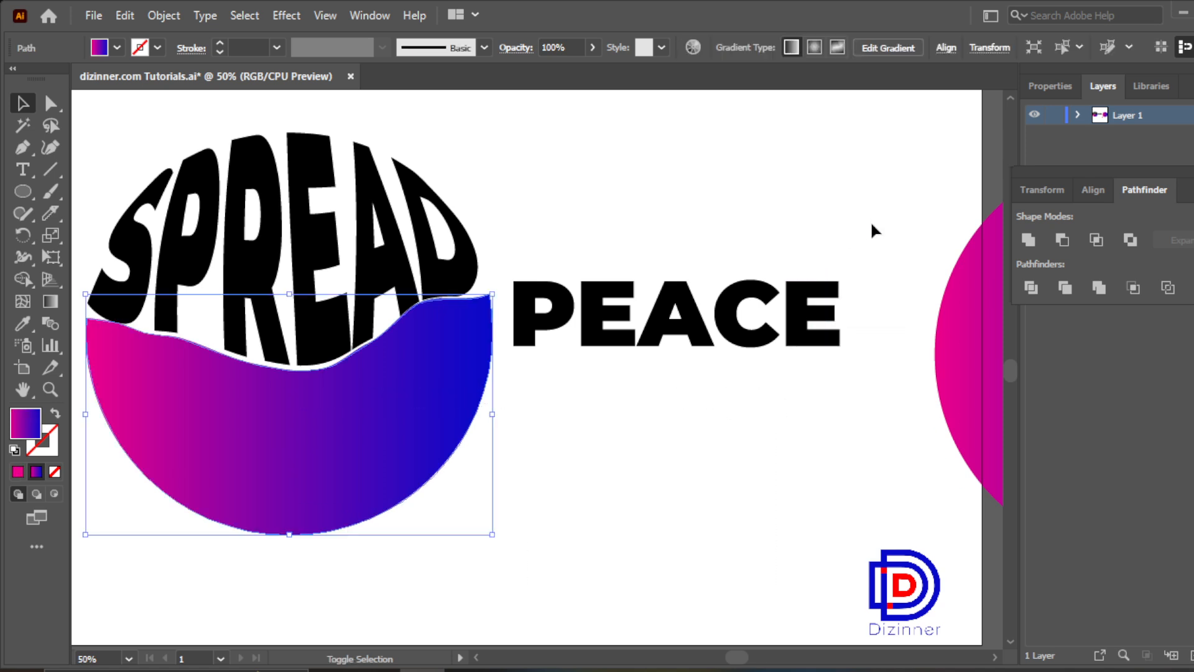
{"action": "left_click_drag", "start_coordinate": [872, 225], "coordinate": [515, 460]}
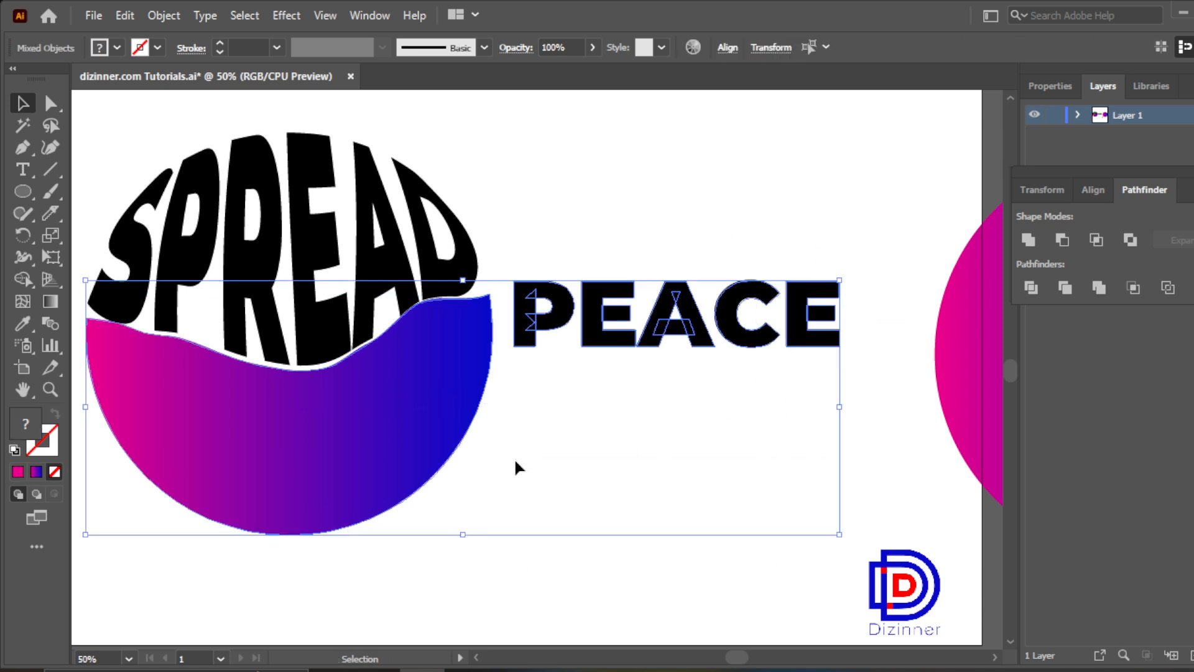
{"action": "left_click", "coordinate": [160, 16]}
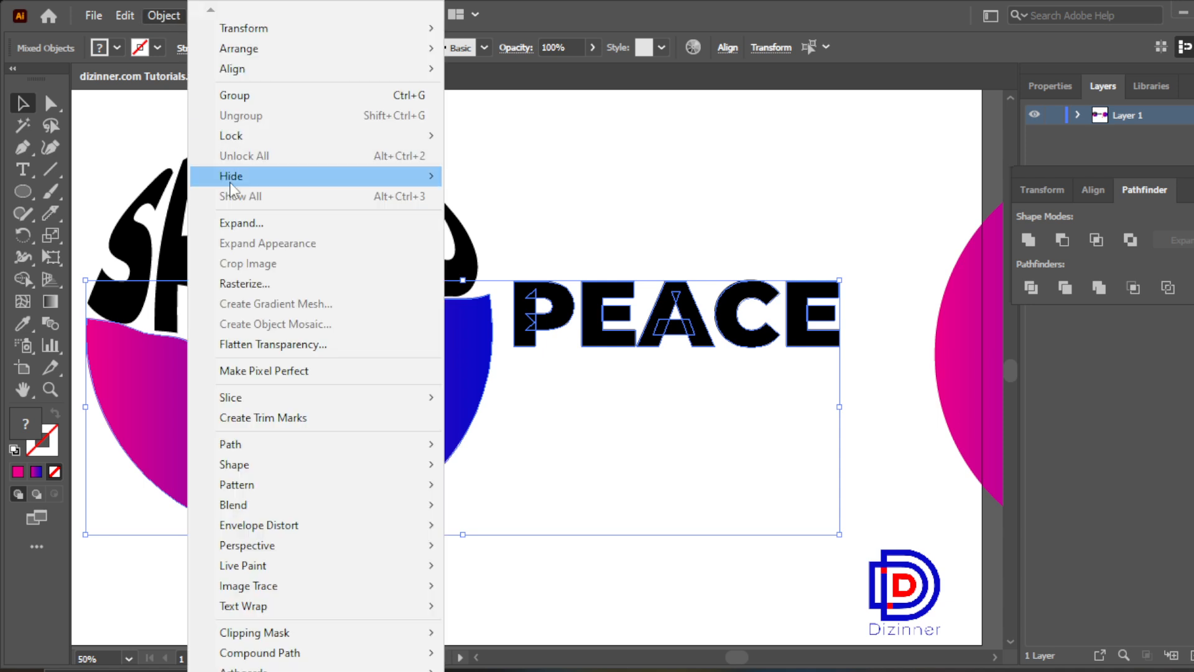
{"action": "mouse_move", "coordinate": [289, 444]}
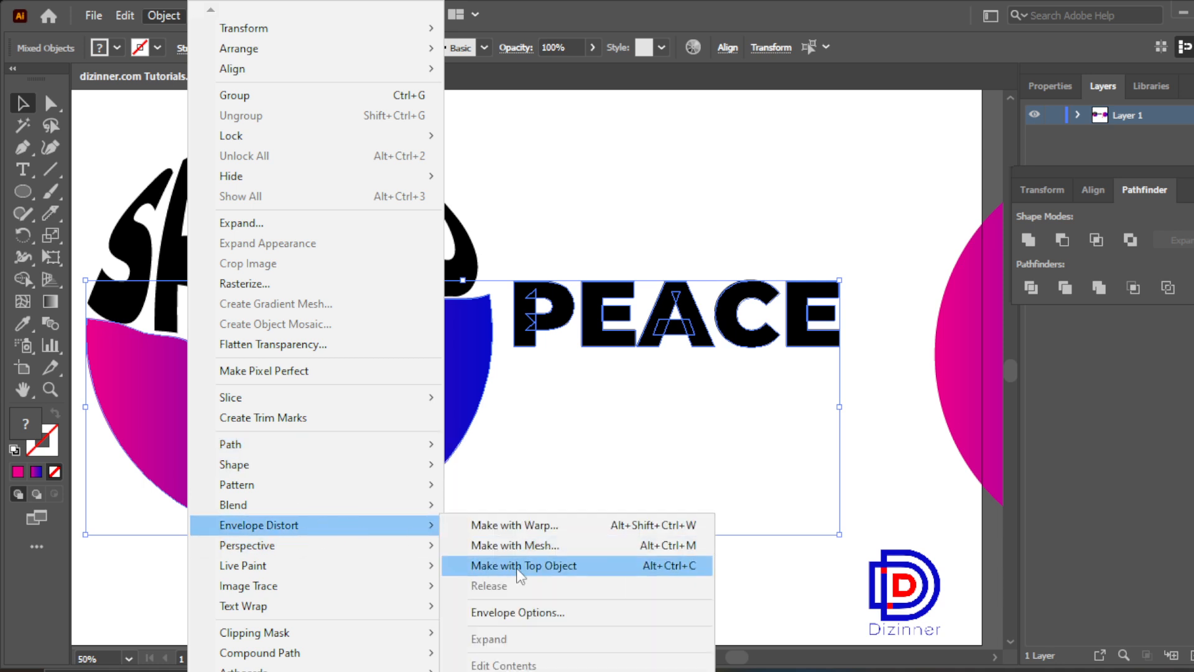
{"action": "left_click", "coordinate": [579, 567]}
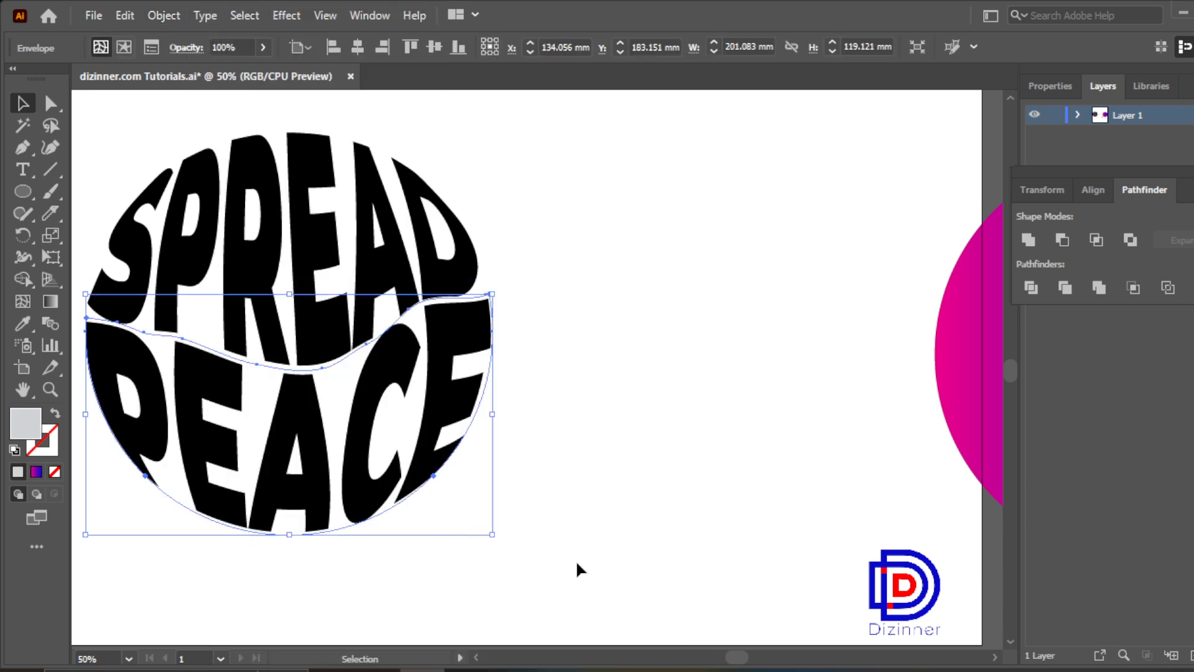
{"action": "left_click", "coordinate": [598, 521]}
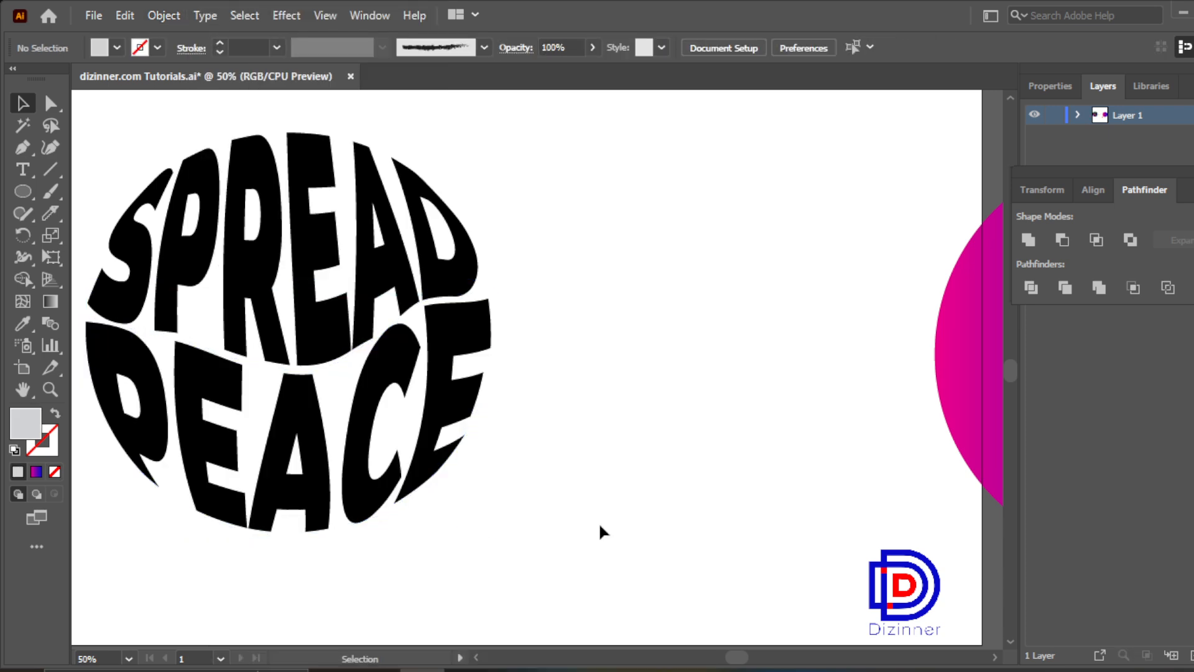
Step: Try to apply the spare circle's pink-to-blue gradient to both warped words at once with the Eyedropper
{"action": "left_click", "coordinate": [439, 268]}
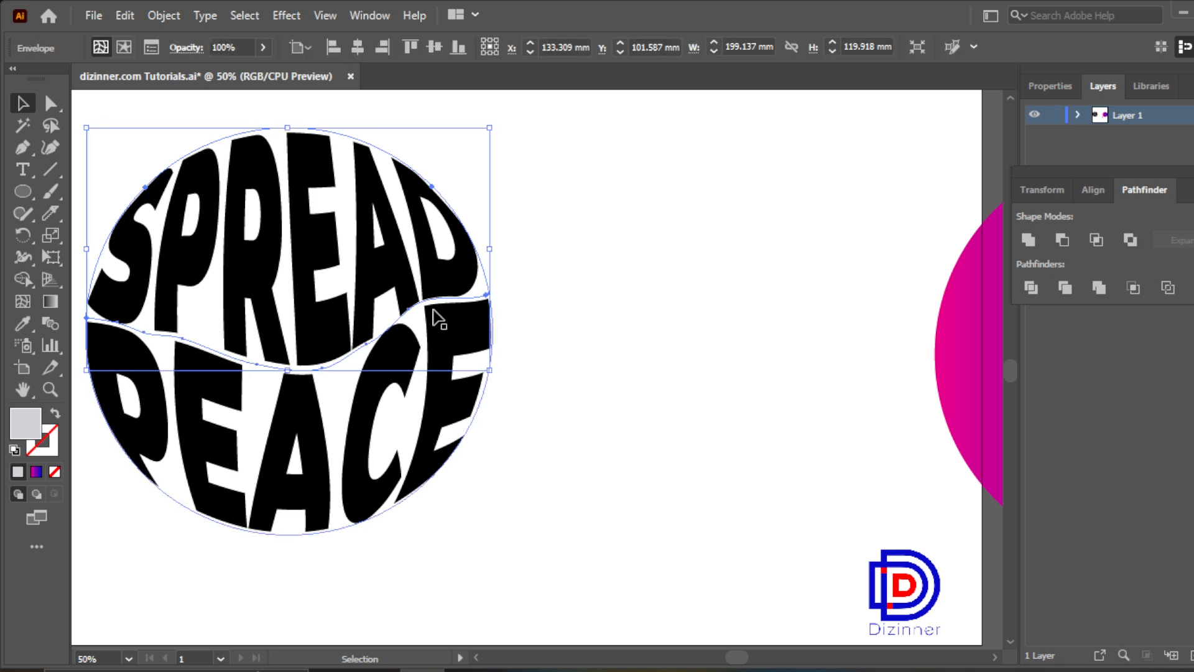
{"action": "left_click", "coordinate": [438, 333], "text": "shift"}
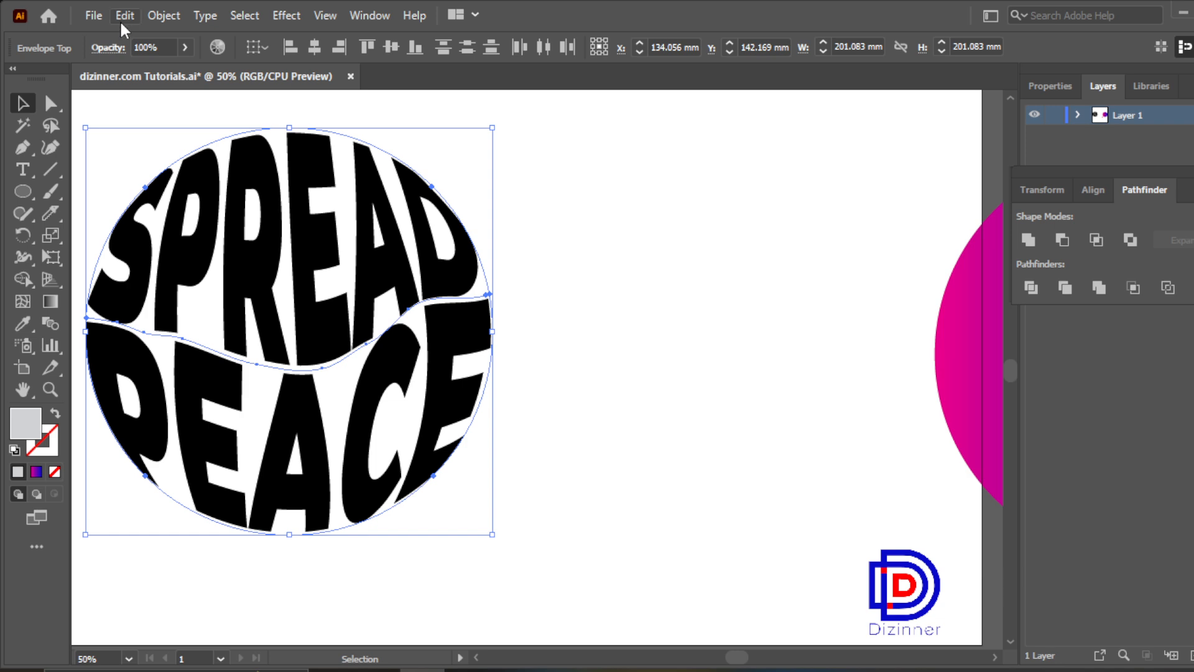
{"action": "left_click", "coordinate": [20, 329]}
{"action": "left_click", "coordinate": [944, 328]}
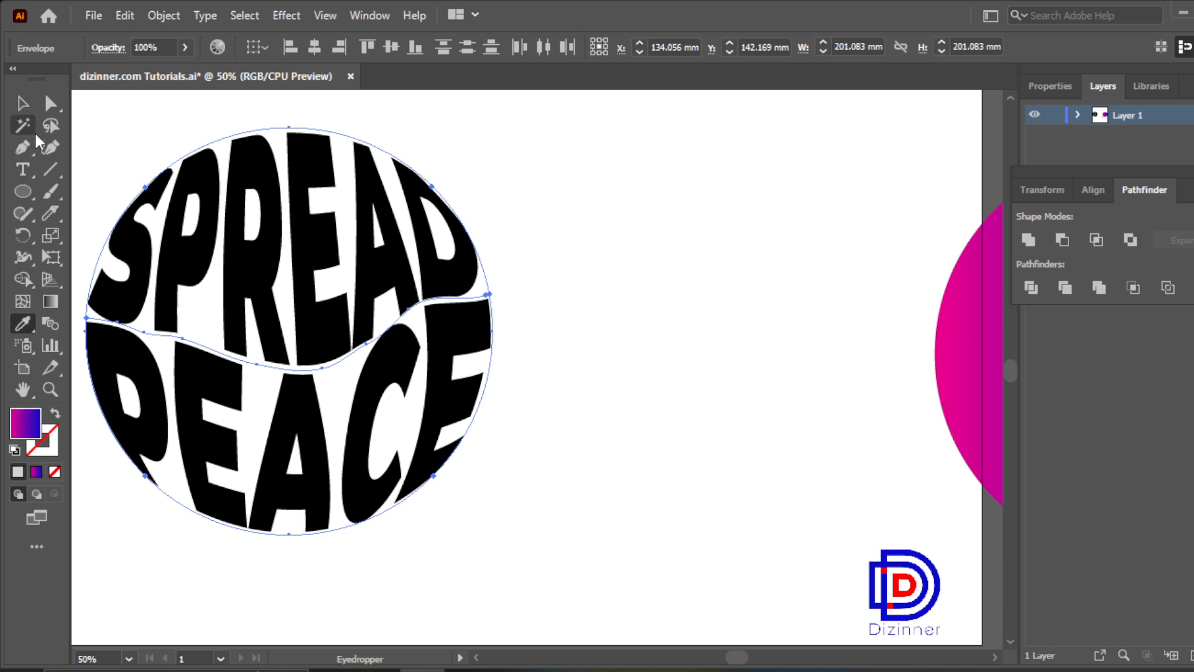
{"action": "left_click", "coordinate": [22, 103]}
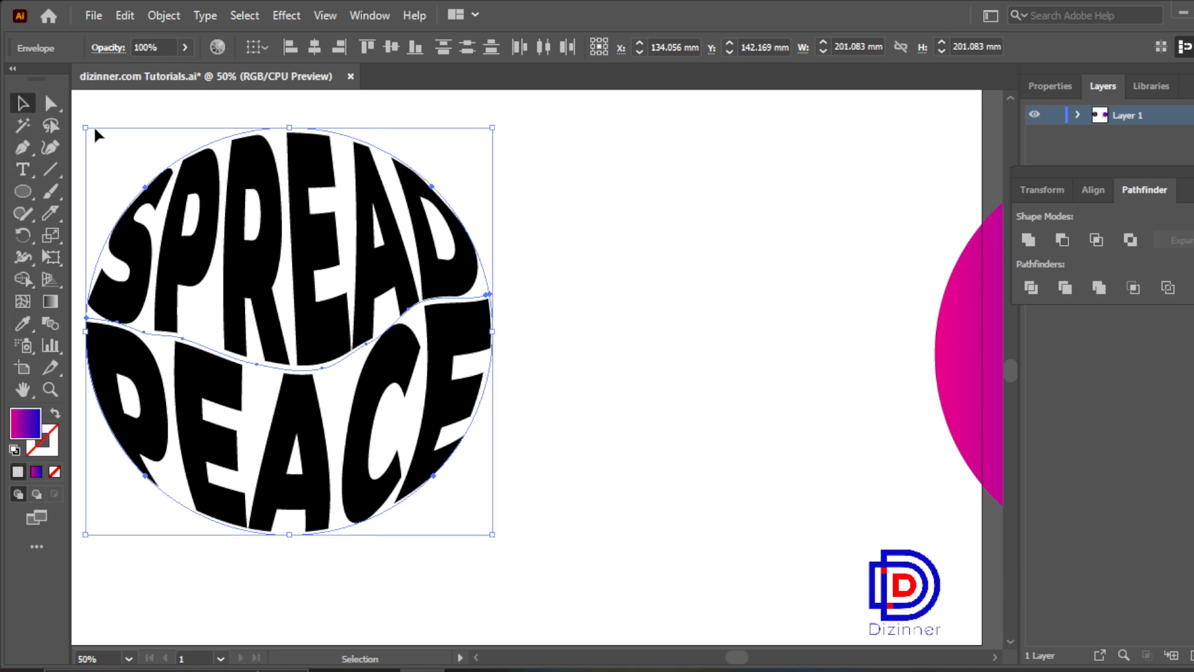
Step: Edit the contents of the SPREAD envelope and fill its letters with the gradient sampled from the spare circle
{"action": "left_click", "coordinate": [409, 237]}
{"action": "left_click", "coordinate": [403, 232]}
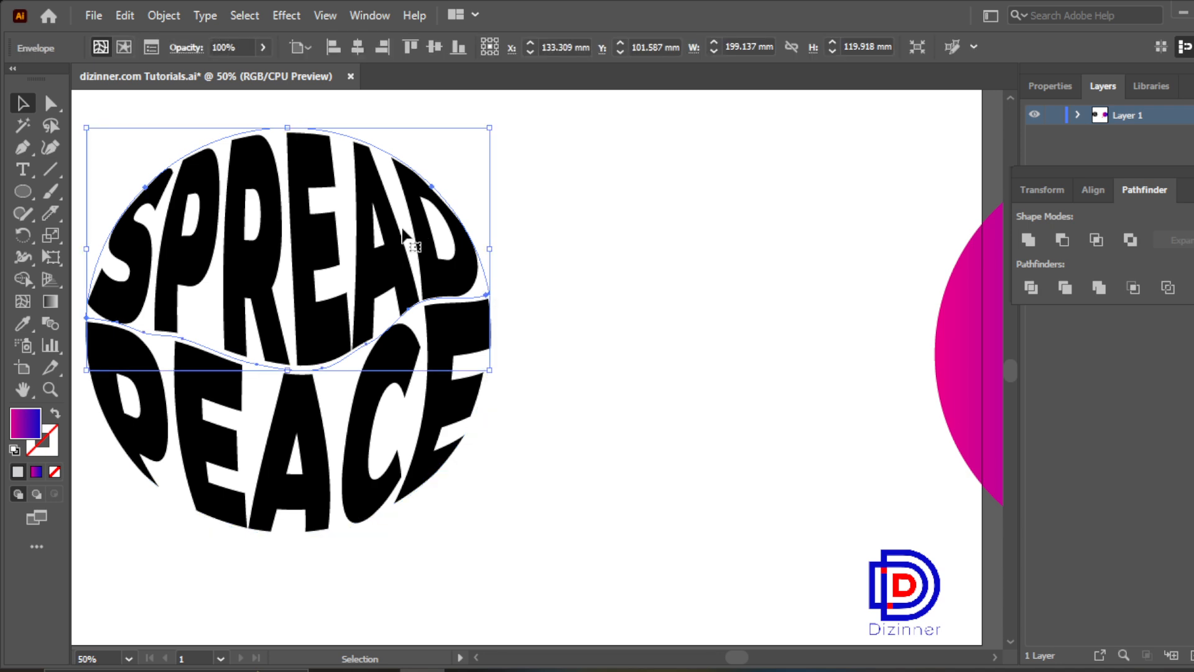
{"action": "left_click", "coordinate": [124, 47]}
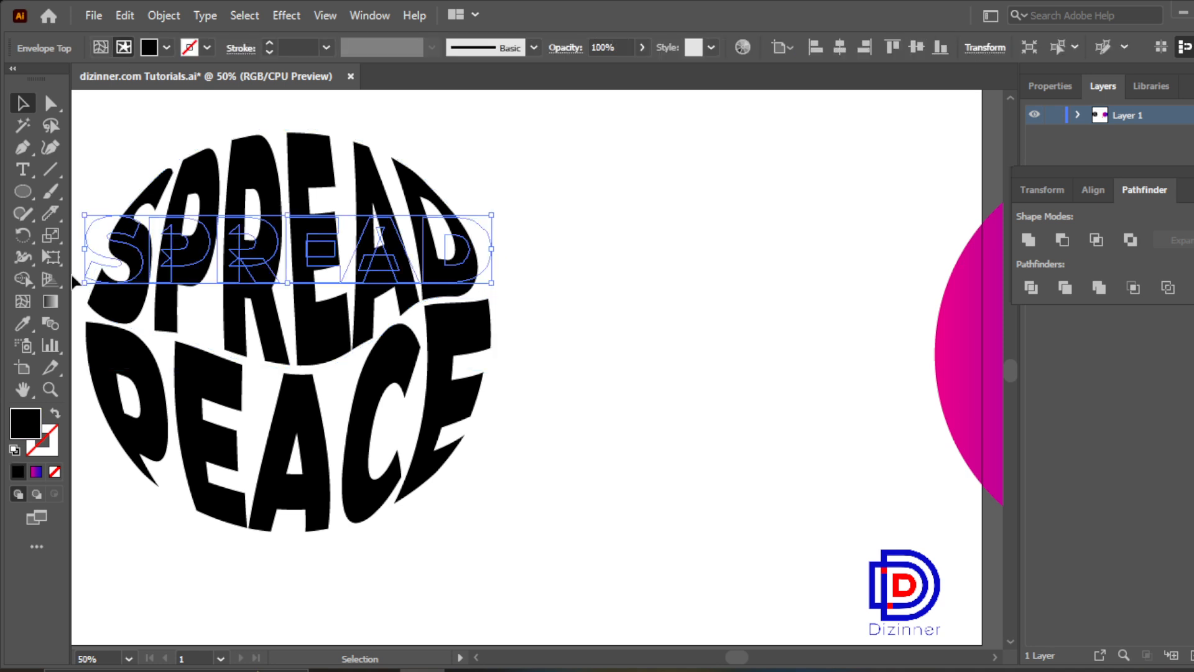
{"action": "left_click", "coordinate": [22, 323]}
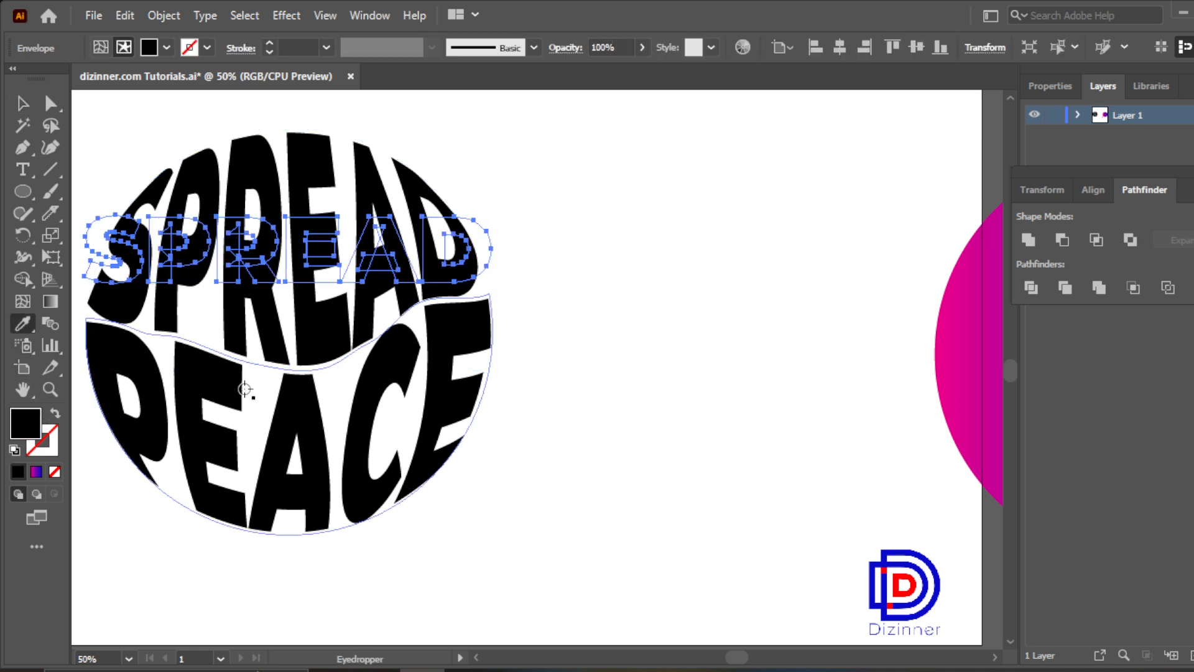
{"action": "left_click", "coordinate": [965, 370]}
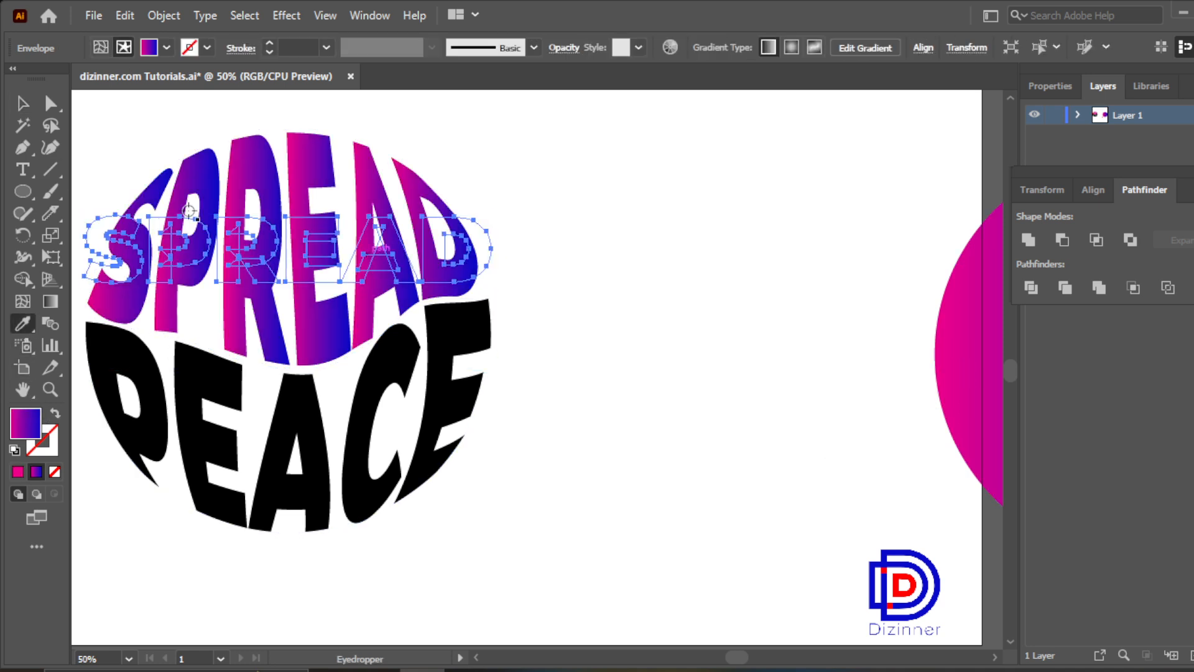
{"action": "left_click", "coordinate": [22, 103]}
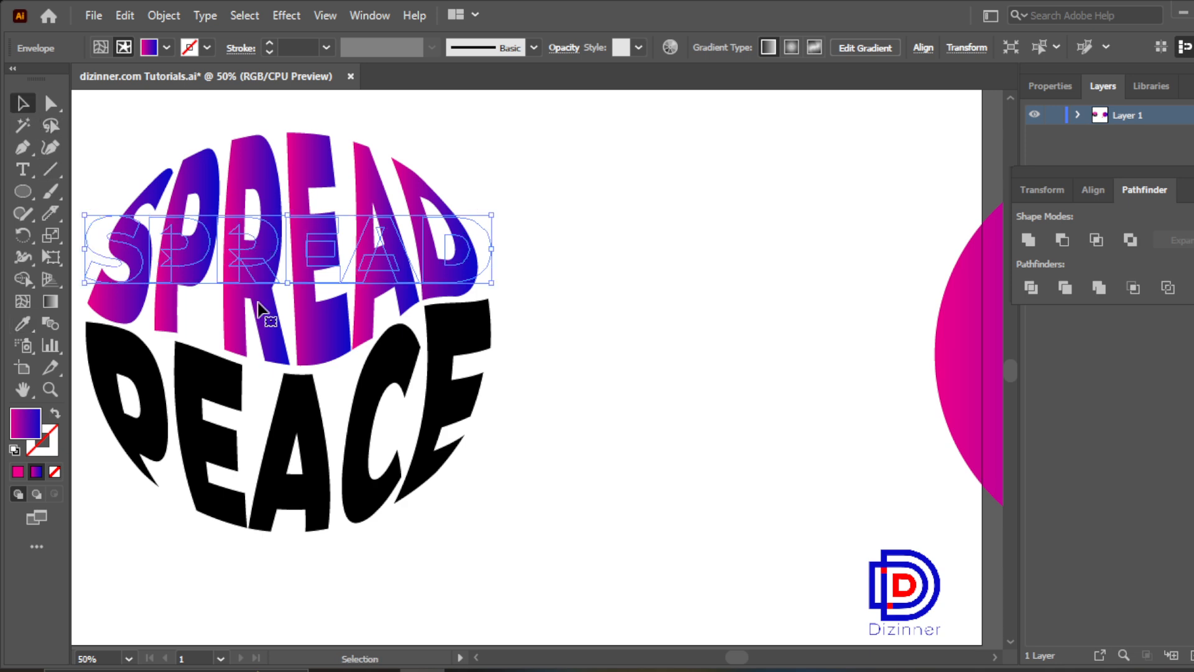
Step: Edit the contents of the PEACE envelope and fill its letters with the gradient sampled from the spare circle
{"action": "left_click", "coordinate": [373, 388]}
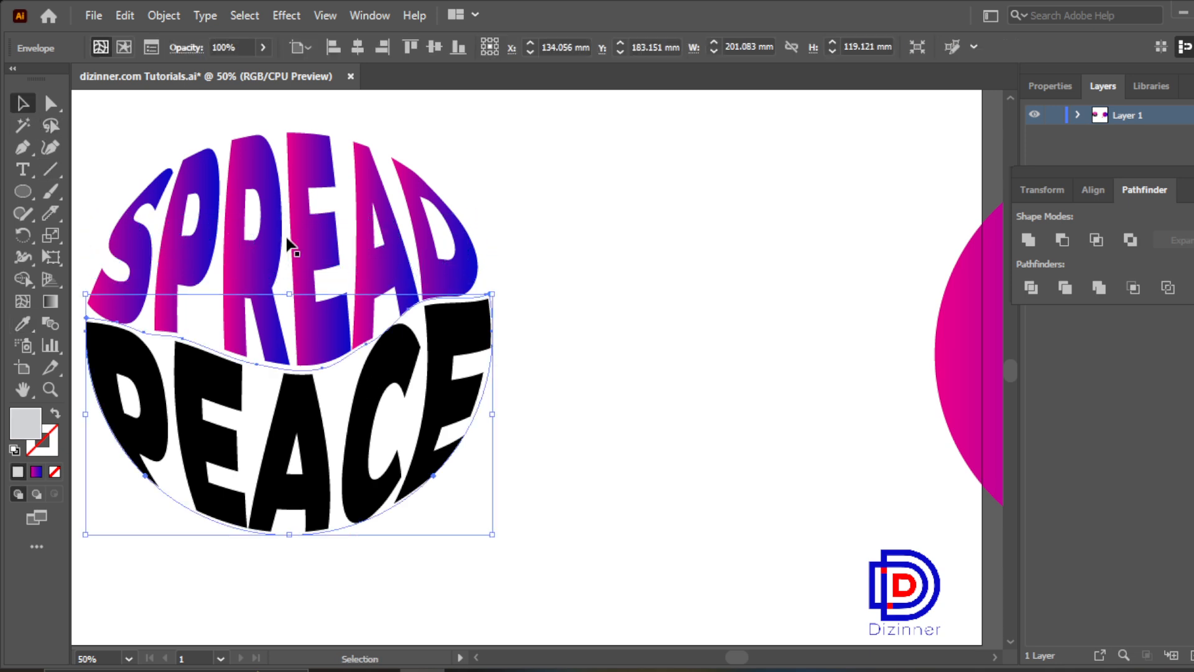
{"action": "left_click", "coordinate": [124, 47]}
{"action": "left_click", "coordinate": [25, 325]}
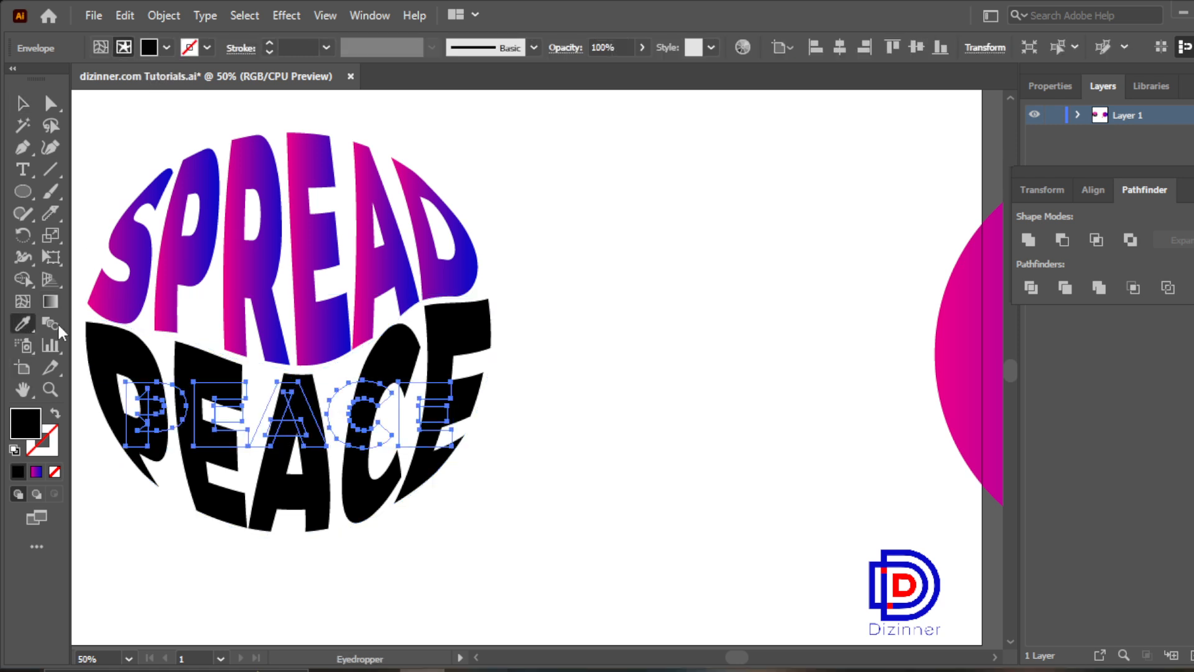
{"action": "left_click", "coordinate": [951, 355]}
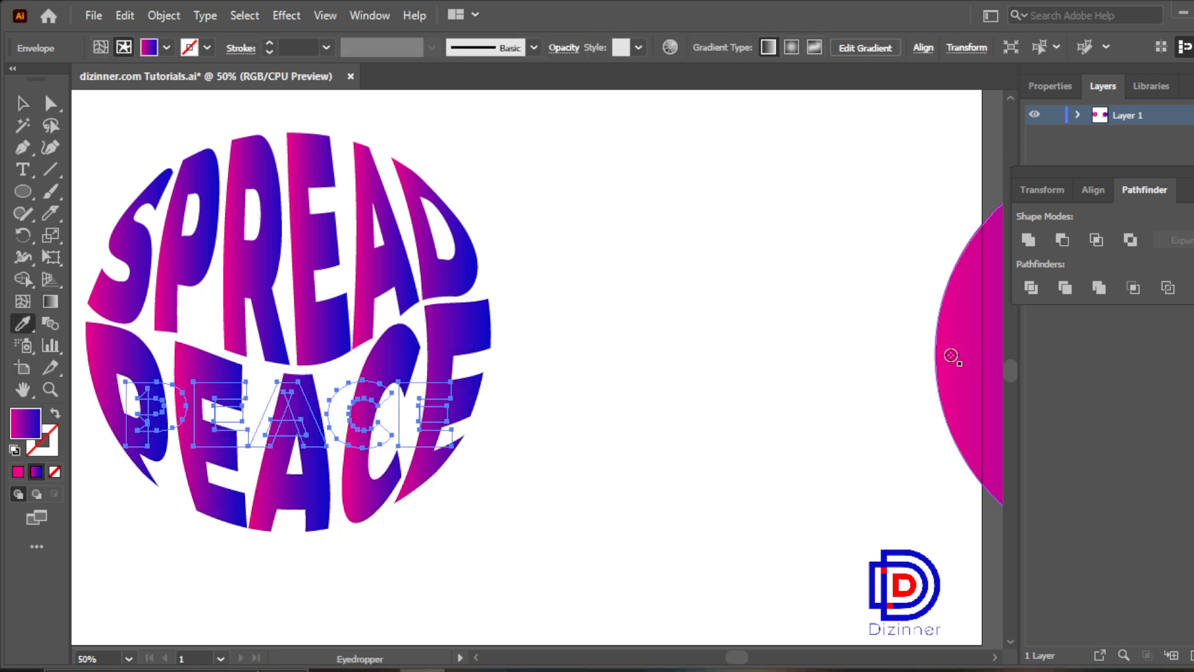
Step: Copy both gradient-filled words, SPREAD and PEACE, and paste the copy directly behind the originals
{"action": "left_click", "coordinate": [25, 106]}
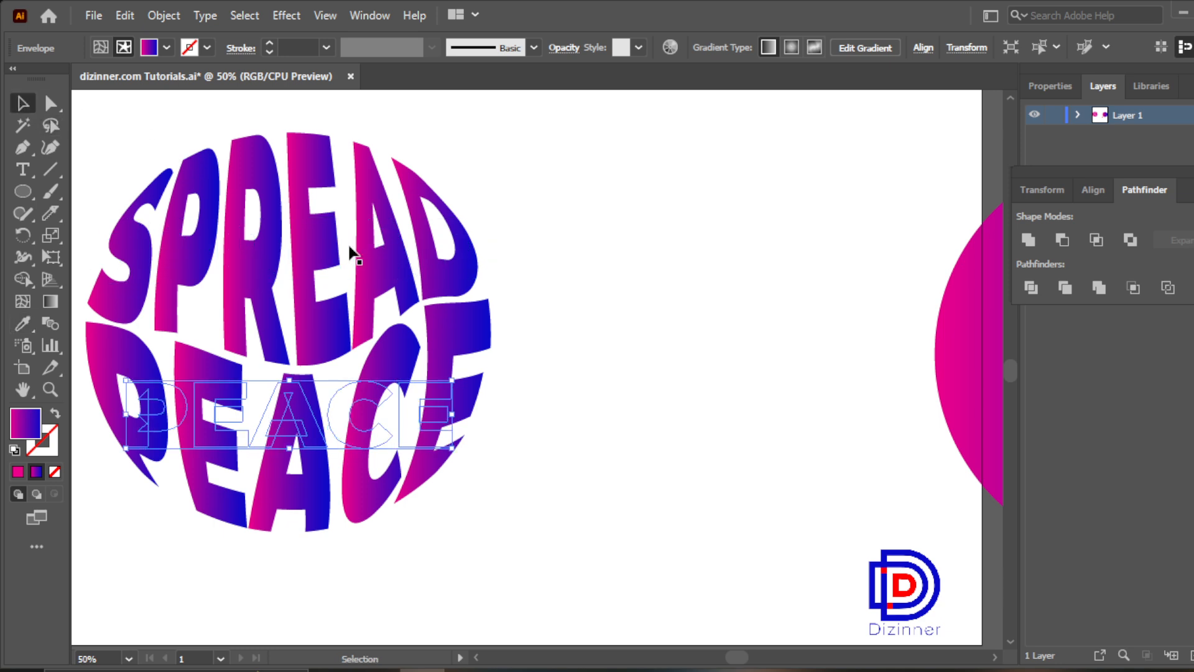
{"action": "left_click", "coordinate": [402, 285], "text": "shift"}
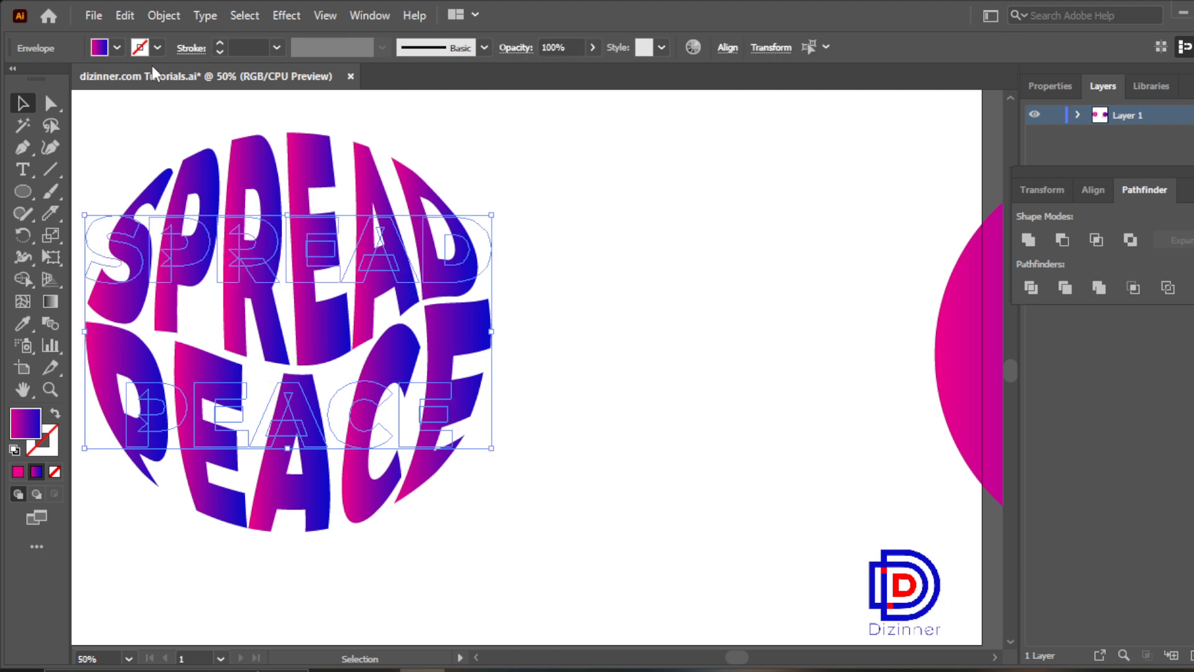
{"action": "left_click", "coordinate": [125, 15]}
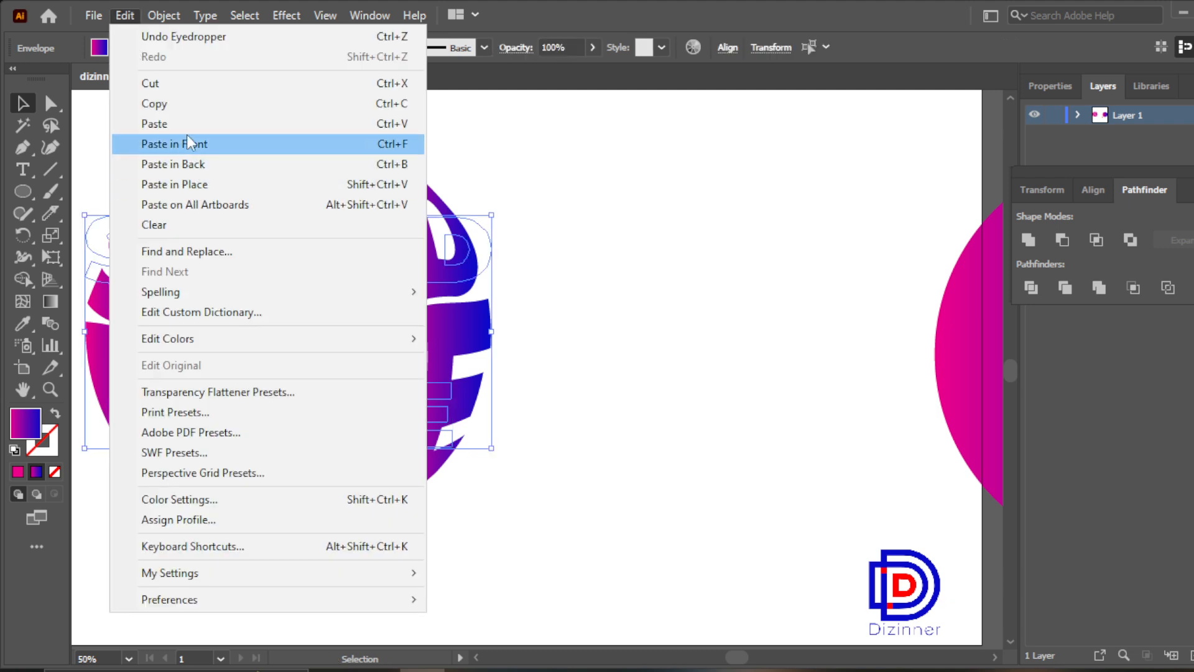
{"action": "left_click", "coordinate": [186, 106]}
{"action": "left_click", "coordinate": [124, 15]}
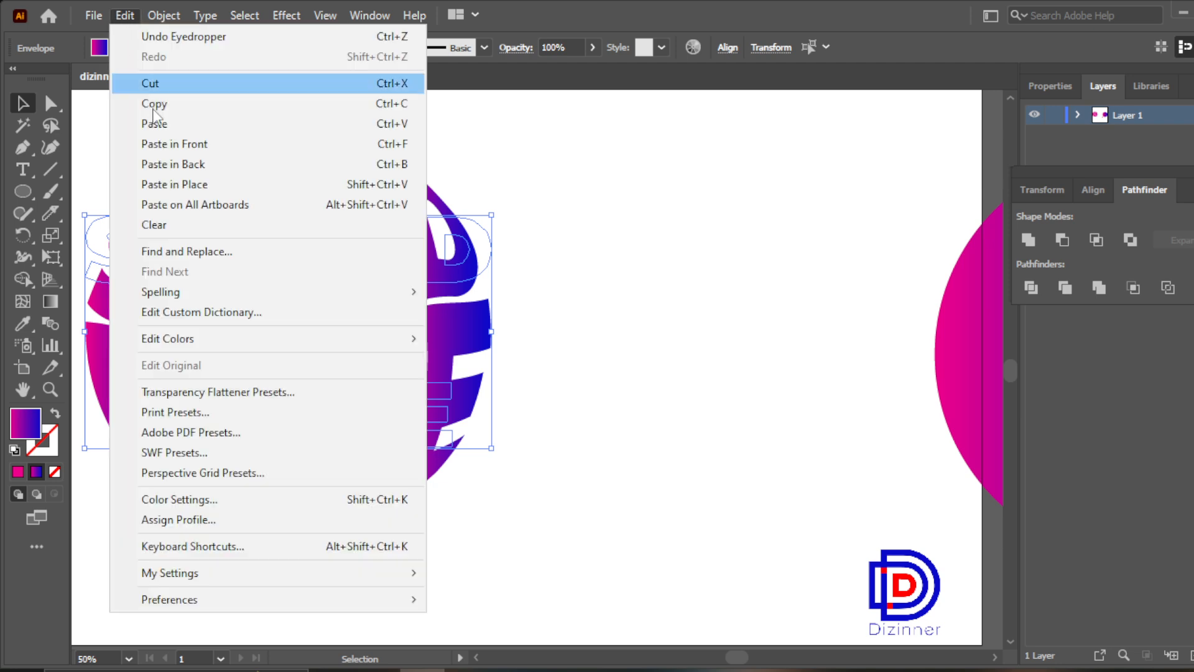
{"action": "left_click", "coordinate": [195, 164]}
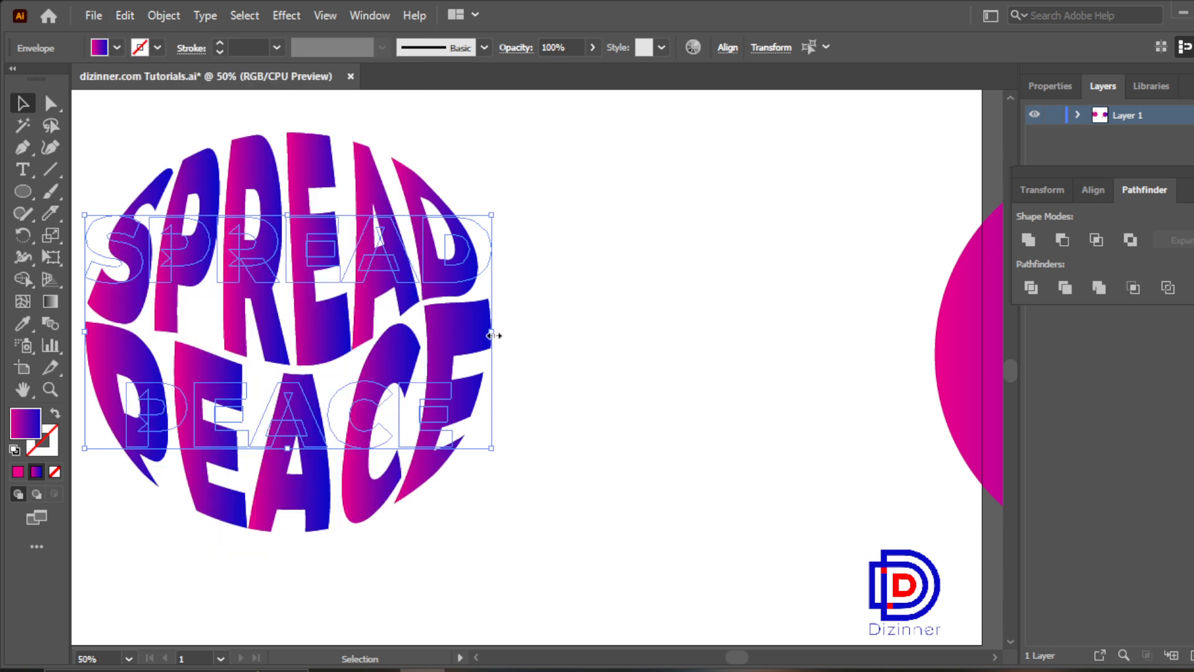
Step: Shrink the pasted lettering toward its centre to well under half its size and fill it with the yellow-orange gradient swatch
{"action": "left_click_drag", "start_coordinate": [494, 336], "coordinate": [399, 320]}
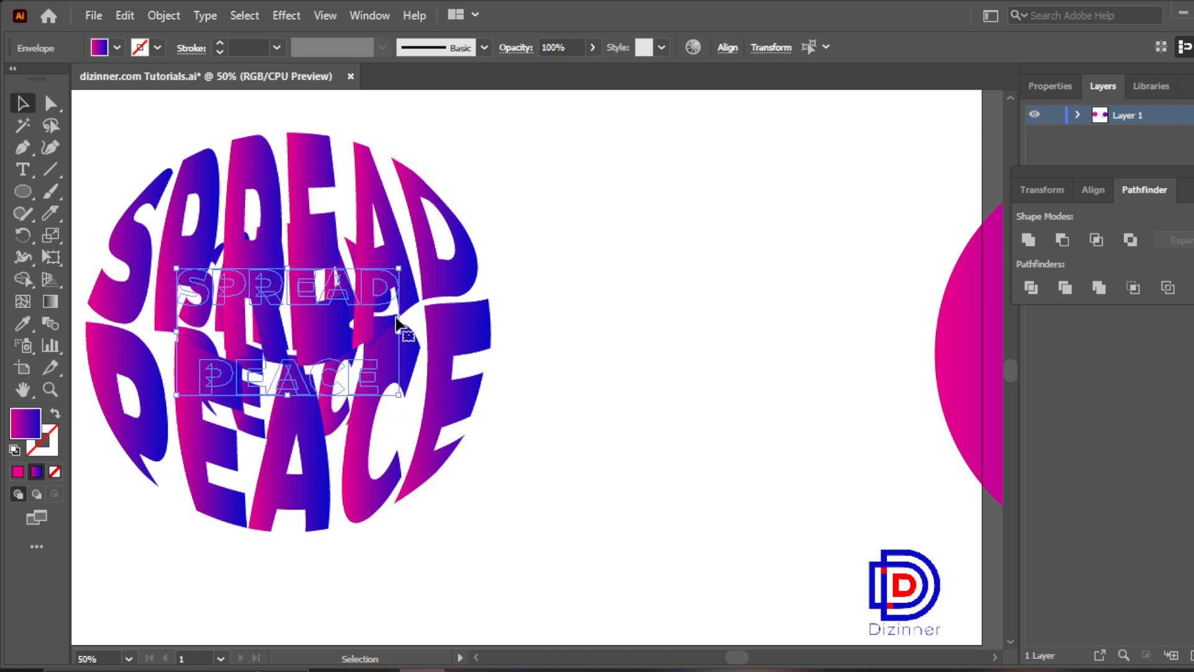
{"action": "left_click_drag", "start_coordinate": [398, 331], "coordinate": [368, 329]}
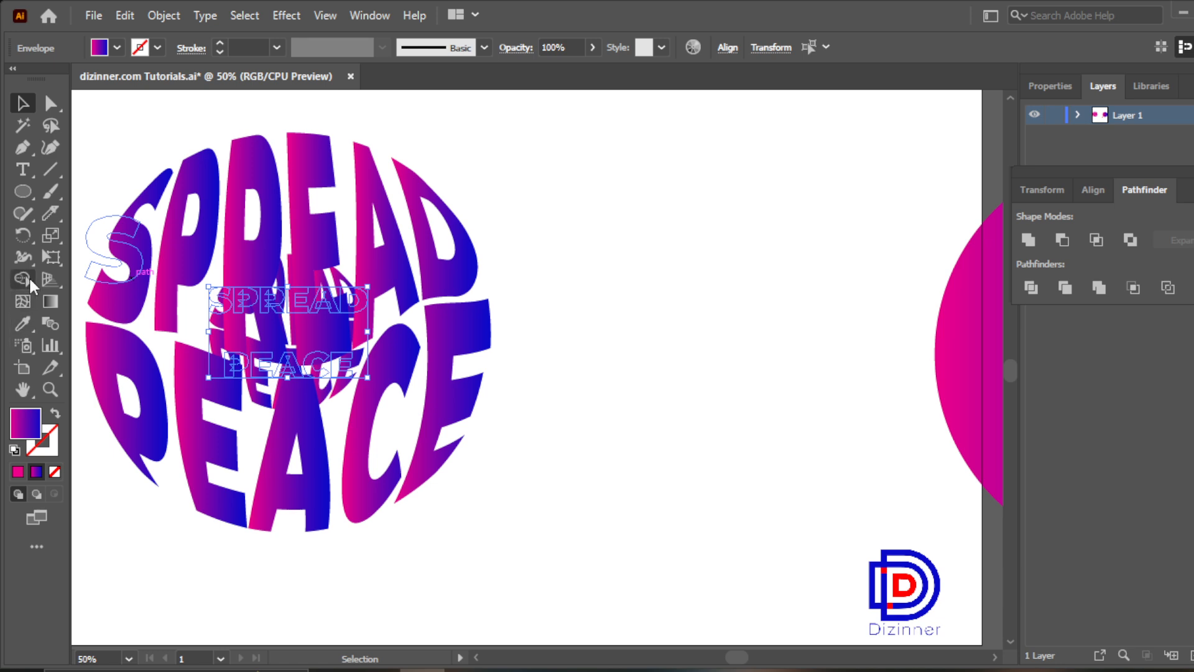
{"action": "left_click", "coordinate": [116, 47]}
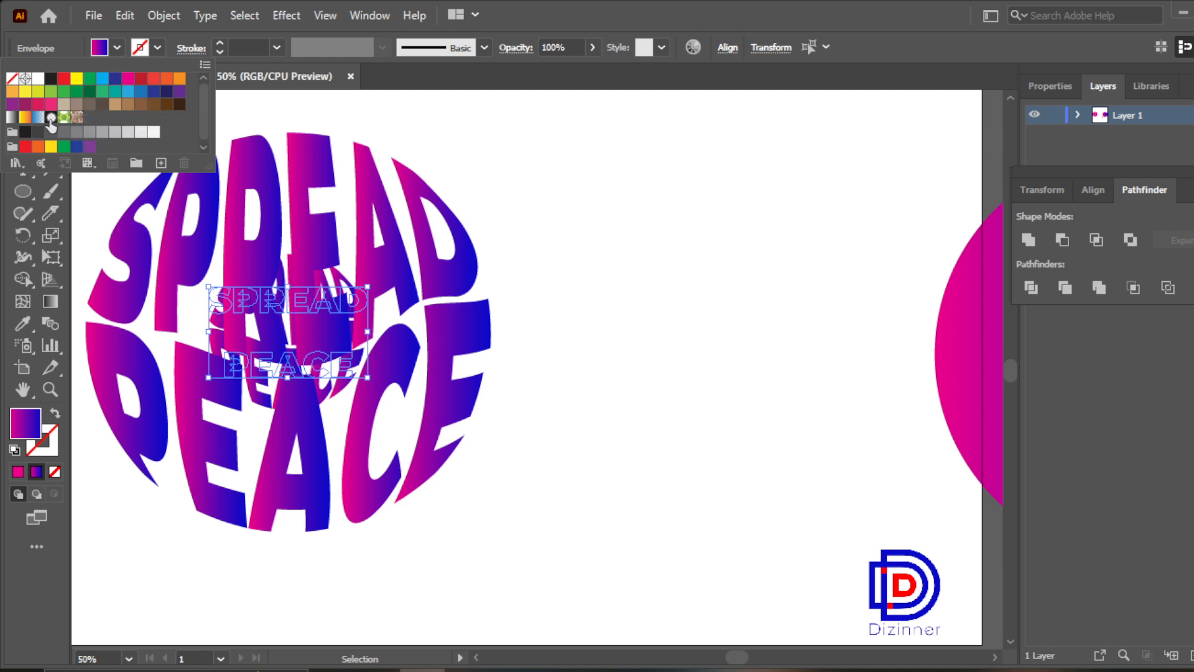
{"action": "left_click", "coordinate": [24, 120]}
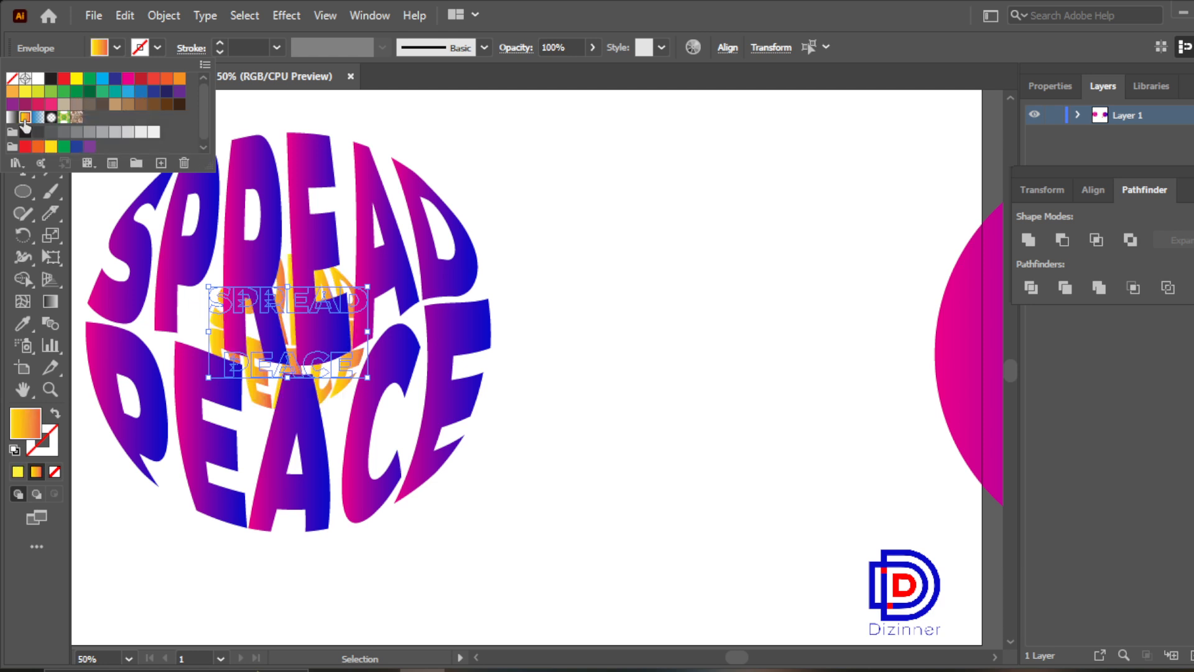
{"action": "left_click", "coordinate": [561, 379]}
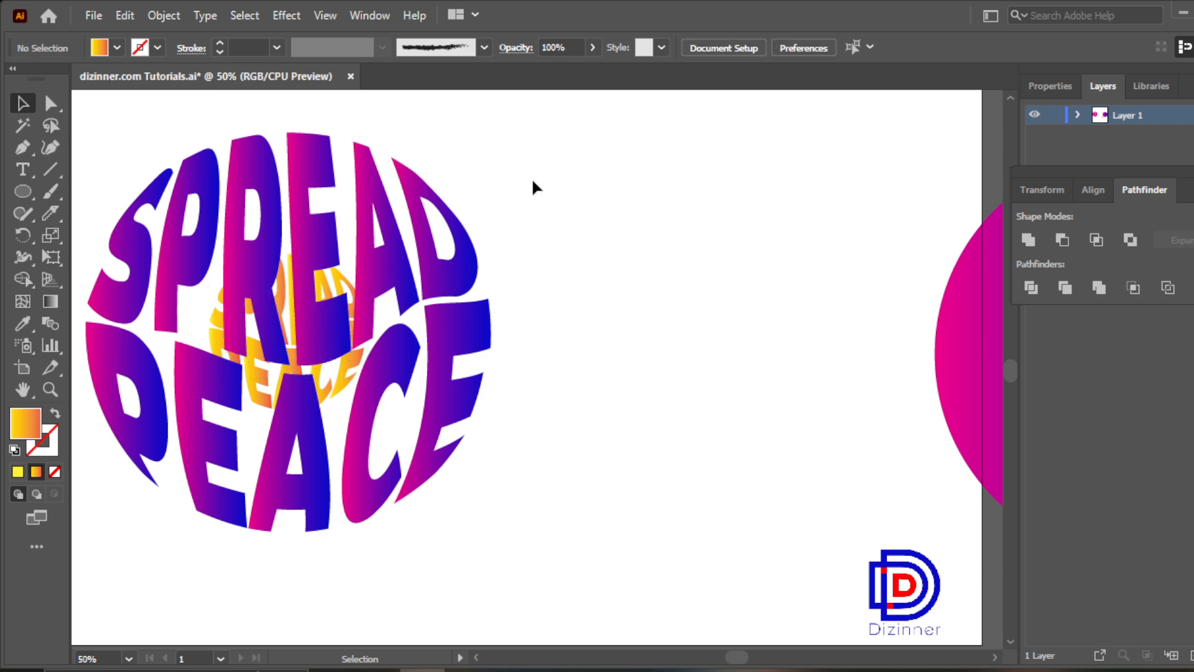
Step: Group the large pink-to-blue SPREAD and PEACE words together
{"action": "left_click", "coordinate": [372, 256]}
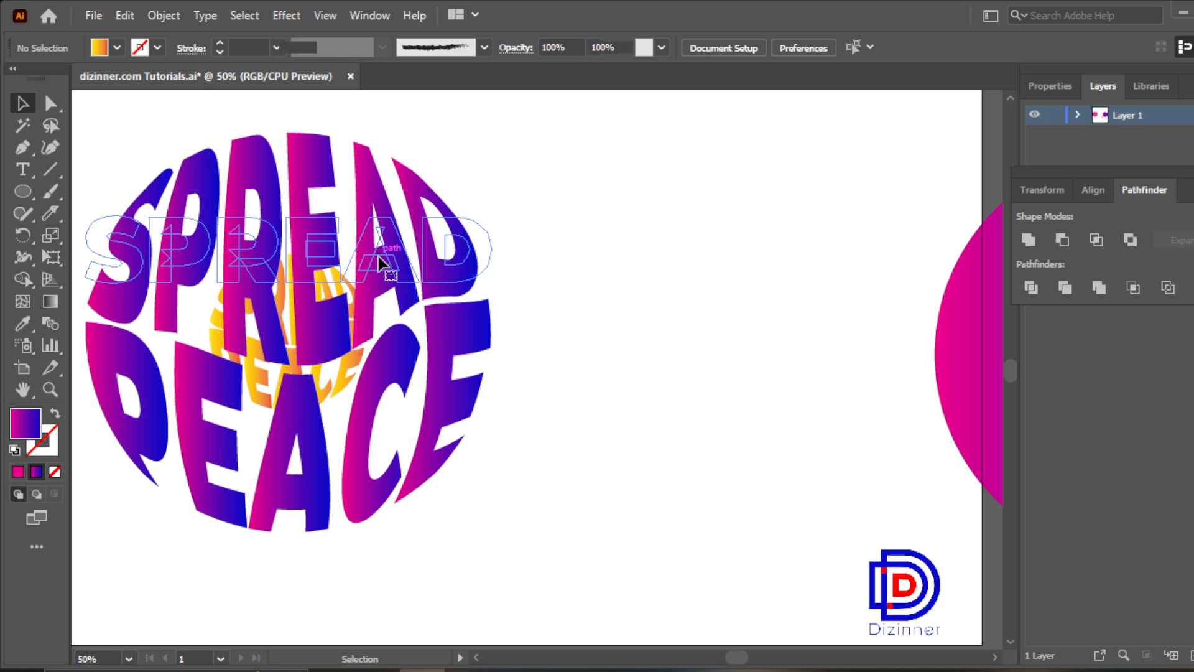
{"action": "left_click", "coordinate": [449, 403], "text": "shift"}
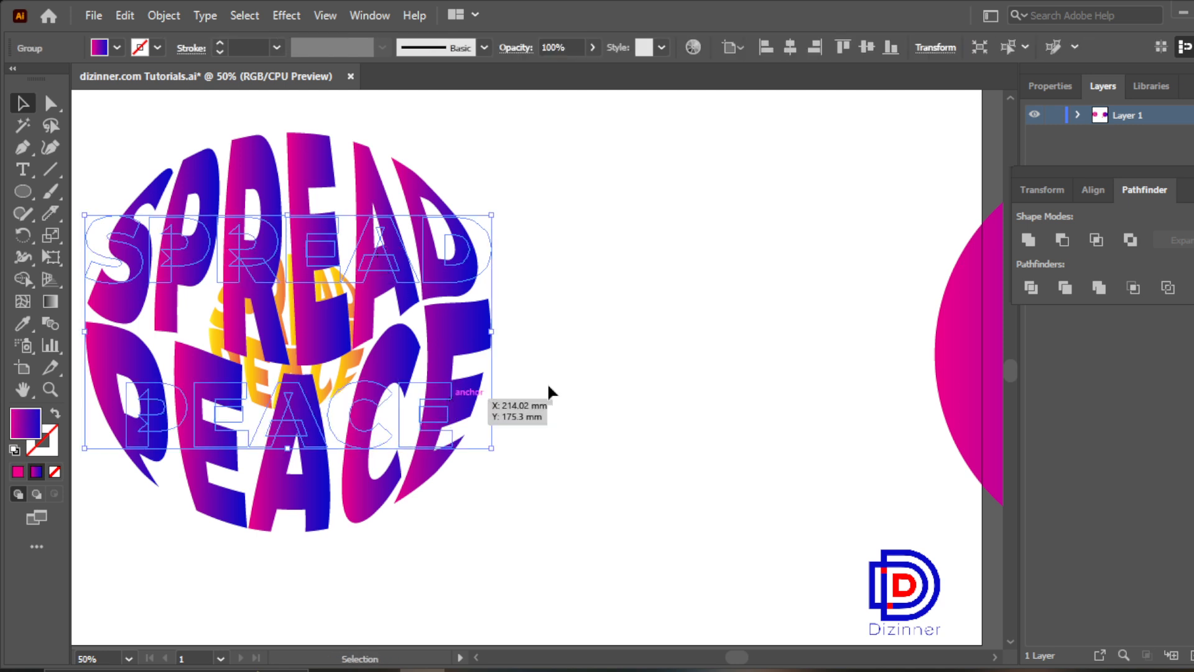
{"action": "left_click", "coordinate": [570, 387]}
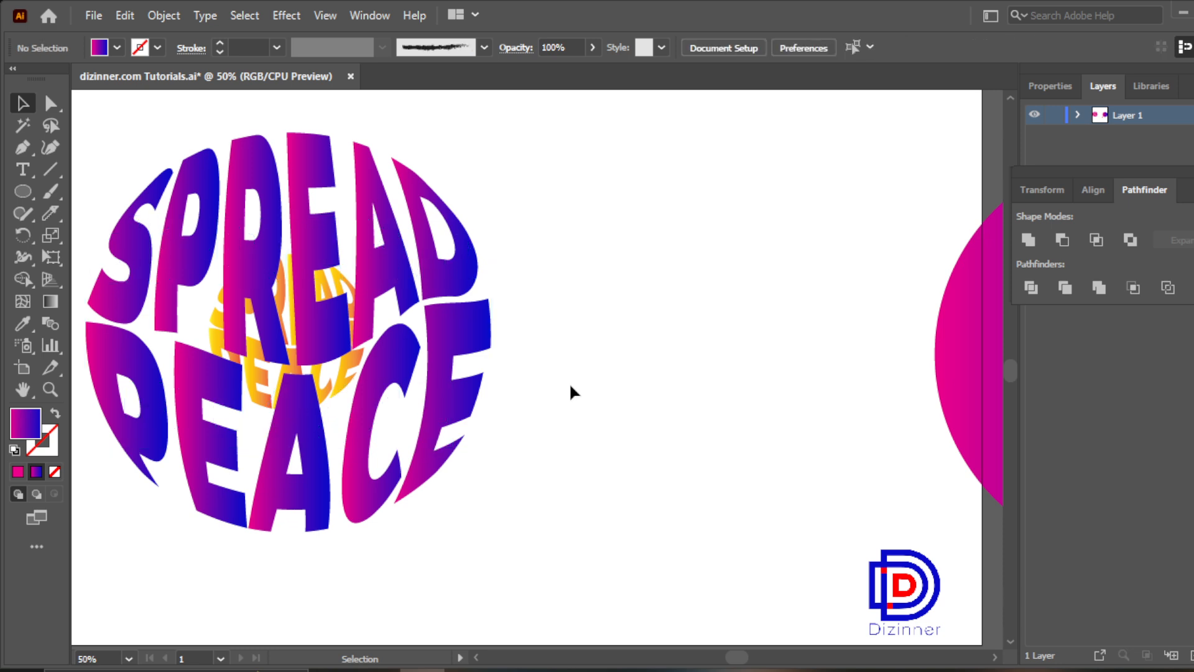
Step: Group the small yellow-orange SPREAD and PEACE words together
{"action": "left_click", "coordinate": [336, 297]}
{"action": "left_click", "coordinate": [354, 367], "text": "shift"}
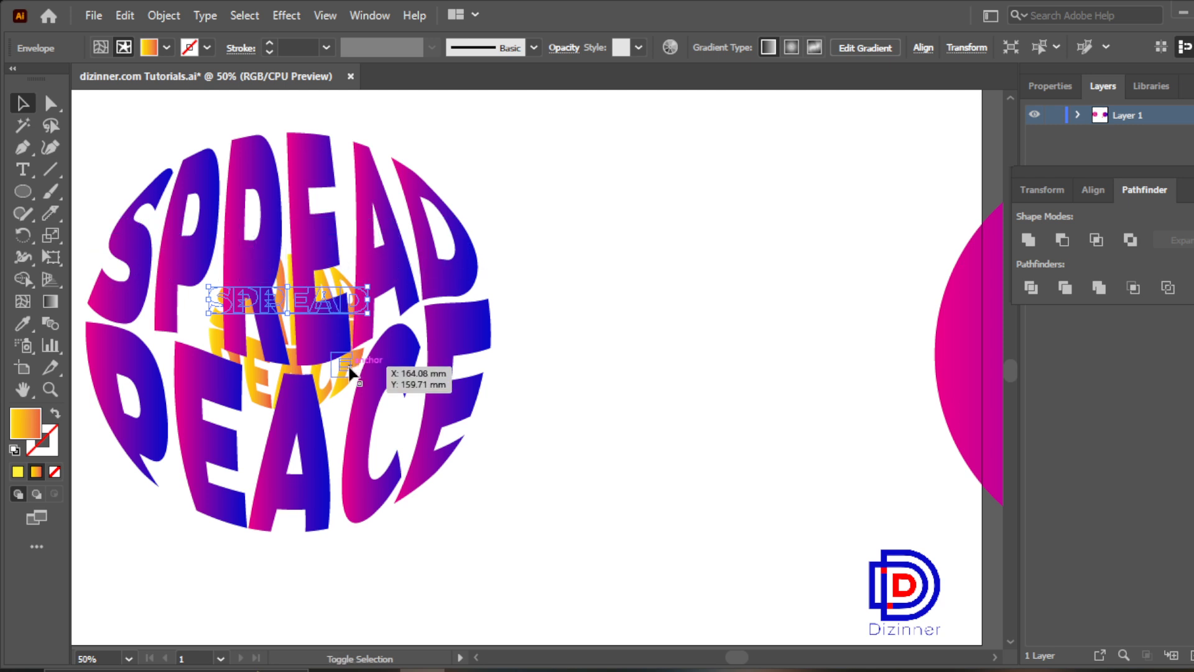
{"action": "left_click_drag", "start_coordinate": [350, 373], "coordinate": [351, 373]}
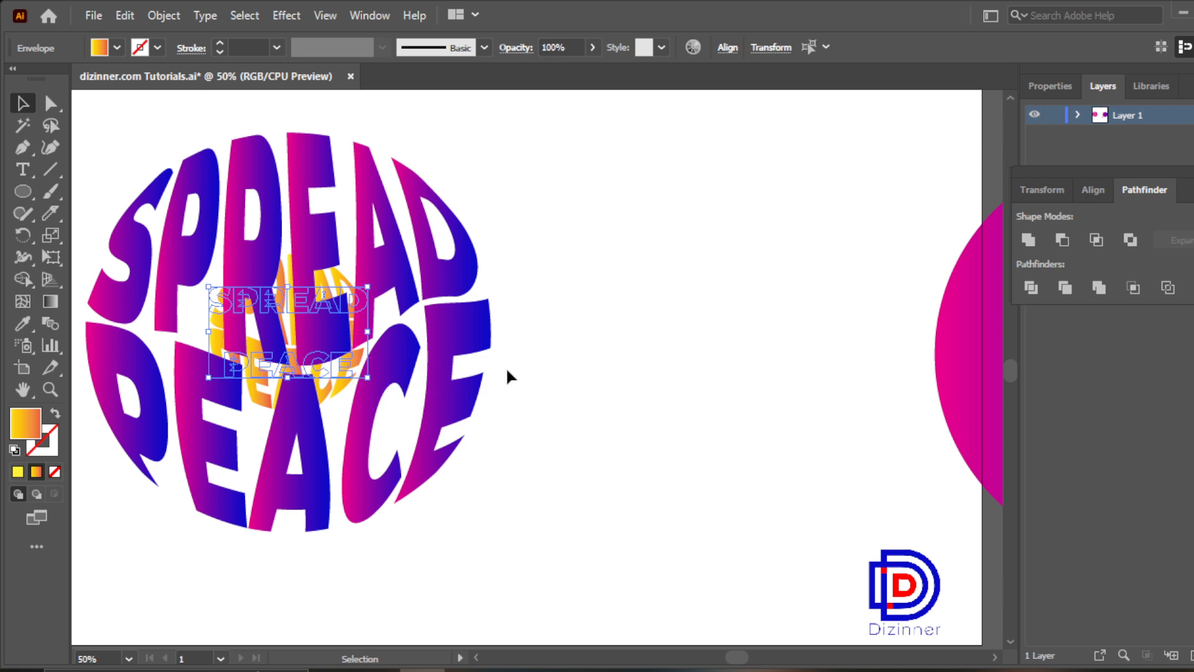
{"action": "key", "text": "a"}
{"action": "key", "text": "v"}
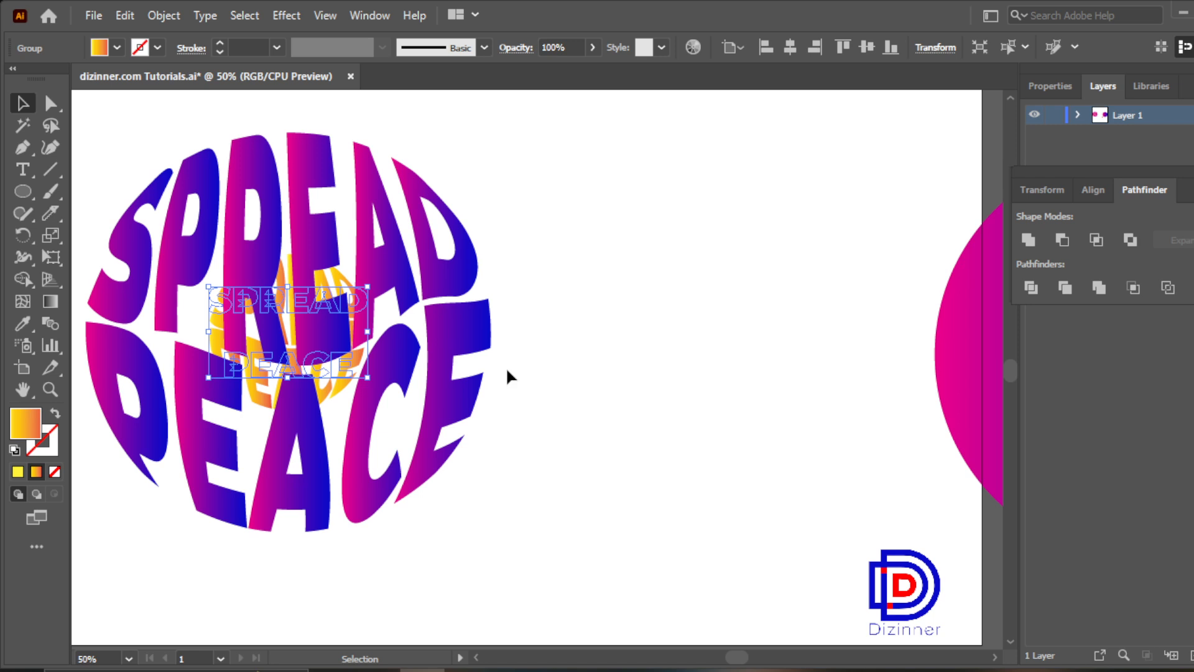
{"action": "left_click", "coordinate": [531, 367]}
Step: With both lettering groups selected, set the Blend Options spacing to 30 Specified Steps
{"action": "left_click_drag", "start_coordinate": [539, 208], "coordinate": [236, 517]}
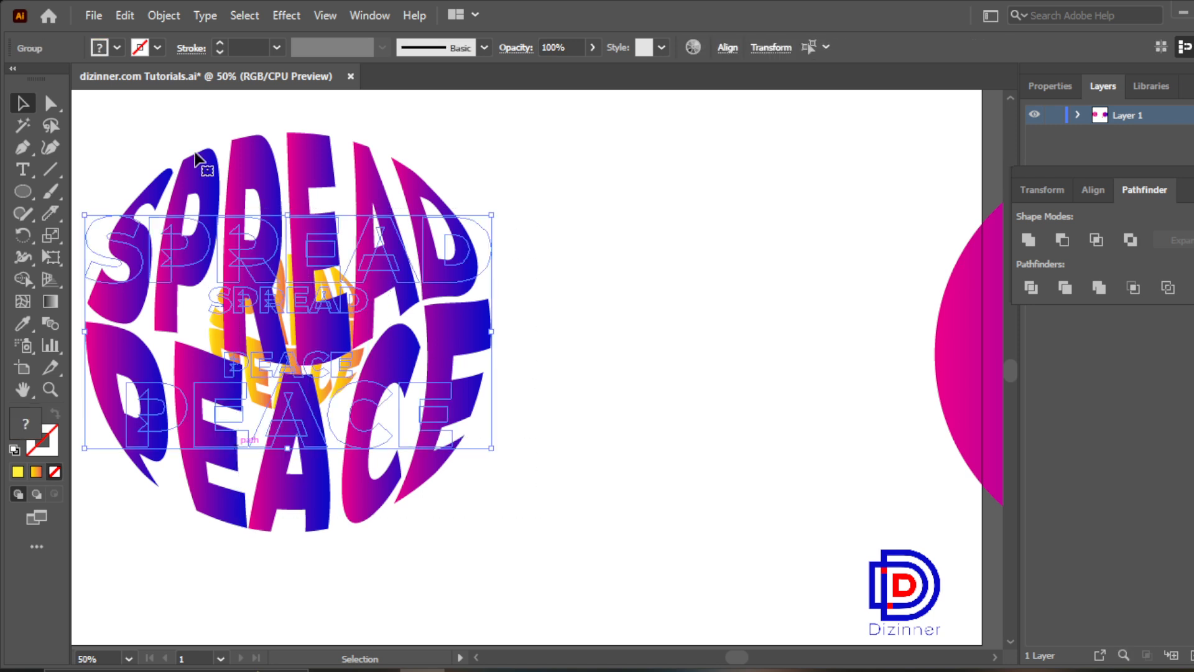
{"action": "left_click", "coordinate": [164, 15]}
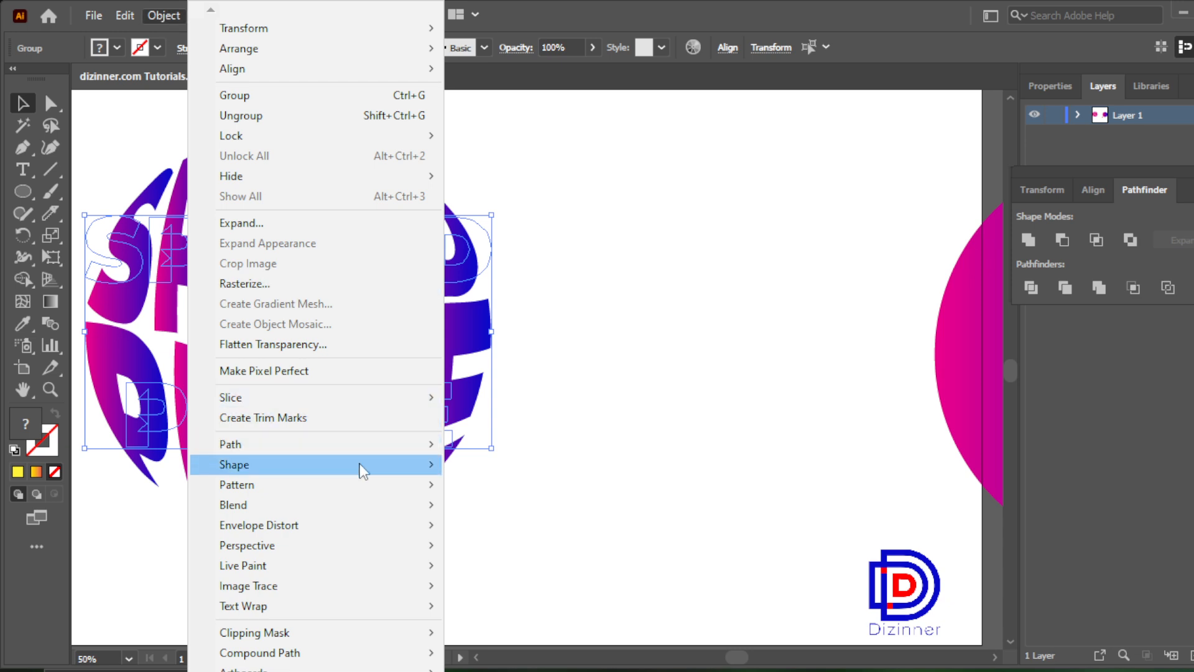
{"action": "mouse_move", "coordinate": [396, 508]}
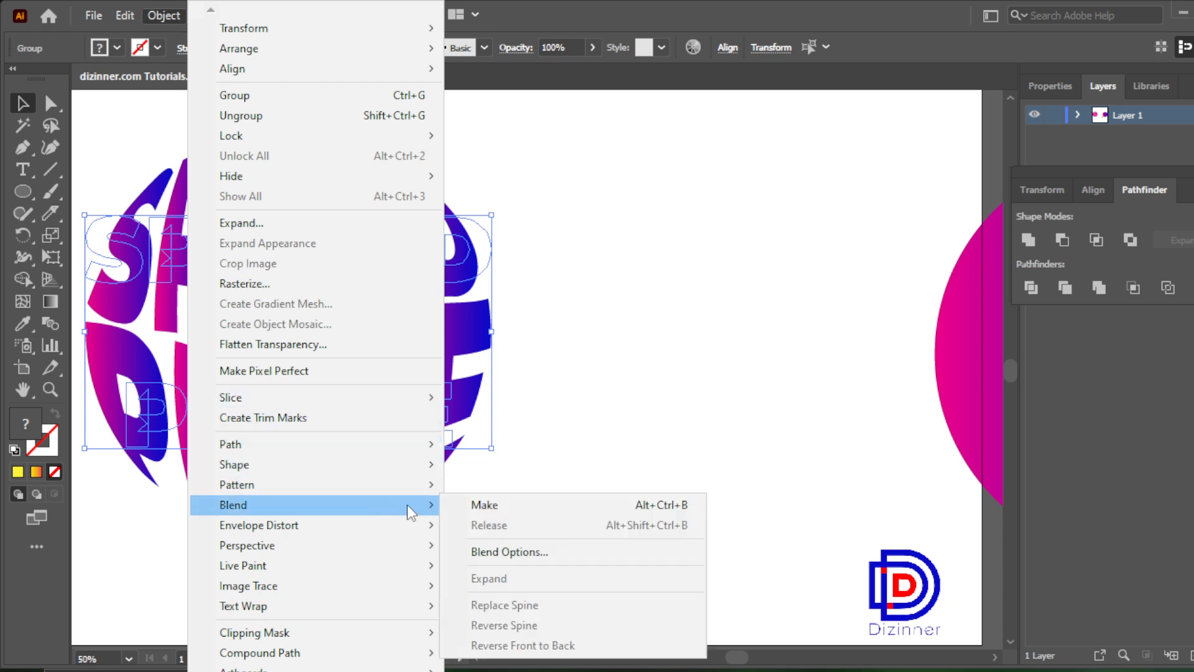
{"action": "left_click", "coordinate": [518, 554]}
{"action": "key", "text": "Tab"}
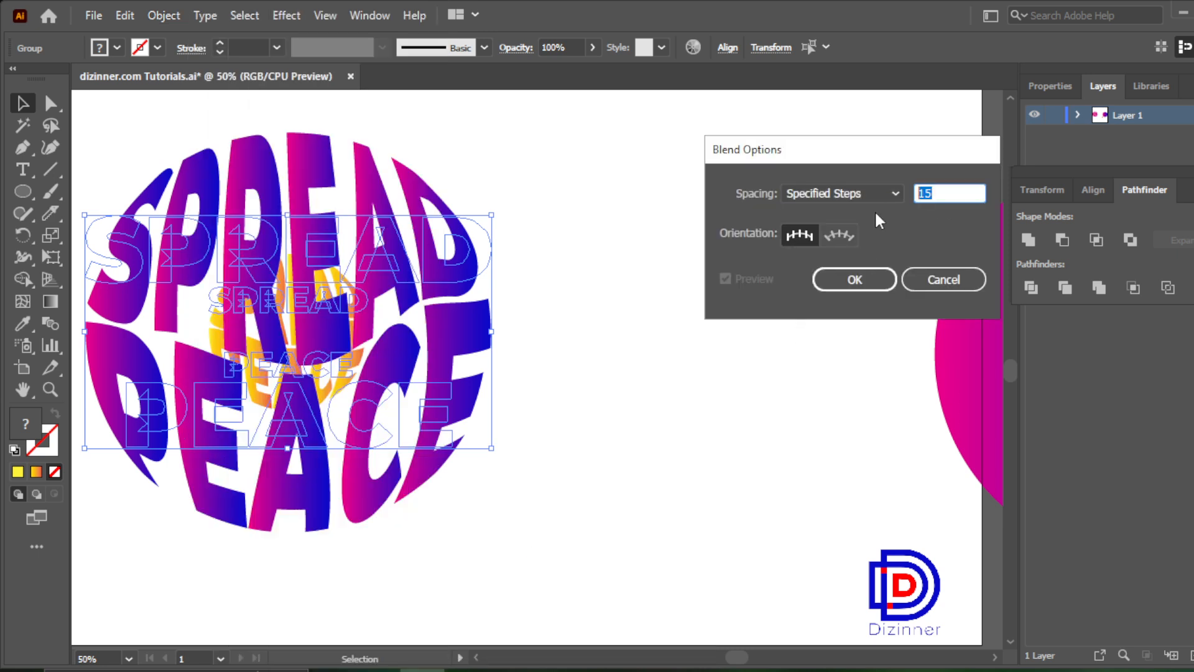
{"action": "type", "text": "30"}
{"action": "left_click", "coordinate": [854, 279]}
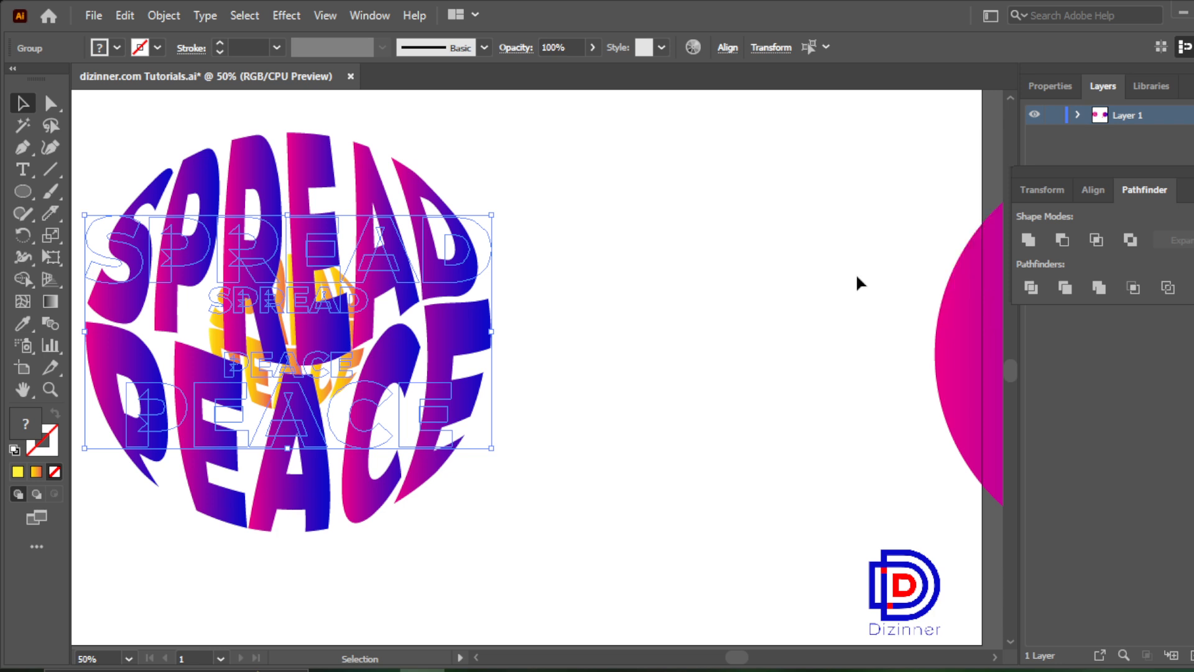
Step: Blend the large pink-to-blue group with the small yellow-orange group, and undo the blend
{"action": "left_click_drag", "start_coordinate": [537, 128], "coordinate": [252, 555]}
{"action": "left_click", "coordinate": [163, 15]}
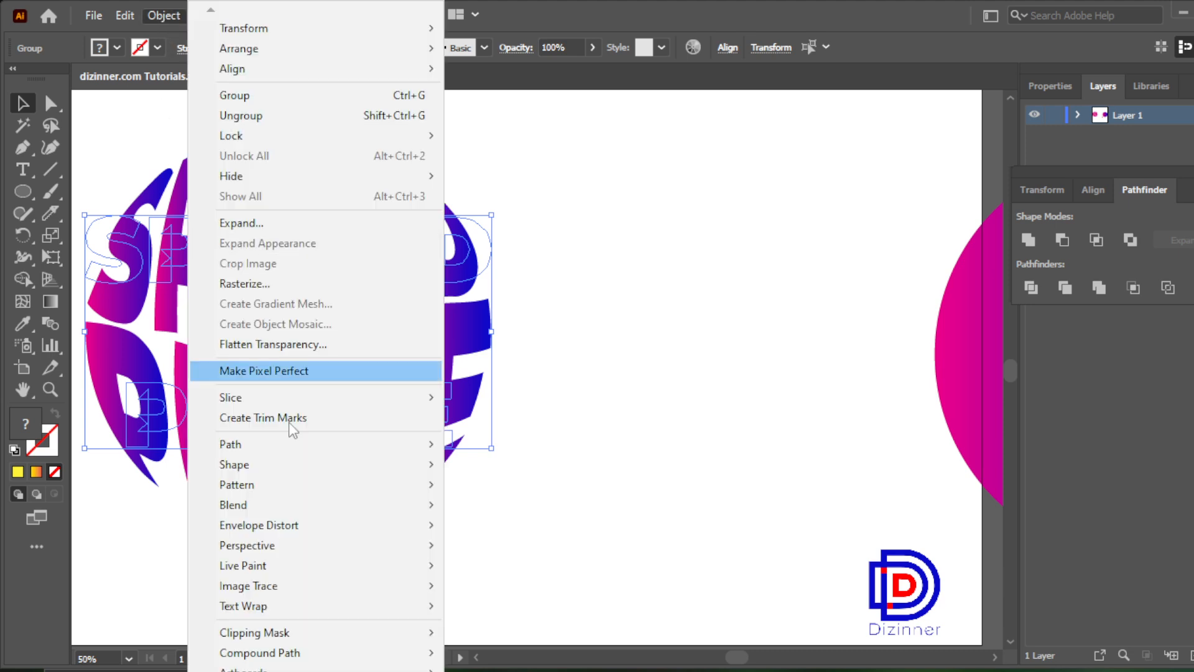
{"action": "mouse_move", "coordinate": [369, 491]}
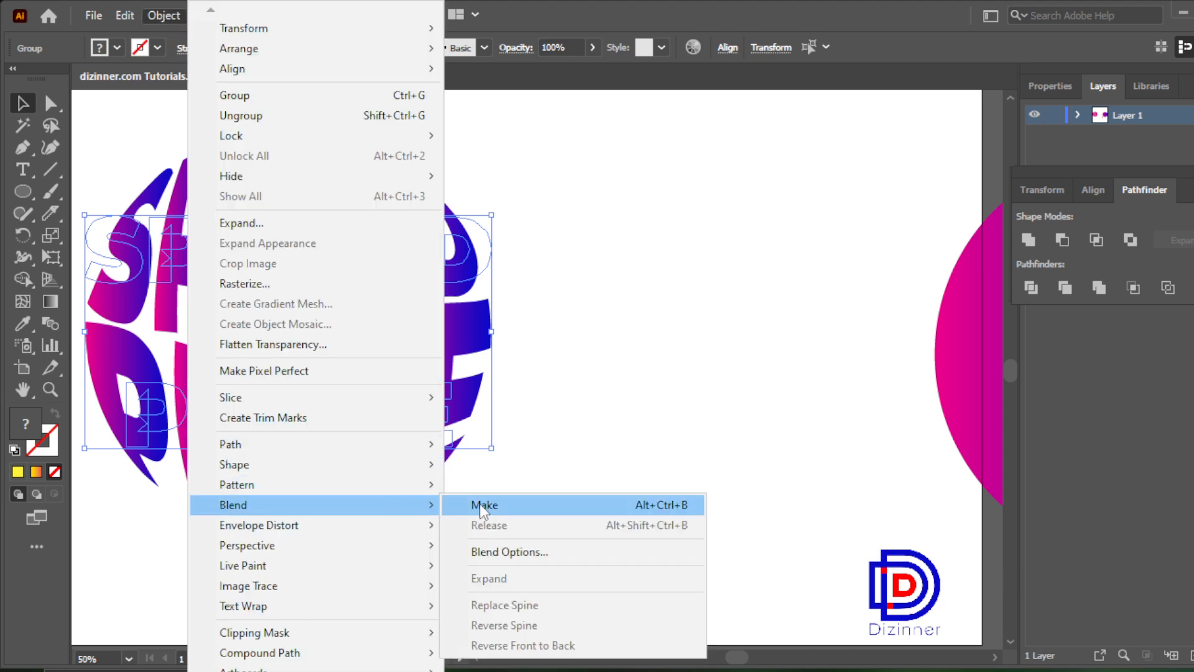
{"action": "left_click", "coordinate": [488, 506]}
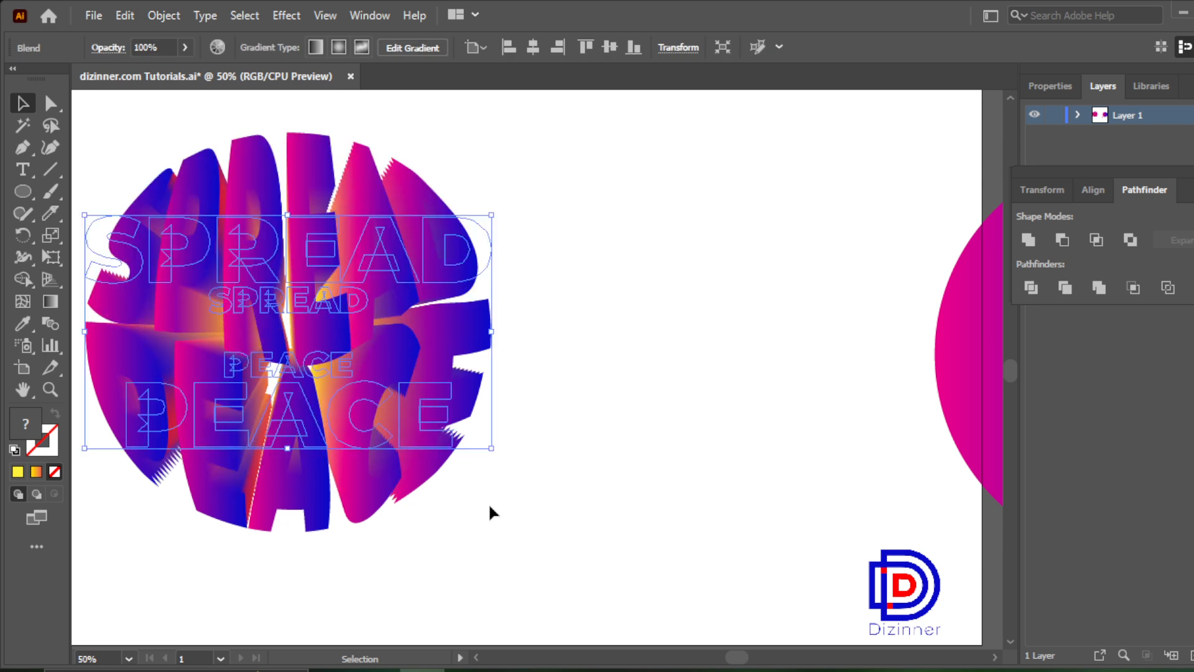
{"action": "left_click", "coordinate": [570, 504]}
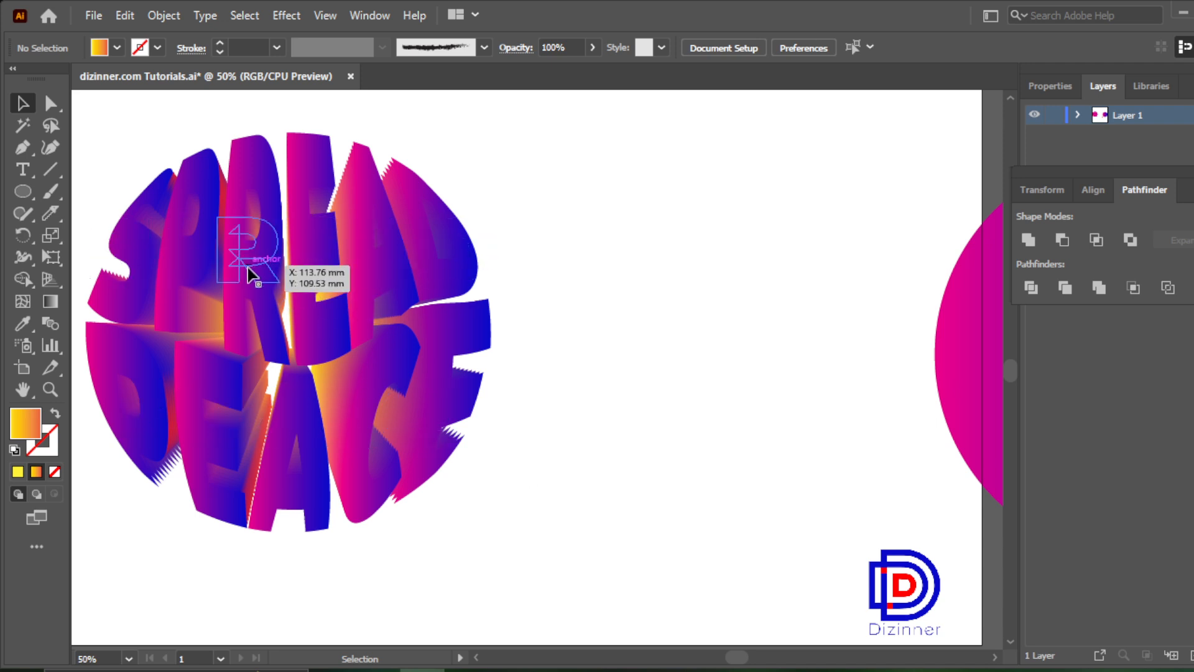
{"action": "key", "text": "ctrl+z"}
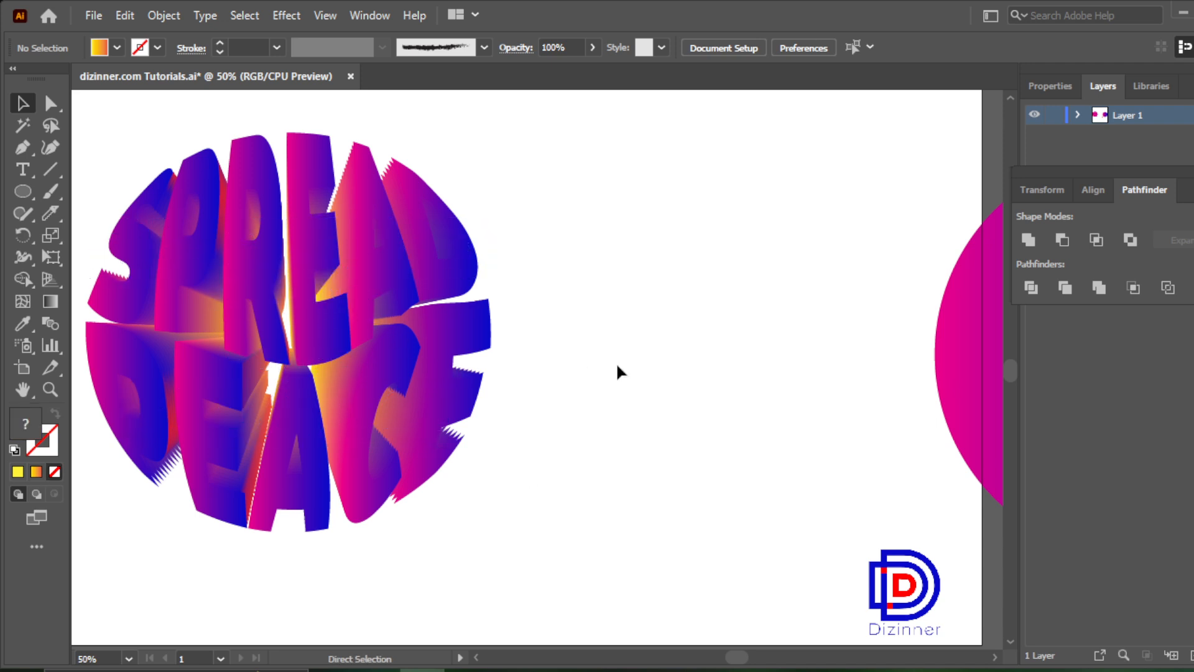
{"action": "left_click", "coordinate": [558, 251]}
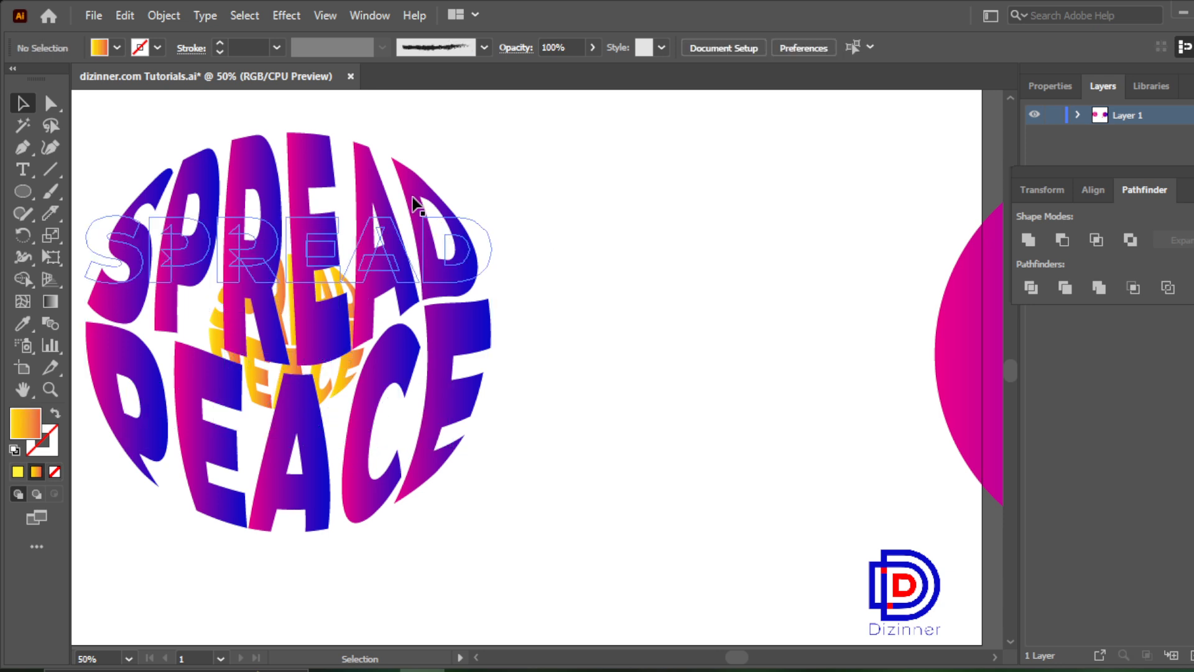
Step: Duplicate the large pink-to-blue SPREAD PEACE group into the empty area between the original and the spare circle
{"action": "left_click", "coordinate": [366, 225]}
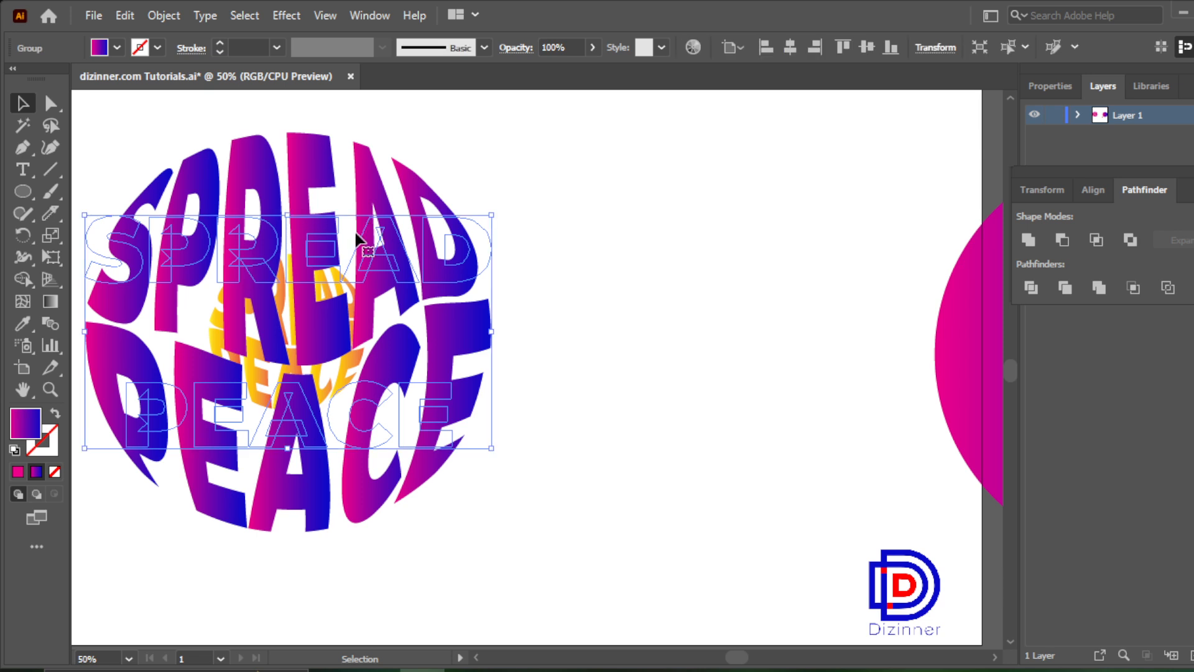
{"action": "left_click_drag", "start_coordinate": [360, 227], "coordinate": [565, 229]}
{"action": "left_click_drag", "start_coordinate": [451, 346], "coordinate": [877, 335]}
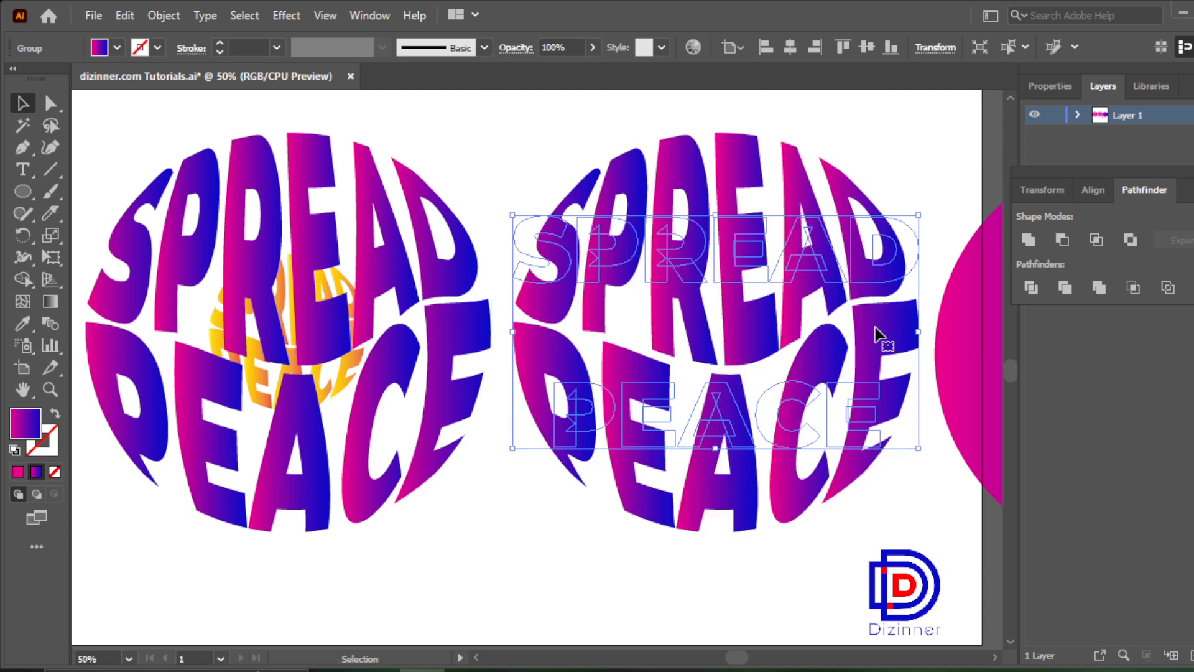
Step: Fill the duplicated SPREAD PEACE group with solid yellow
{"action": "left_click", "coordinate": [117, 46]}
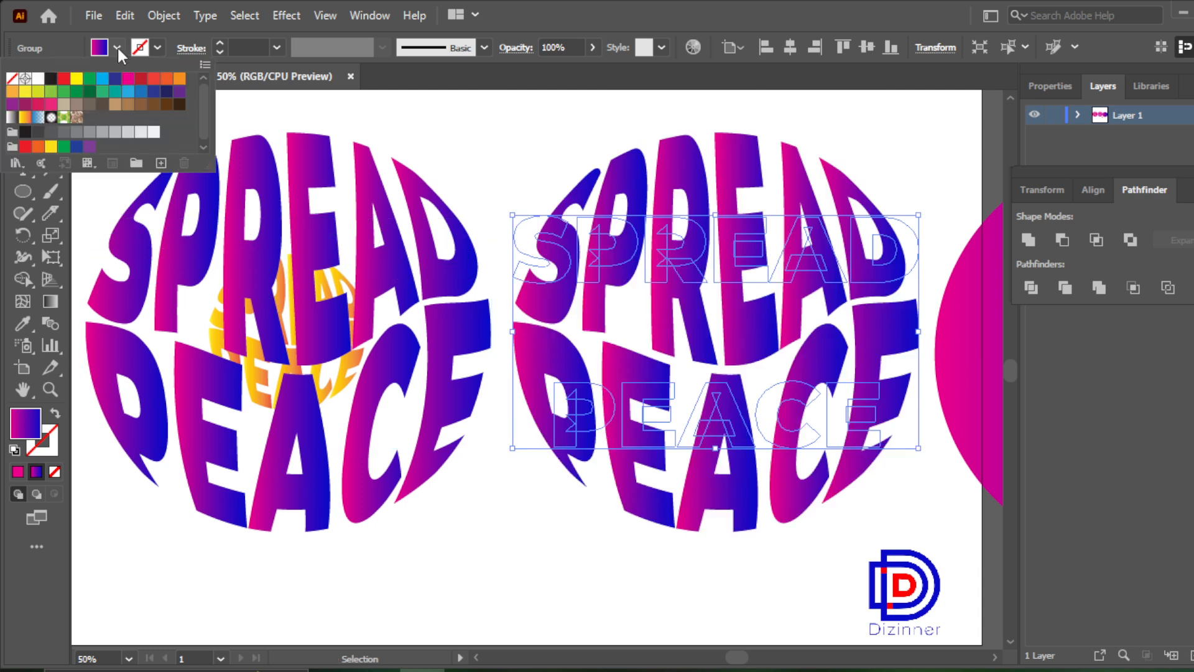
{"action": "left_click", "coordinate": [77, 78]}
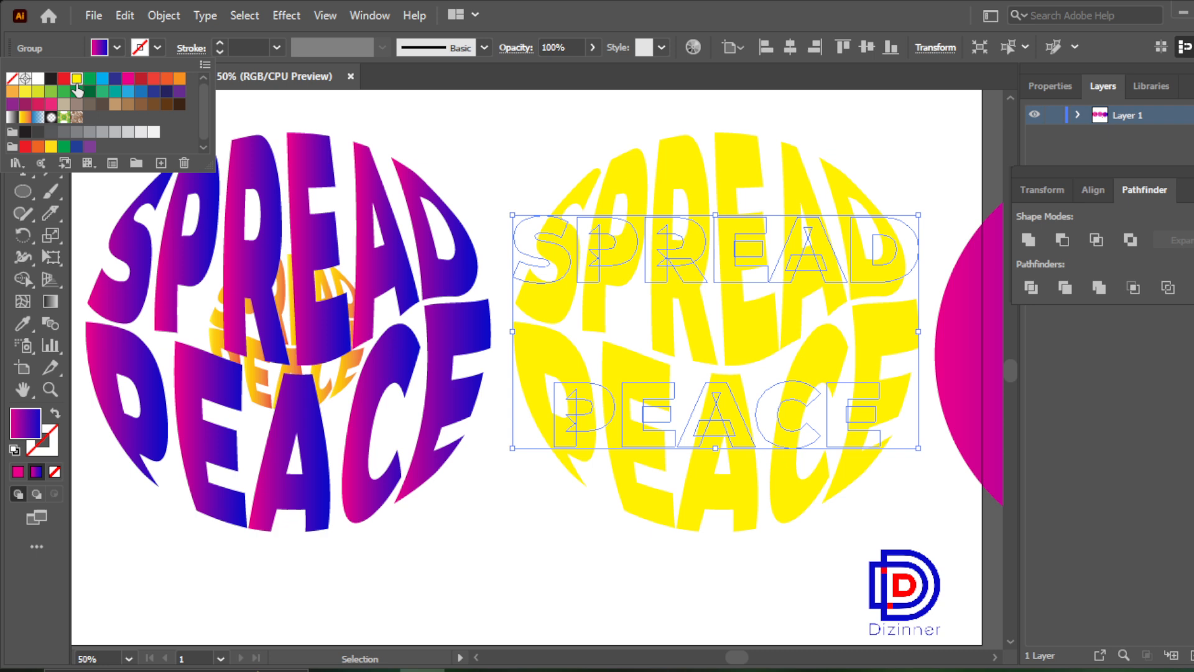
{"action": "left_click", "coordinate": [408, 158]}
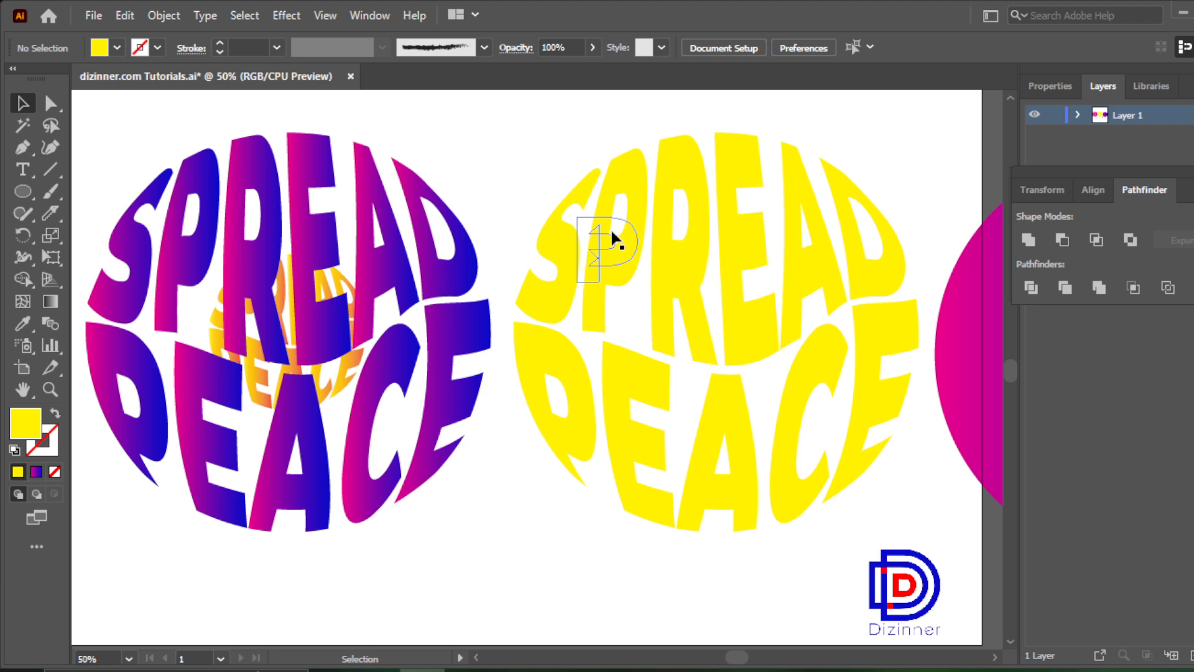
Step: Swap the fill and stroke of the duplicated SPREAD PEACE group, giving it a yellow outline with no fill
{"action": "left_click", "coordinate": [615, 182]}
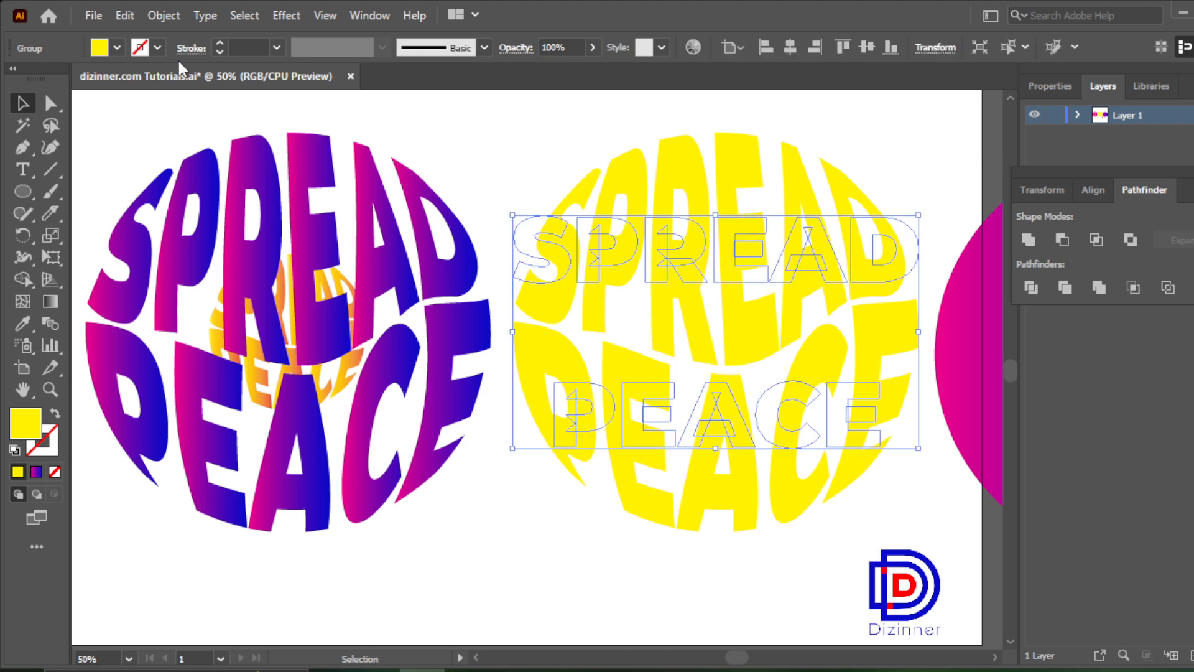
{"action": "left_click", "coordinate": [55, 414]}
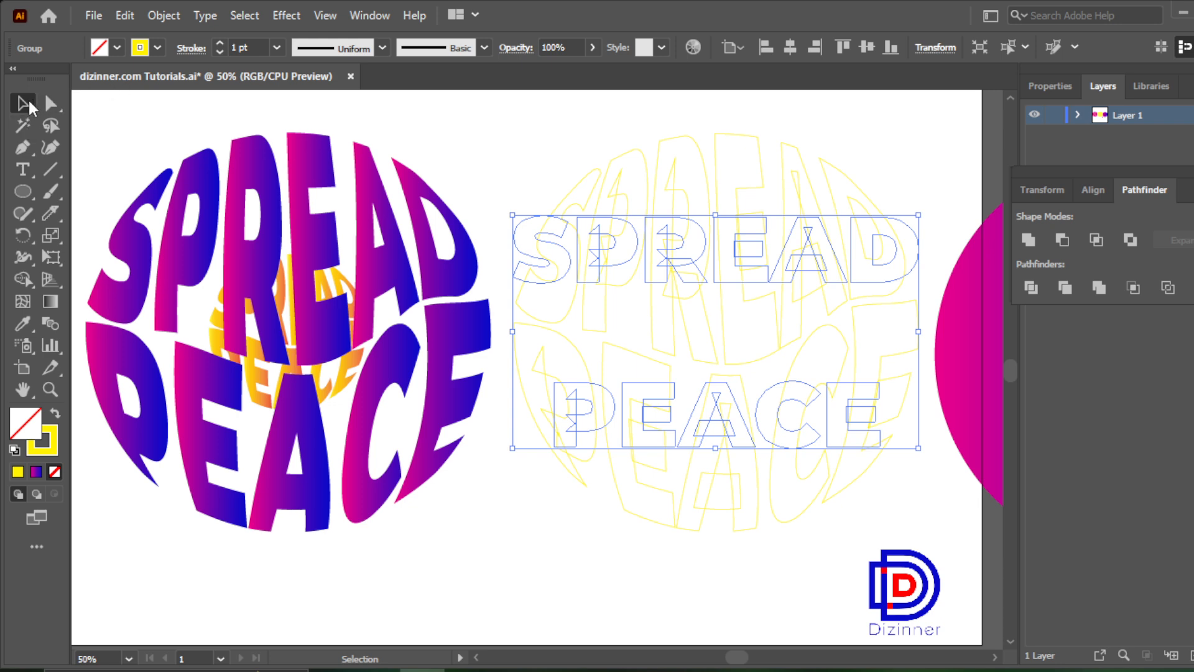
{"action": "left_click", "coordinate": [158, 50]}
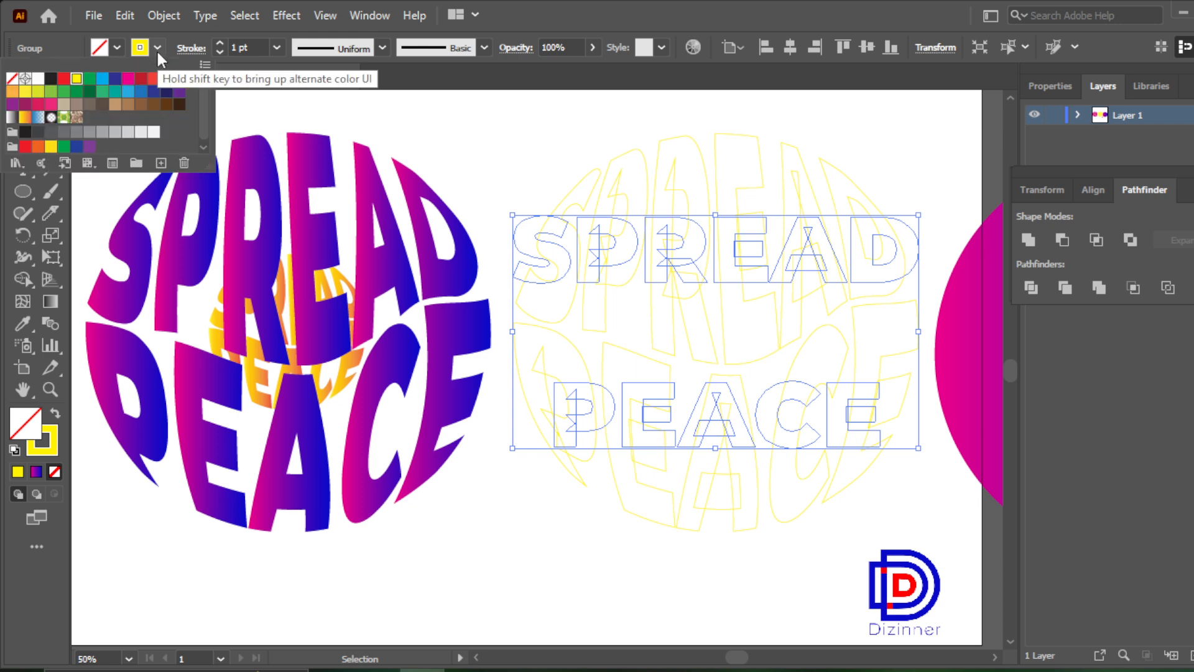
{"action": "left_click", "coordinate": [158, 50]}
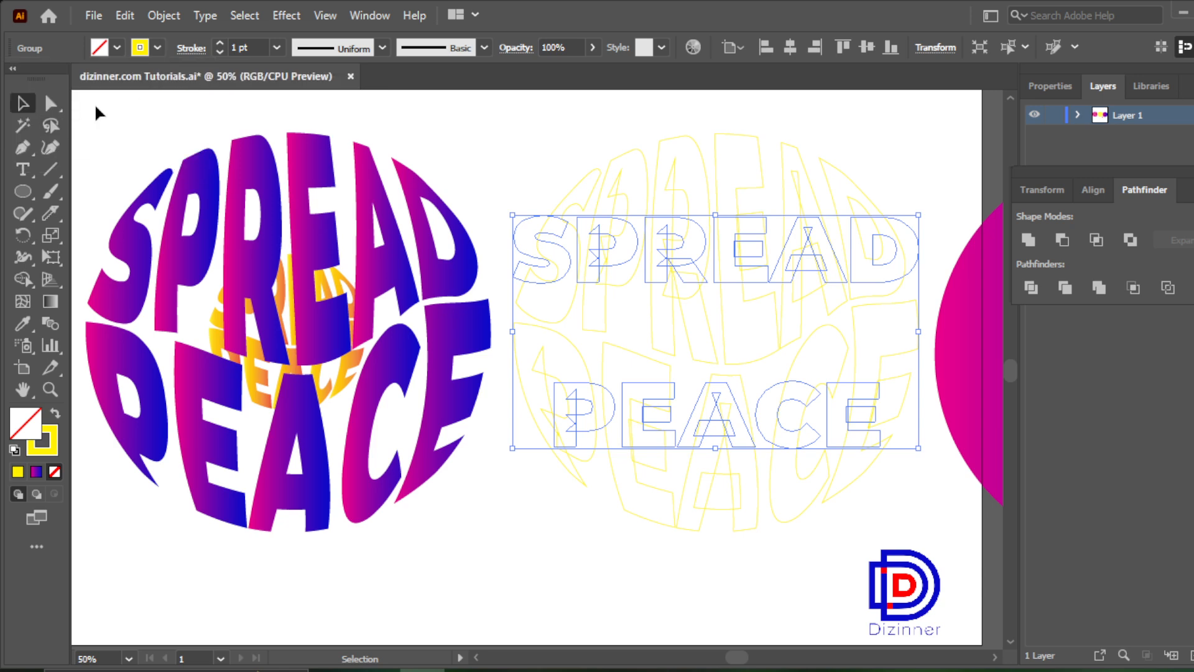
Step: Blend the large pink-to-blue SPREAD PEACE group with the small yellow-orange group inside it
{"action": "left_click_drag", "start_coordinate": [102, 109], "coordinate": [433, 540]}
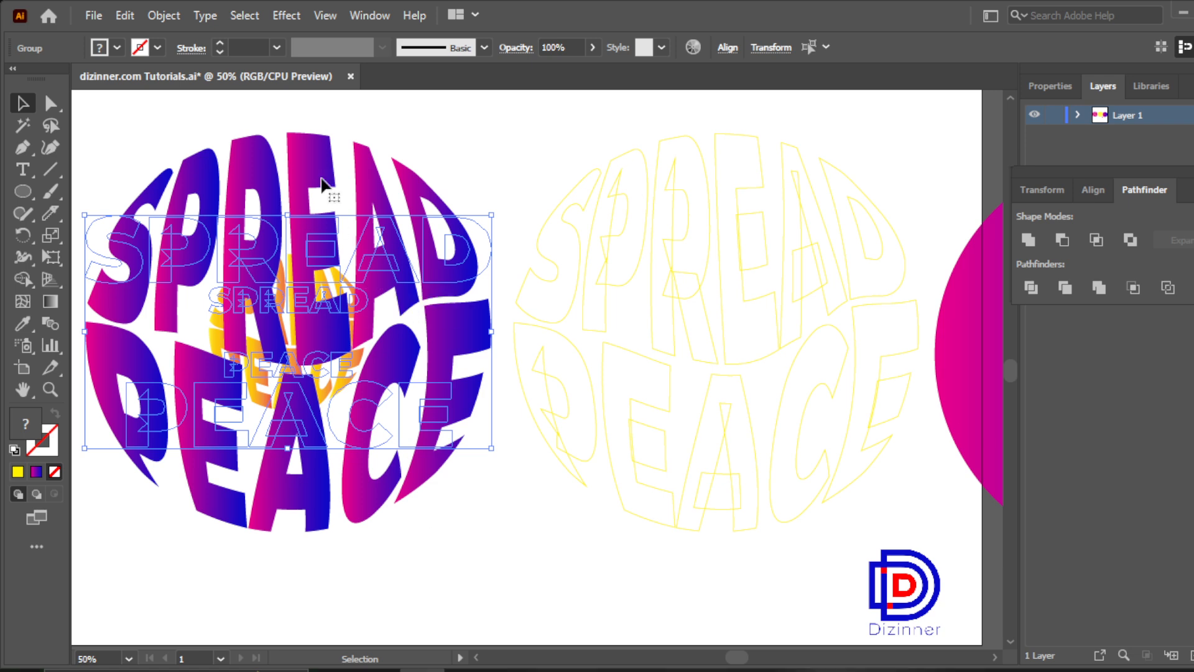
{"action": "left_click", "coordinate": [165, 15]}
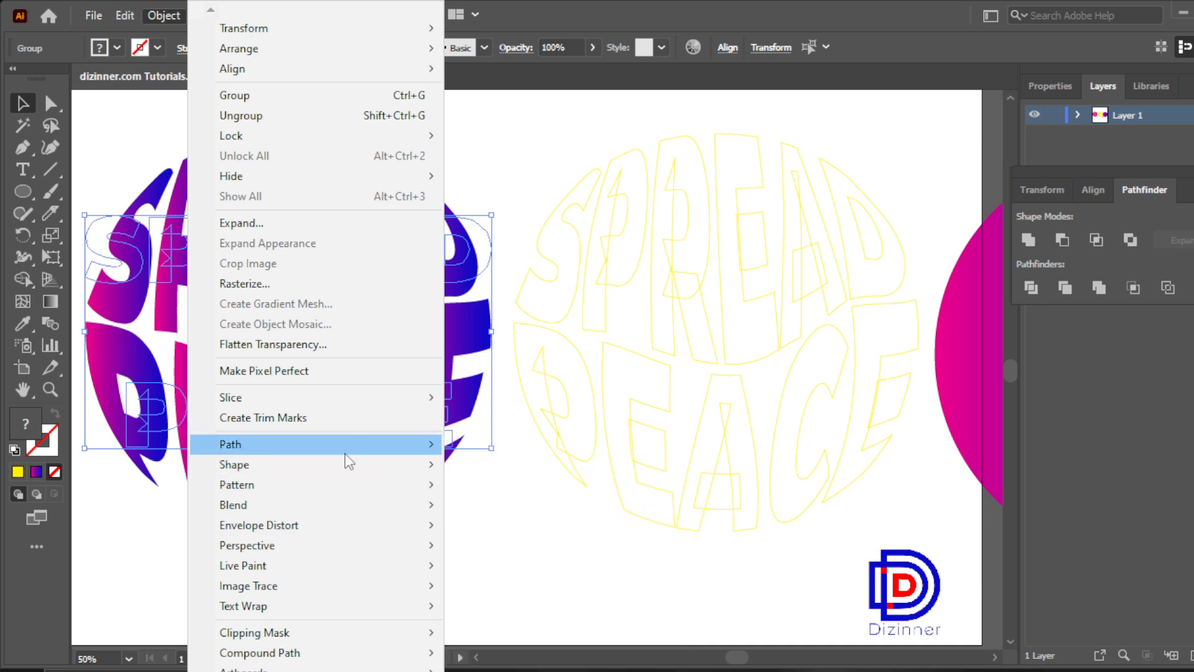
{"action": "left_click", "coordinate": [472, 505]}
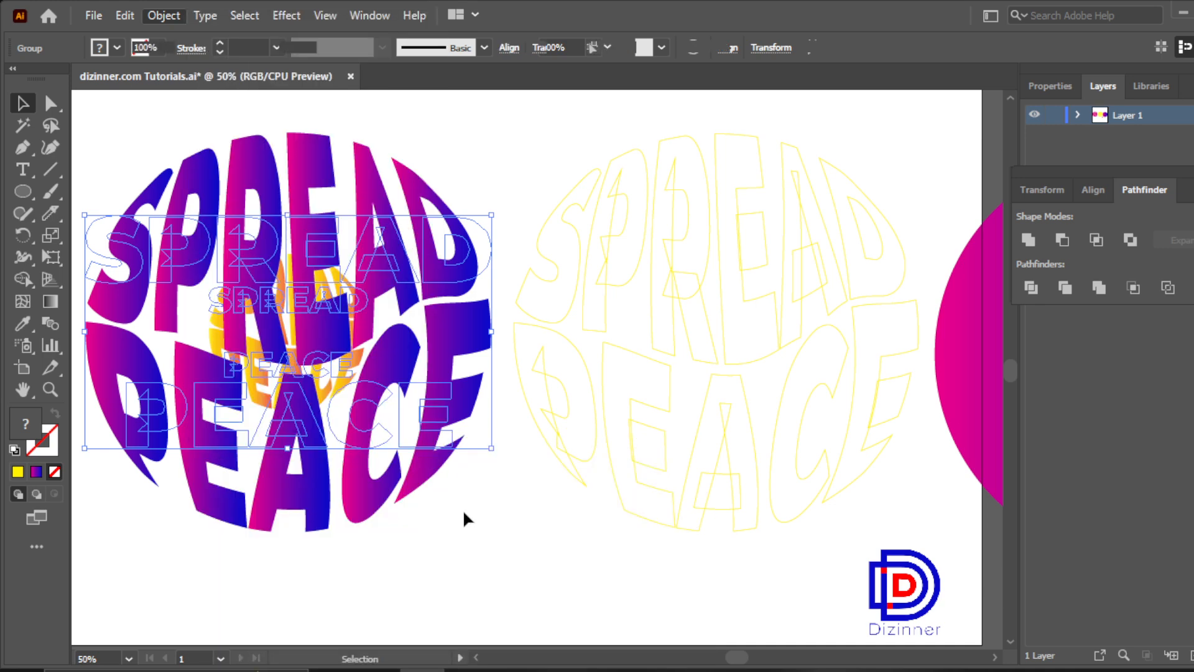
{"action": "left_click", "coordinate": [470, 564]}
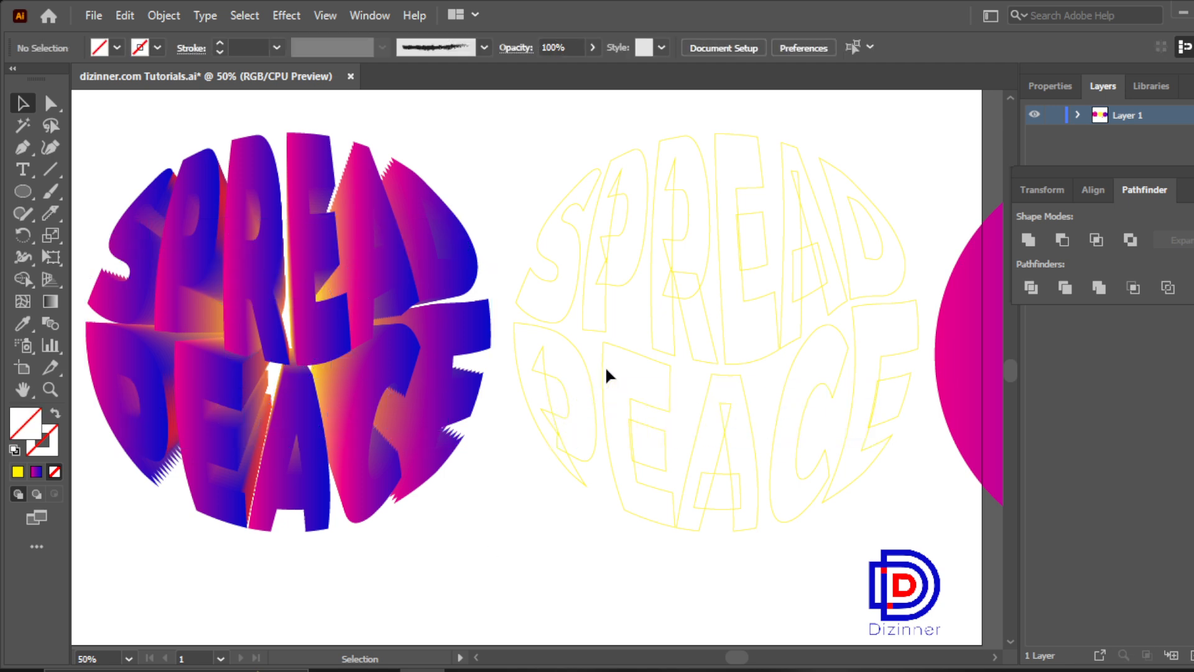
Step: Move the yellow-outlined SPREAD PEACE duplicate over the blended lettering and nudge it left until its outlines match the front letters
{"action": "left_click", "coordinate": [622, 409]}
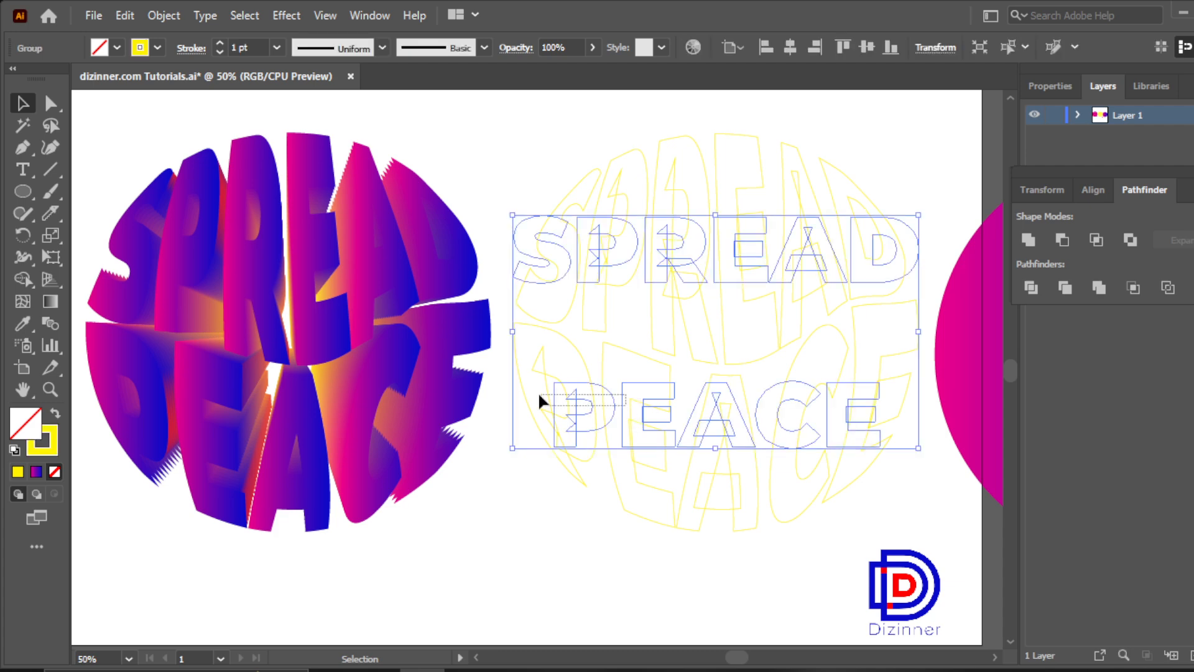
{"action": "left_click_drag", "start_coordinate": [522, 395], "coordinate": [625, 395]}
{"action": "left_click_drag", "start_coordinate": [718, 378], "coordinate": [323, 357]}
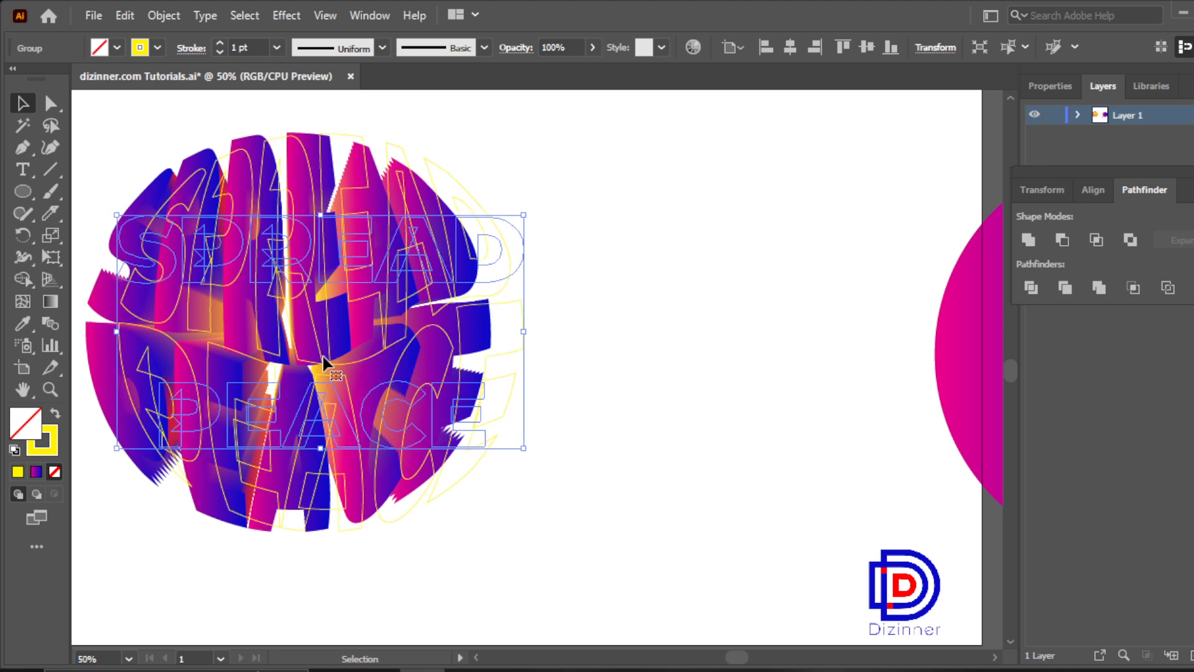
{"action": "key", "text": "Left"}
{"action": "key", "text": "Left"}
{"action": "key", "text": "Left"}
{"action": "key", "text": "Left"}
{"action": "key", "text": "Left"}
{"action": "key", "text": "Left"}
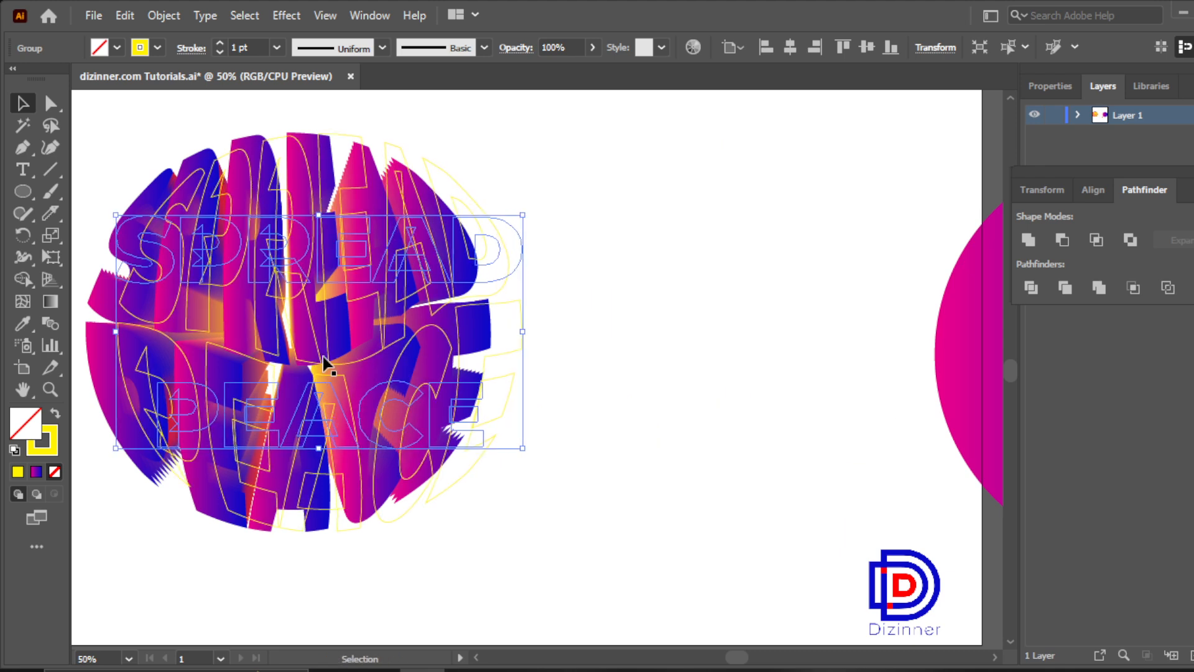
{"action": "key", "text": "Left"}
{"action": "key", "text": "Left"}
{"action": "key", "text": "Left"}
{"action": "key", "text": "Left"}
{"action": "key", "text": "Left"}
{"action": "key", "text": "Left"}
{"action": "key", "text": "Left"}
{"action": "key", "text": "Left"}
{"action": "key", "text": "Left"}
{"action": "key", "text": "Left"}
{"action": "key", "text": "Left"}
{"action": "key", "text": "Left"}
{"action": "key", "text": "Left"}
{"action": "key", "text": "Left"}
{"action": "key", "text": "Left"}
{"action": "key", "text": "Left"}
{"action": "key", "text": "Left"}
{"action": "key", "text": "Left"}
{"action": "key", "text": "Left"}
{"action": "key", "text": "Left"}
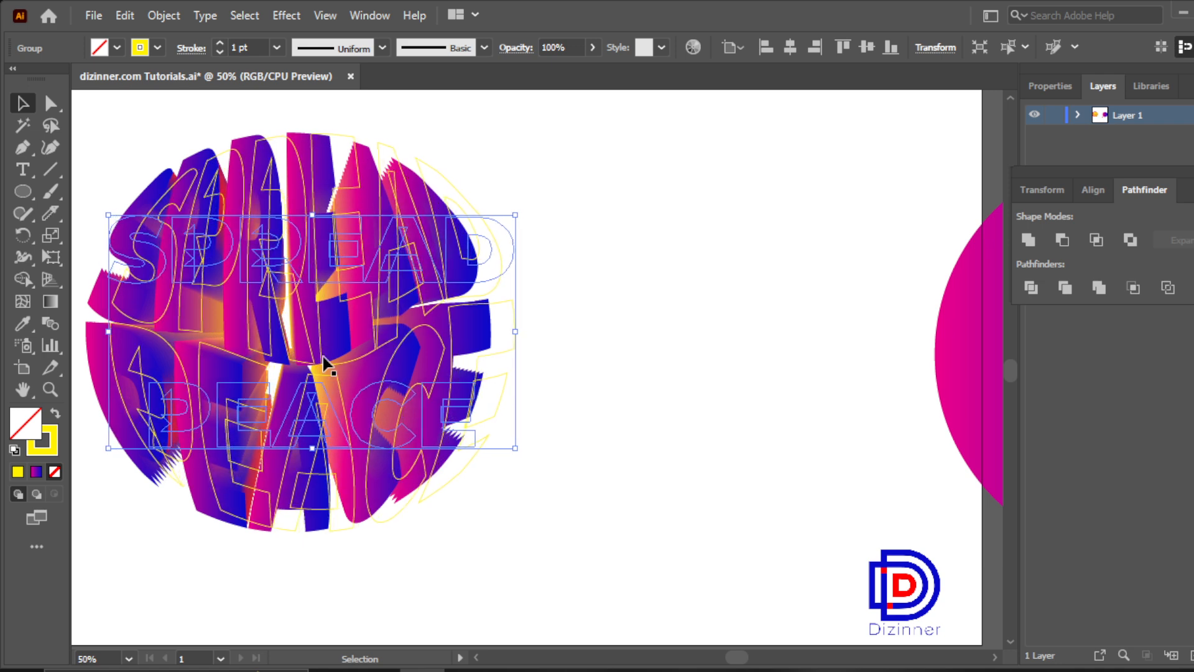
{"action": "key", "text": "Left"}
{"action": "key", "text": "Left"}
{"action": "key", "text": "Left"}
{"action": "key", "text": "Left"}
{"action": "key", "text": "Left"}
{"action": "key", "text": "Left"}
{"action": "key", "text": "Left"}
{"action": "key", "text": "Left"}
{"action": "key", "text": "Left"}
{"action": "key", "text": "Left"}
{"action": "key", "text": "Left"}
{"action": "key", "text": "Left"}
{"action": "key", "text": "Left"}
{"action": "key", "text": "Left"}
{"action": "key", "text": "Left"}
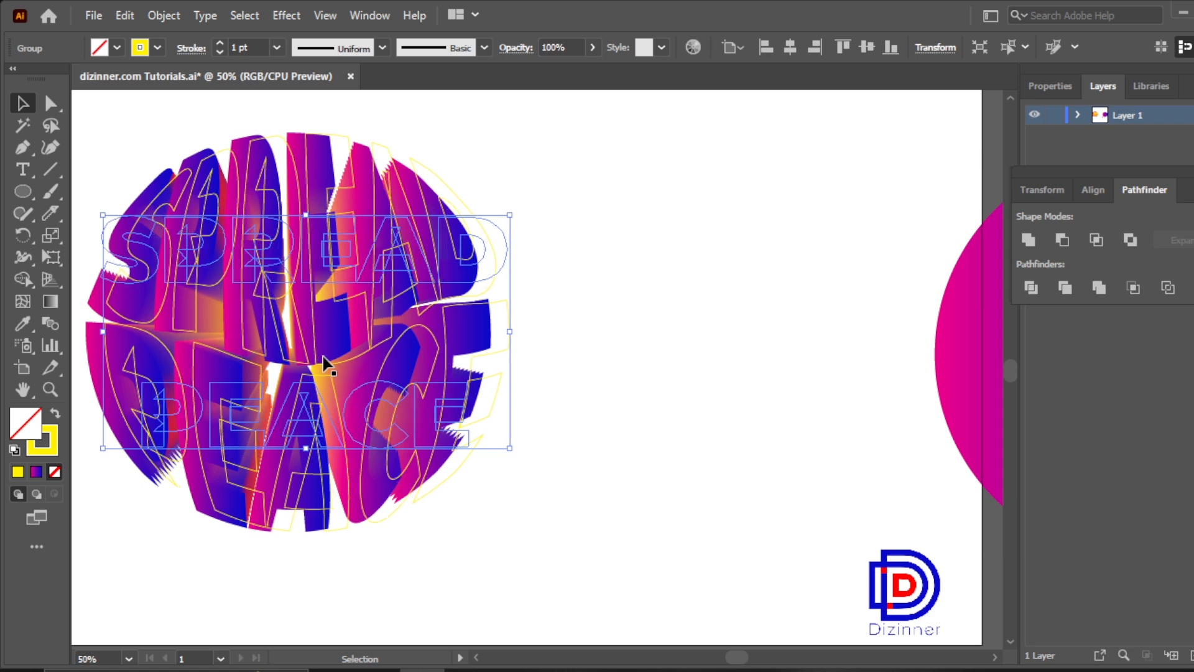
{"action": "key", "text": "Left"}
{"action": "key", "text": "Left"}
{"action": "key", "text": "Left"}
{"action": "key", "text": "Left"}
{"action": "key", "text": "Left"}
{"action": "key", "text": "Left"}
{"action": "key", "text": "Left"}
{"action": "key", "text": "Left"}
{"action": "key", "text": "Left"}
{"action": "key", "text": "Left"}
{"action": "key", "text": "Left"}
{"action": "key", "text": "Left"}
{"action": "key", "text": "Left"}
{"action": "key", "text": "Left"}
{"action": "key", "text": "Left"}
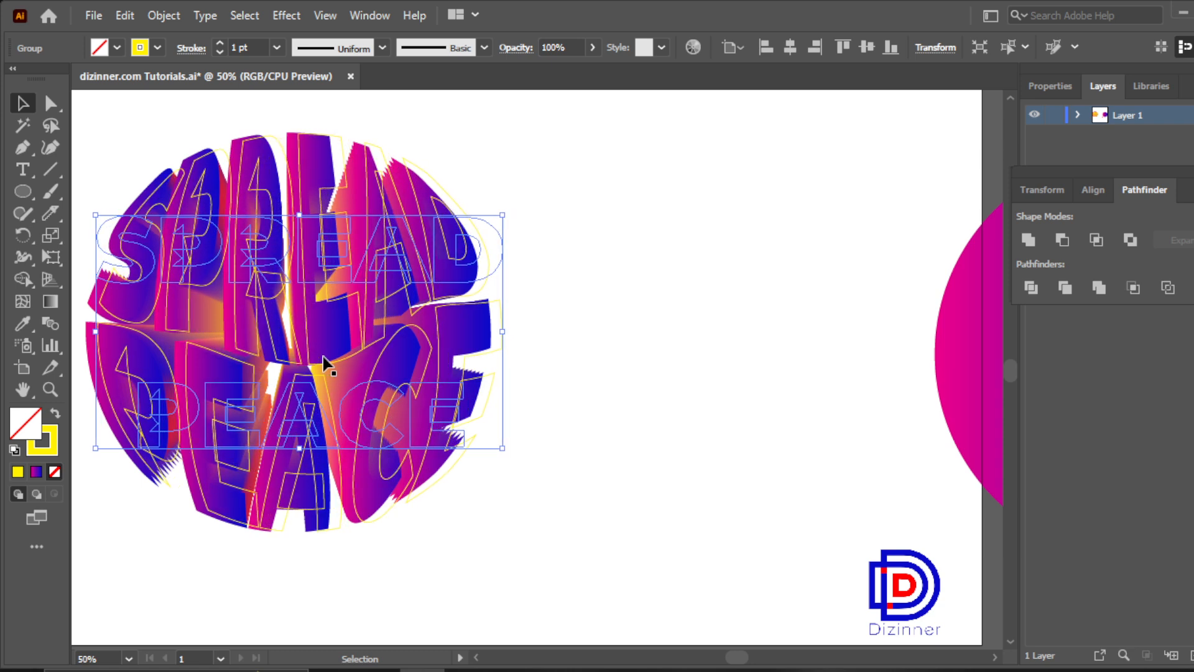
{"action": "key", "text": "Left"}
{"action": "key", "text": "Left"}
{"action": "key", "text": "Left"}
{"action": "key", "text": "Left"}
{"action": "key", "text": "Left"}
{"action": "key", "text": "Left"}
{"action": "key", "text": "Left"}
{"action": "key", "text": "Left"}
{"action": "key", "text": "Left"}
{"action": "key", "text": "Left"}
{"action": "key", "text": "Left"}
{"action": "key", "text": "Left"}
{"action": "key", "text": "Left"}
{"action": "key", "text": "Left"}
{"action": "key", "text": "Left"}
{"action": "key", "text": "Left"}
{"action": "key", "text": "Left"}
{"action": "key", "text": "Left"}
{"action": "key", "text": "Left"}
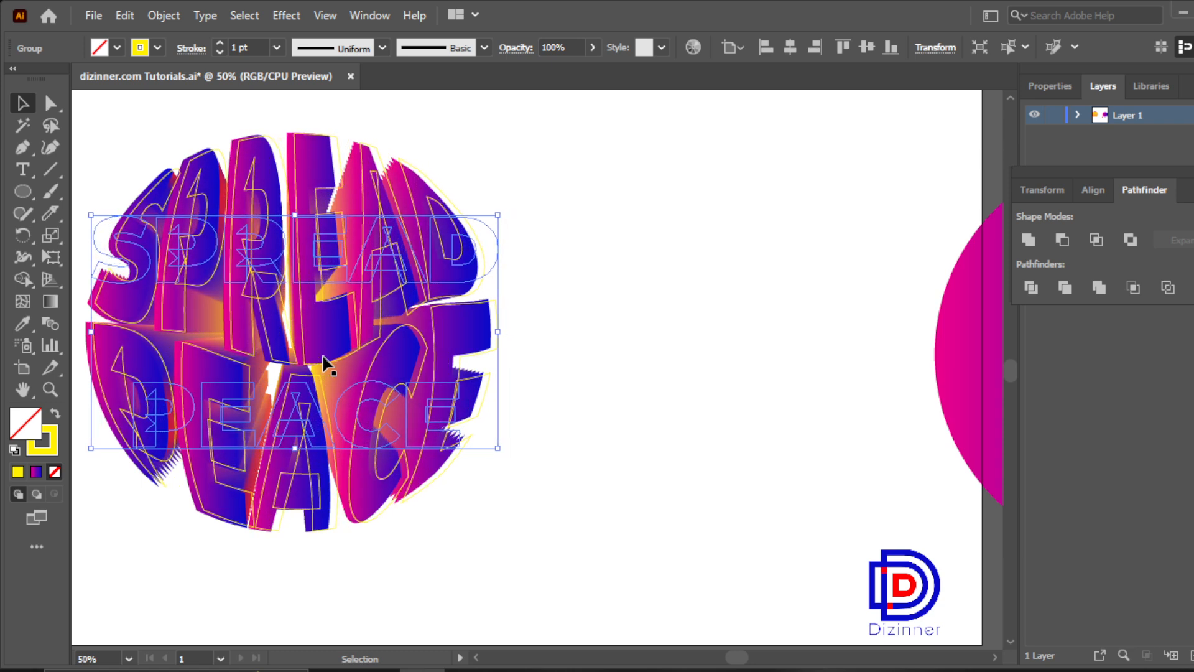
{"action": "key", "text": "Left"}
{"action": "key", "text": "Left"}
{"action": "key", "text": "Left"}
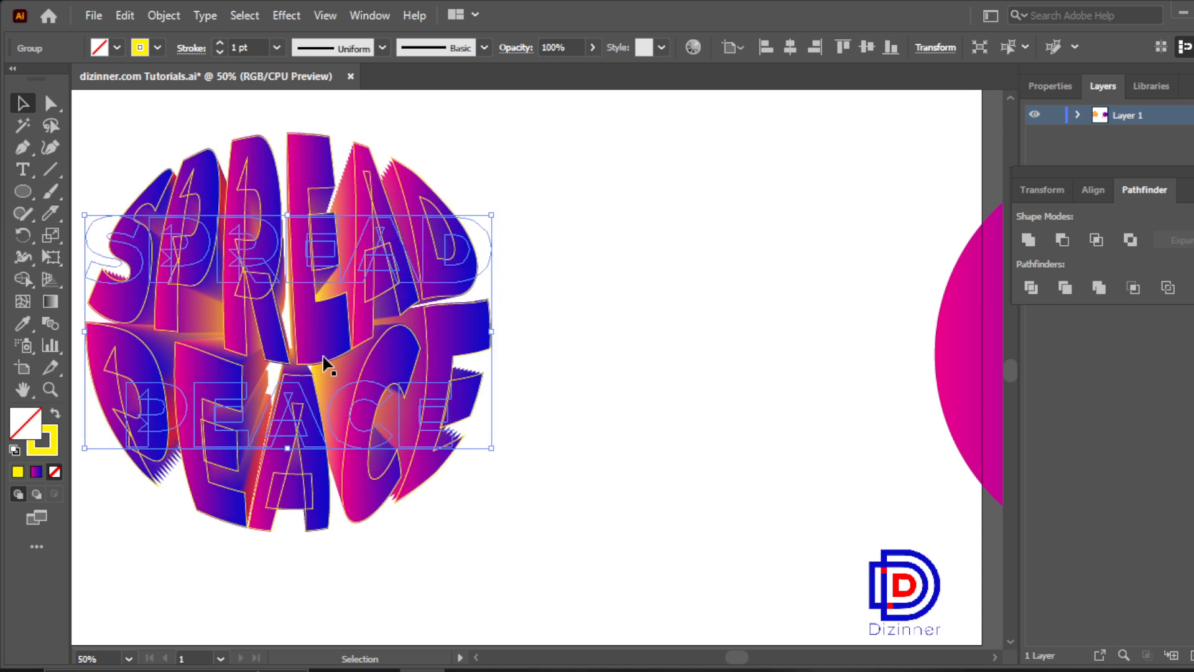
{"action": "key", "text": "Left"}
{"action": "key", "text": "Left"}
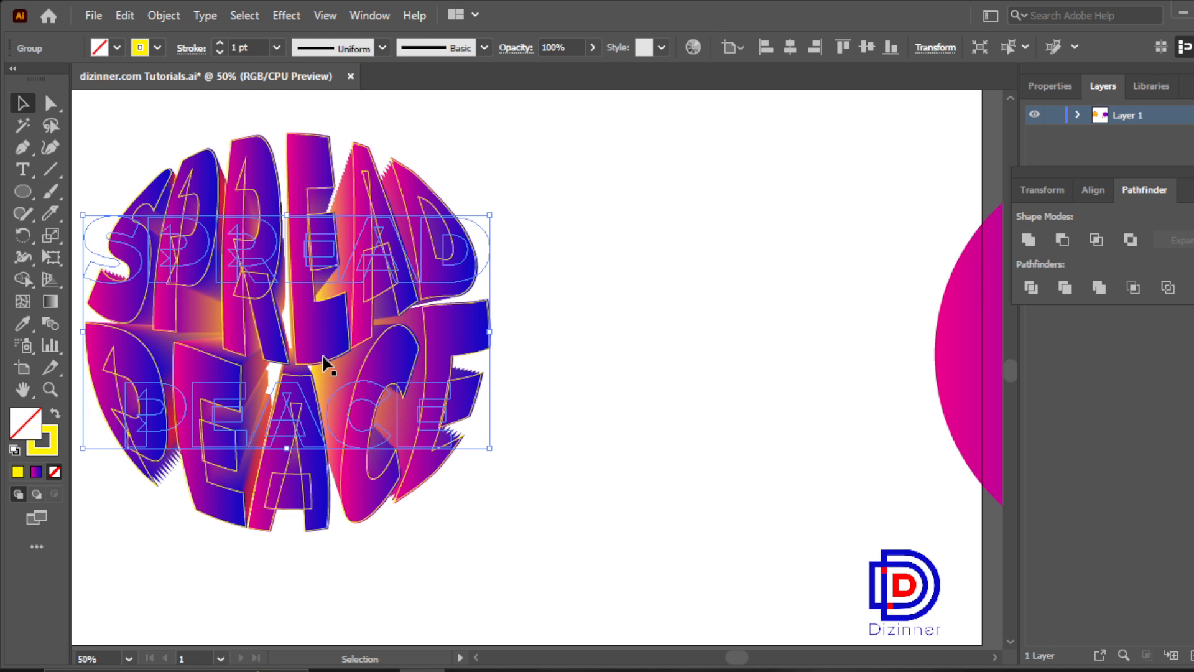
{"action": "left_click", "coordinate": [580, 322]}
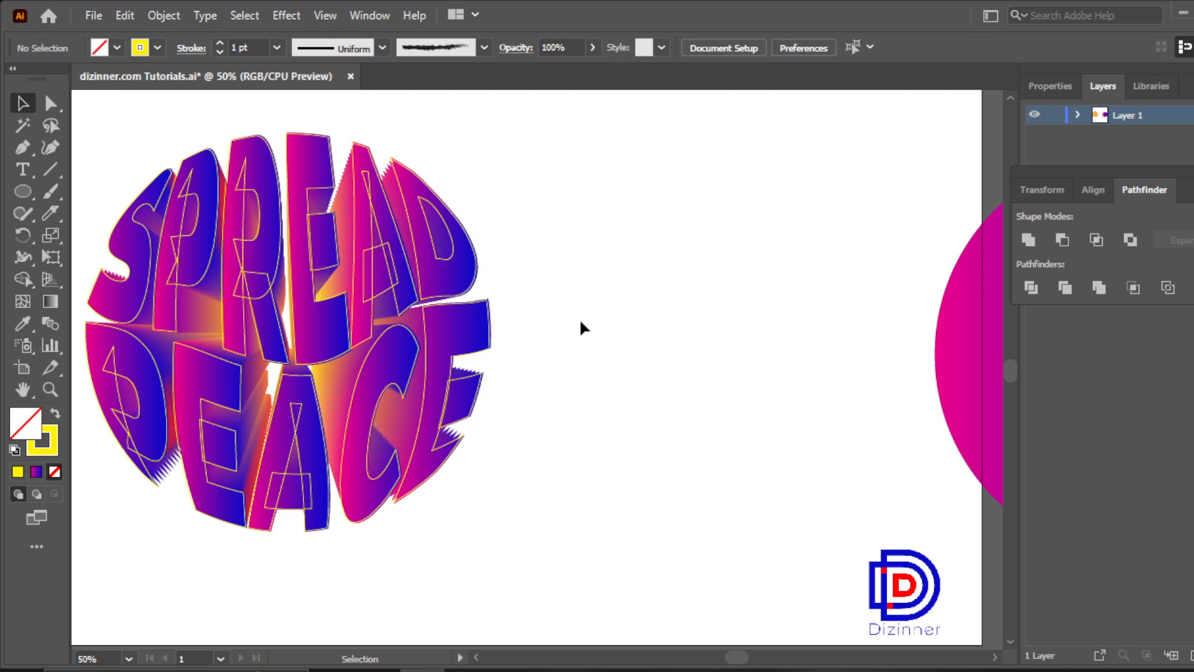
Step: Swap the fill and stroke of the overlaid SPREAD PEACE outlines, giving the front letters a solid yellow fill without stroke
{"action": "left_click", "coordinate": [426, 341]}
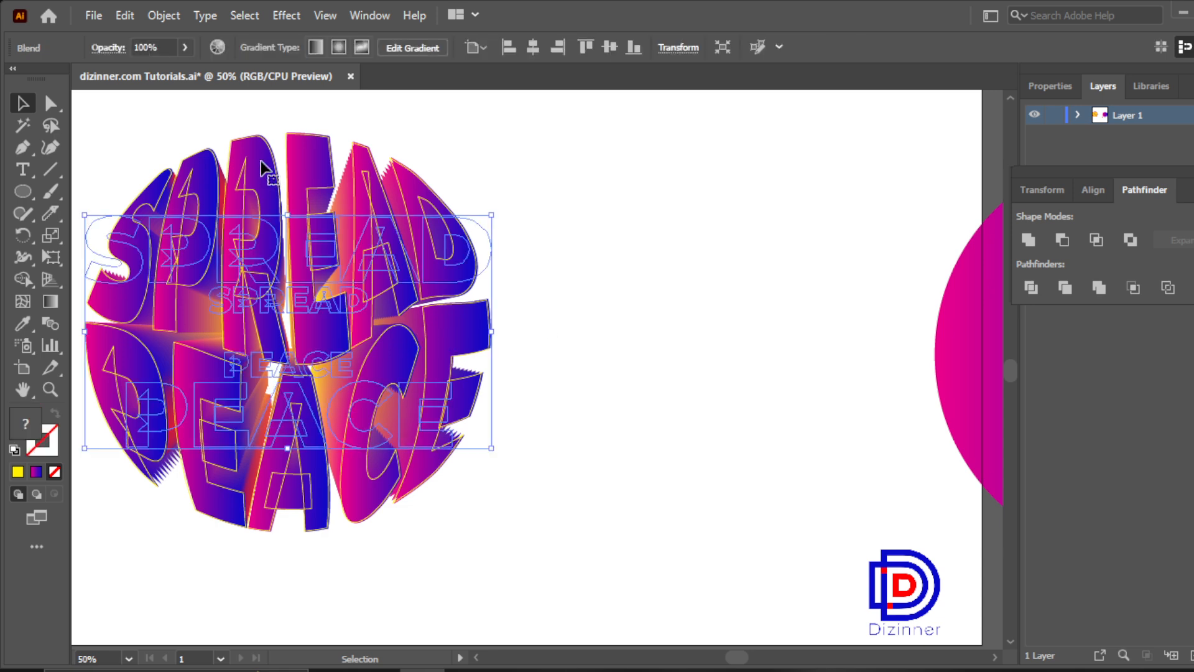
{"action": "left_click", "coordinate": [280, 505]}
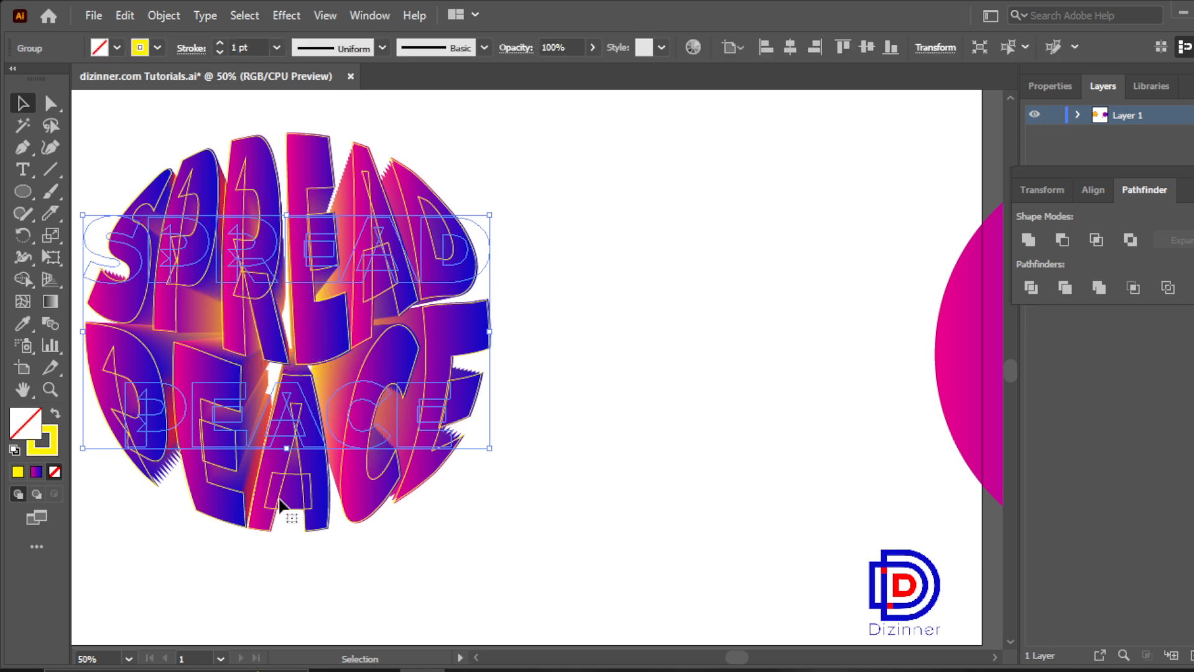
{"action": "left_click", "coordinate": [65, 416]}
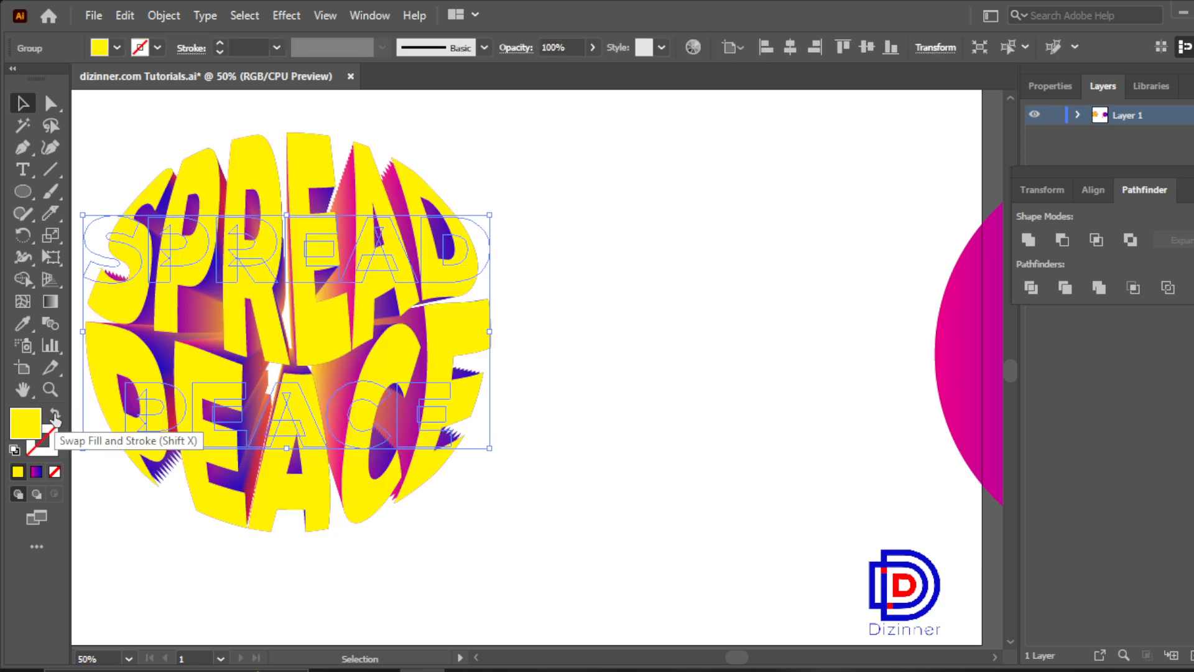
{"action": "left_click", "coordinate": [557, 515]}
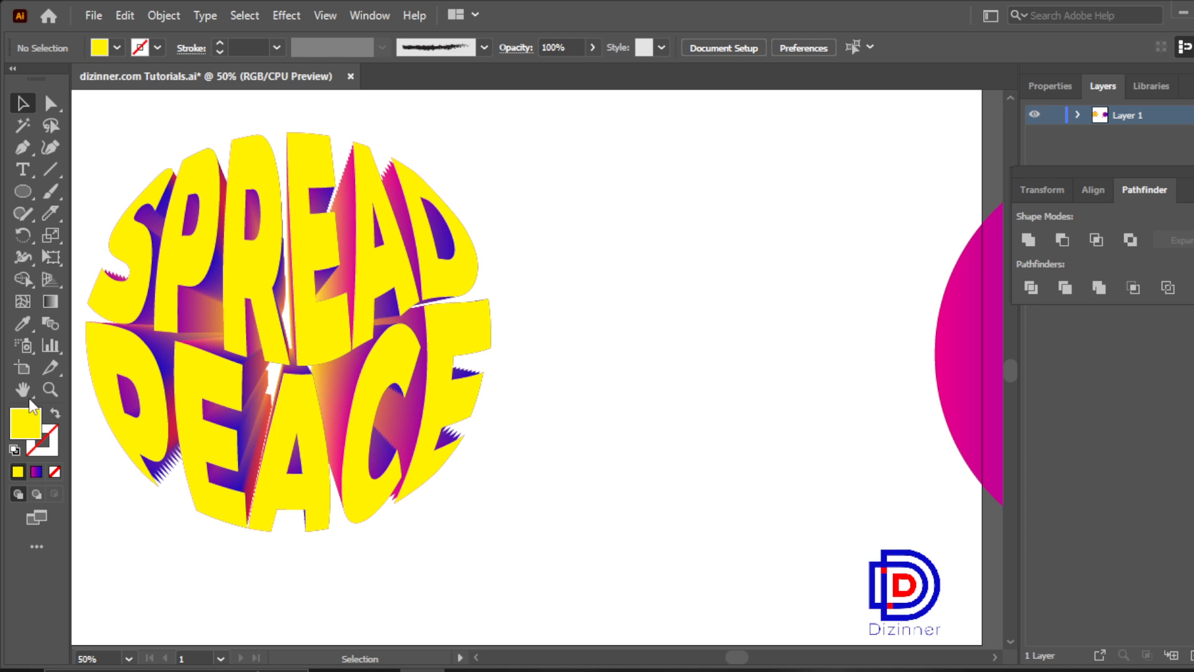
Step: Move the spare pink-to-blue circle behind the SPREAD PEACE lettering and nudge it up until it frames the letters evenly
{"action": "key", "text": "space"}
{"action": "left_click_drag", "start_coordinate": [217, 387], "coordinate": [237, 391]}
{"action": "mouse_move", "coordinate": [255, 393]}
{"action": "left_mouse_down"}
{"action": "mouse_move", "coordinate": [267, 391]}
{"action": "mouse_move", "coordinate": [235, 389]}
{"action": "left_mouse_up"}
{"action": "left_click", "coordinate": [22, 103]}
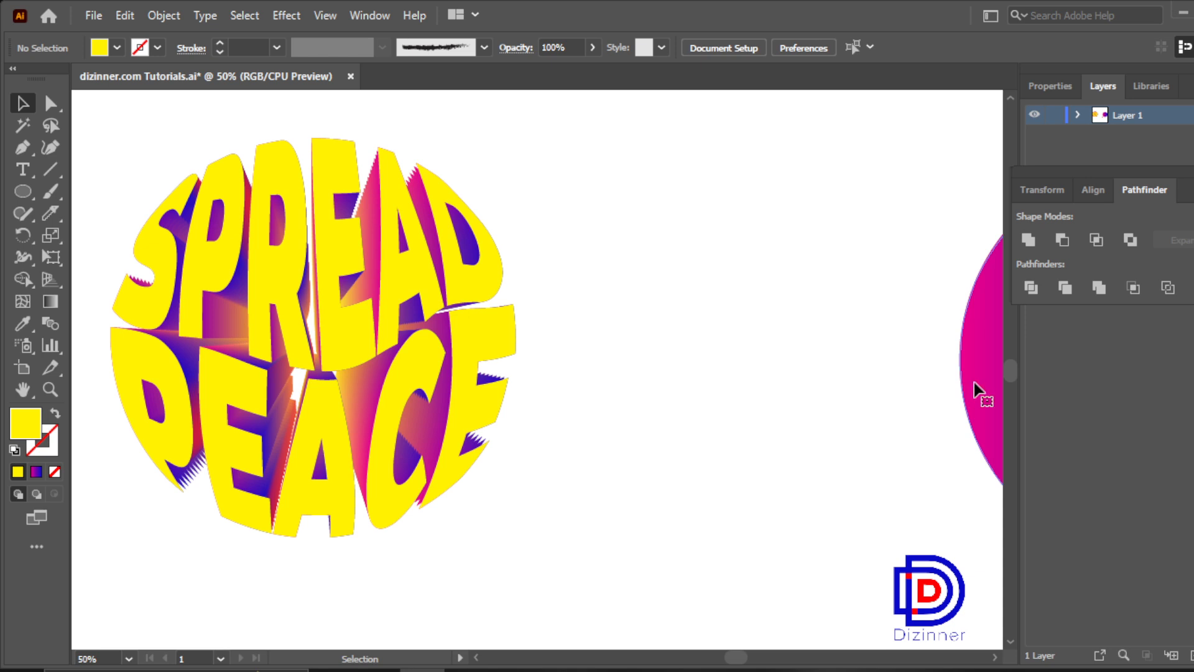
{"action": "left_click_drag", "start_coordinate": [975, 390], "coordinate": [122, 309]}
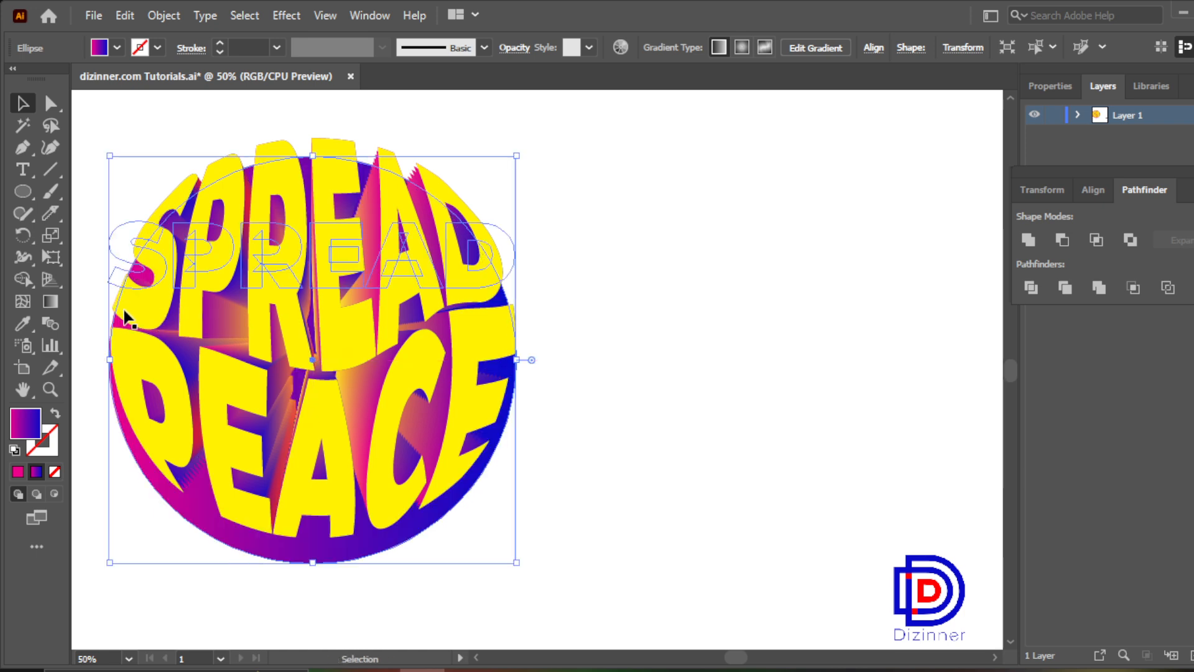
{"action": "key", "text": "Up"}
{"action": "key", "text": "Up"}
{"action": "key", "text": "Up"}
{"action": "key", "text": "Up"}
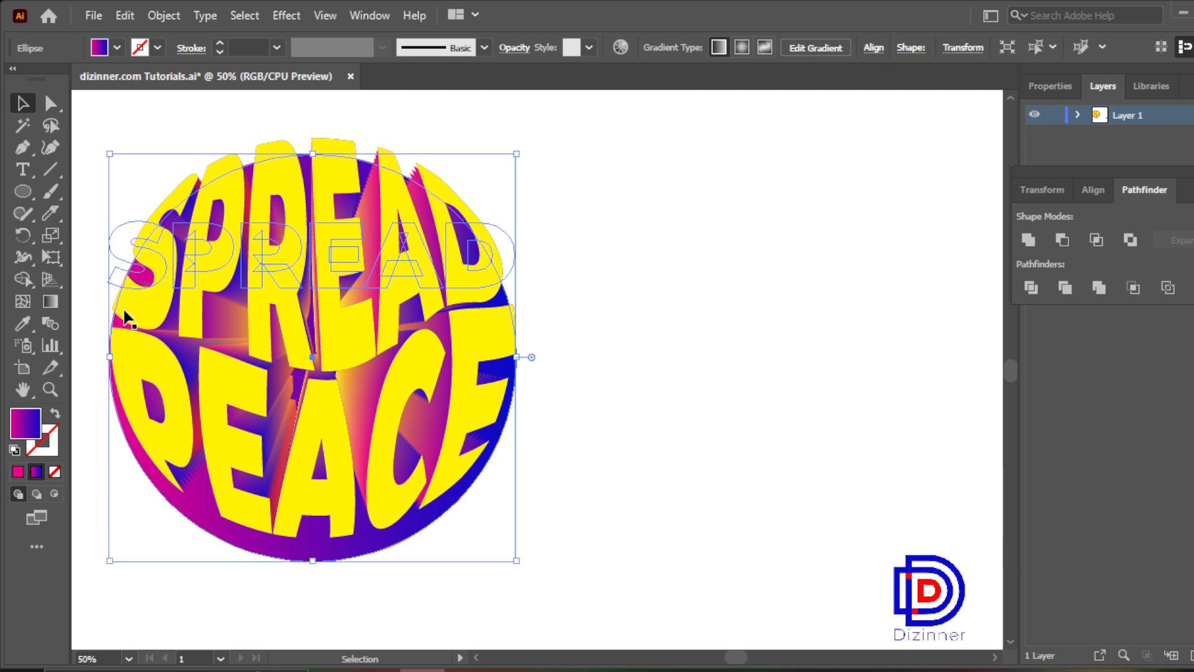
{"action": "key", "text": "Up"}
{"action": "key", "text": "Up"}
{"action": "key", "text": "Up"}
{"action": "key", "text": "Up"}
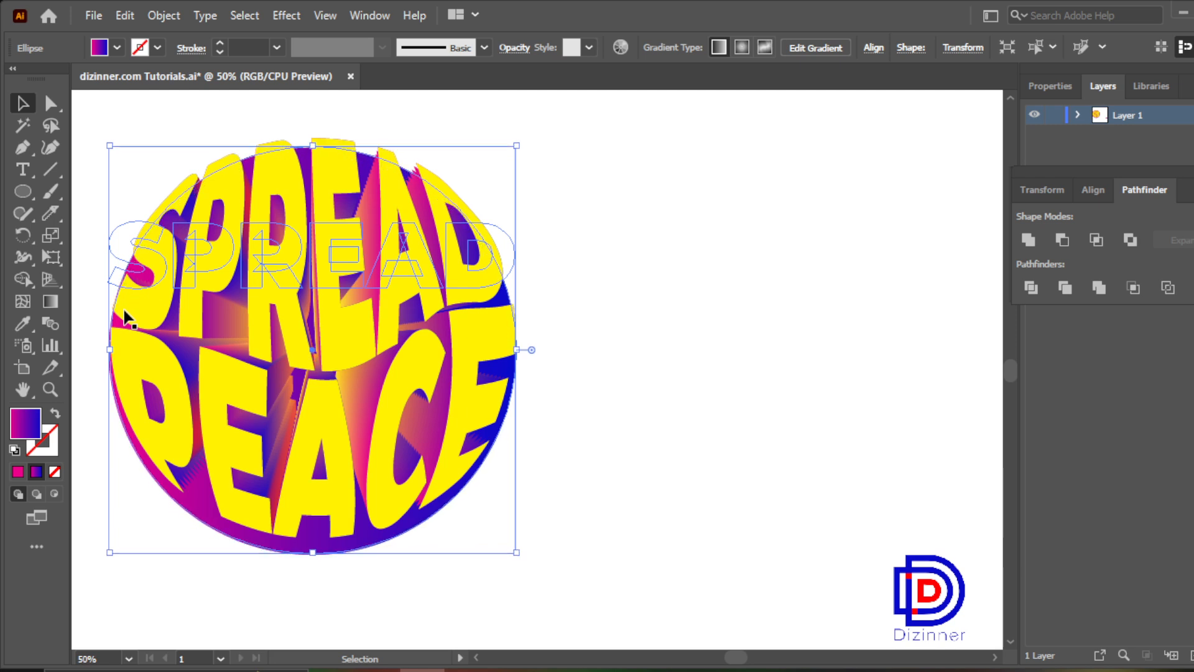
{"action": "key", "text": "Up"}
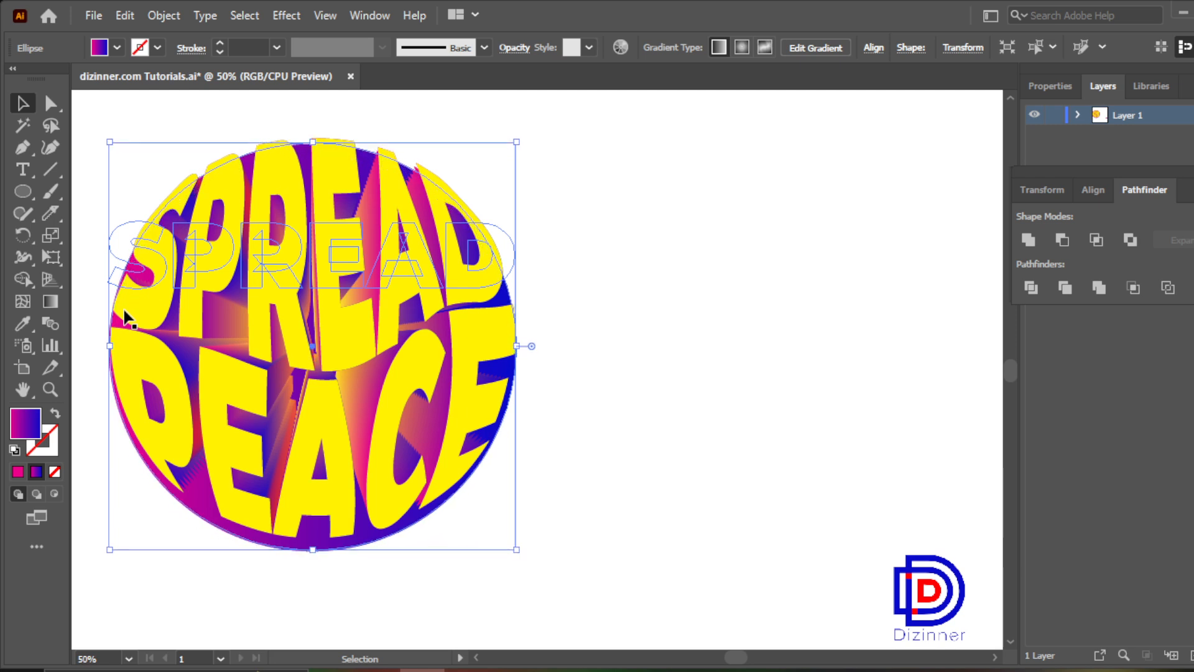
{"action": "key", "text": "Up"}
{"action": "key", "text": "Up"}
{"action": "key", "text": "Up"}
{"action": "key", "text": "Up"}
{"action": "key", "text": "Up"}
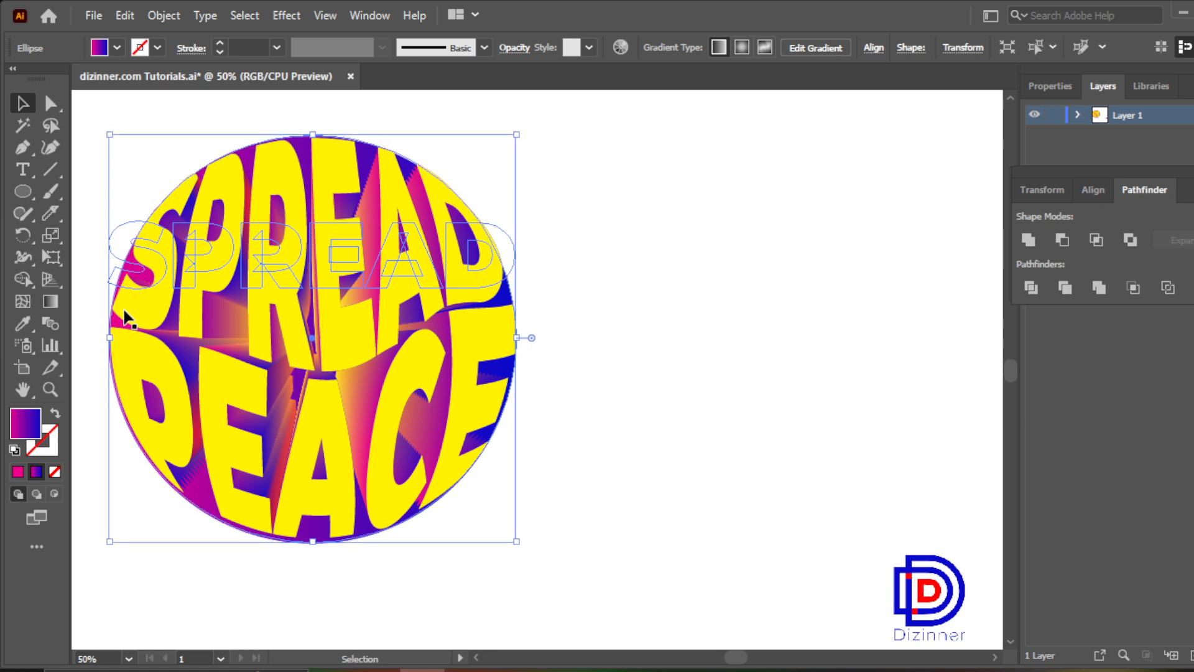
{"action": "key", "text": "Up"}
{"action": "key", "text": "Up"}
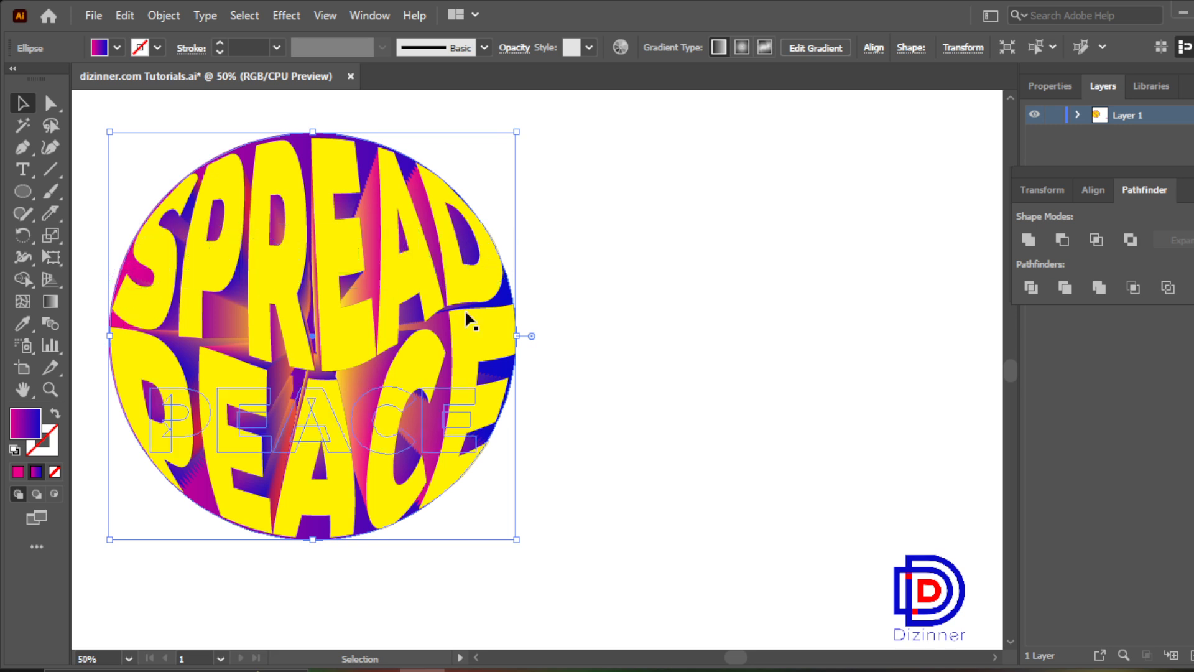
{"action": "left_click", "coordinate": [751, 292]}
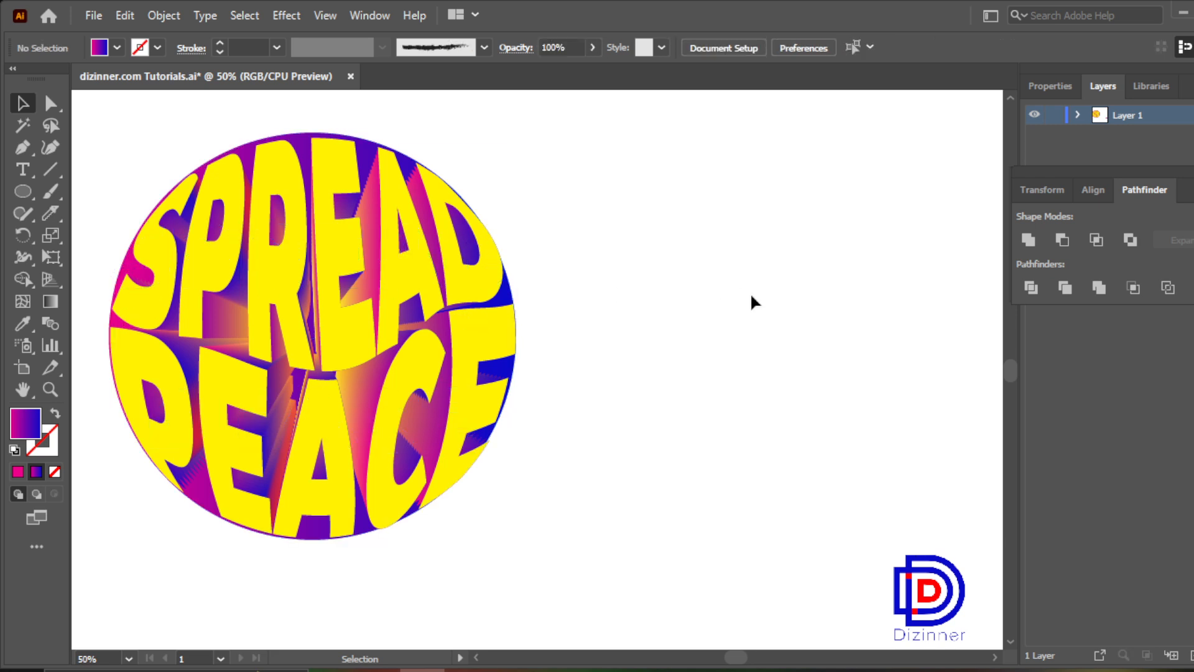
Step: Move the circle together with all the lettering to the middle of the canvas and enlarge the artwork proportionally
{"action": "left_click", "coordinate": [23, 389]}
{"action": "mouse_move", "coordinate": [270, 432]}
{"action": "left_mouse_down"}
{"action": "mouse_move", "coordinate": [306, 419]}
{"action": "mouse_move", "coordinate": [278, 429]}
{"action": "left_mouse_up"}
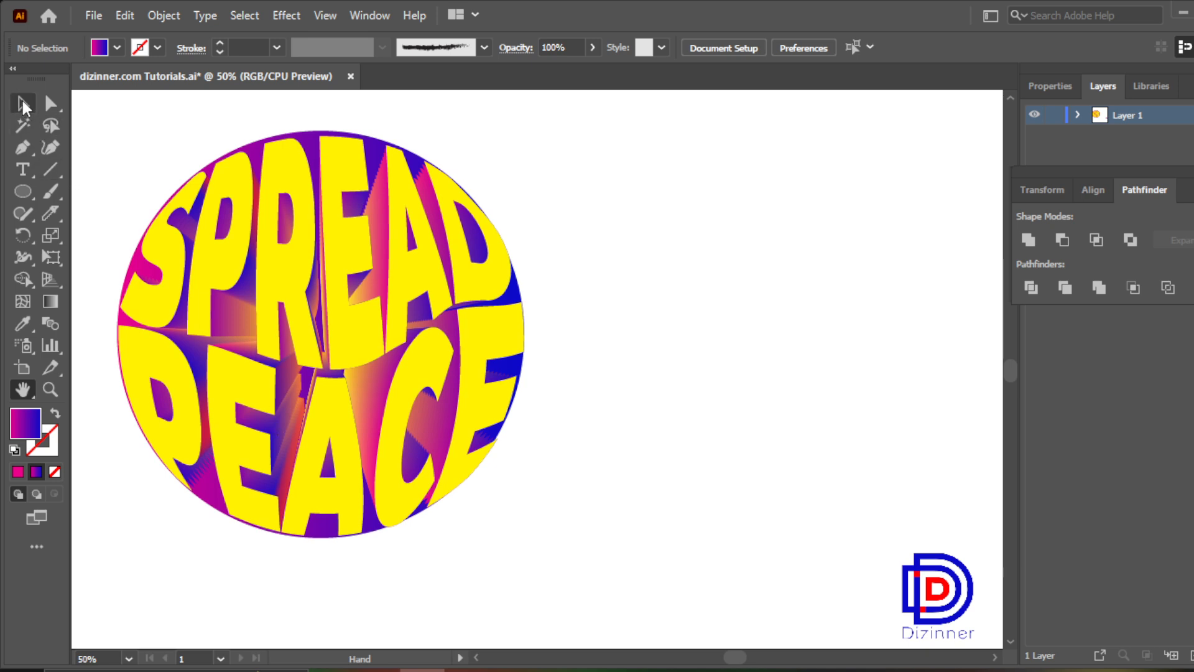
{"action": "left_click", "coordinate": [23, 104]}
{"action": "left_click_drag", "start_coordinate": [113, 128], "coordinate": [568, 564]}
{"action": "left_click_drag", "start_coordinate": [531, 338], "coordinate": [616, 347]}
{"action": "left_click_drag", "start_coordinate": [452, 421], "coordinate": [626, 428]}
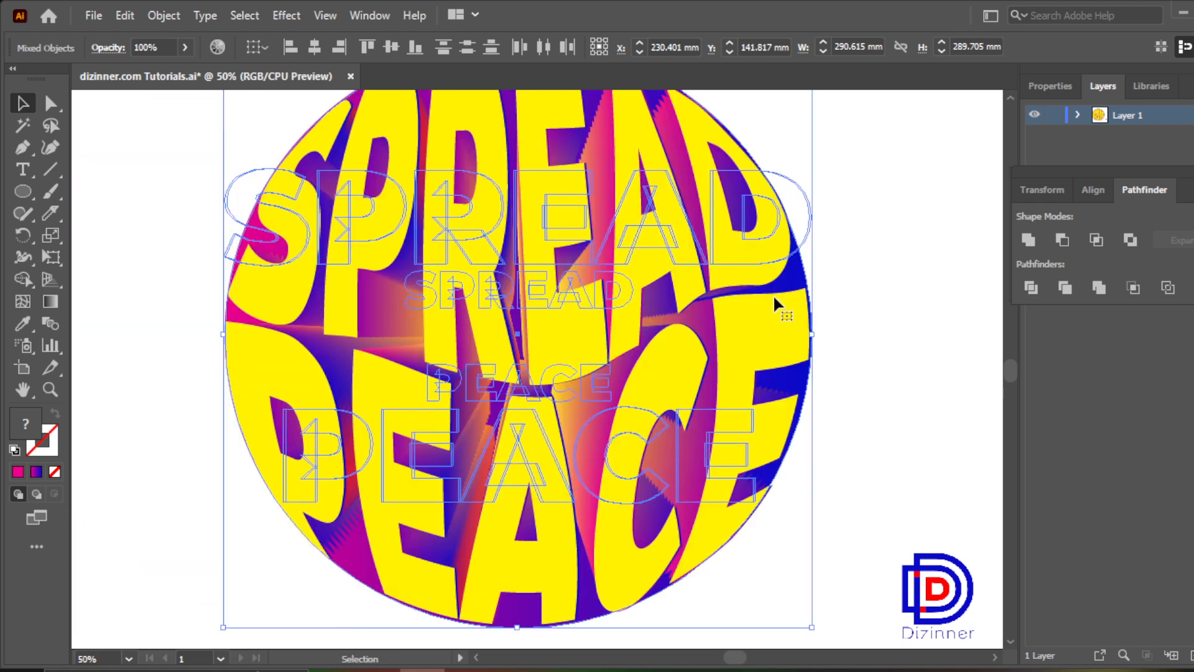
{"action": "left_click_drag", "start_coordinate": [811, 334], "coordinate": [781, 325]}
{"action": "left_click", "coordinate": [835, 321]}
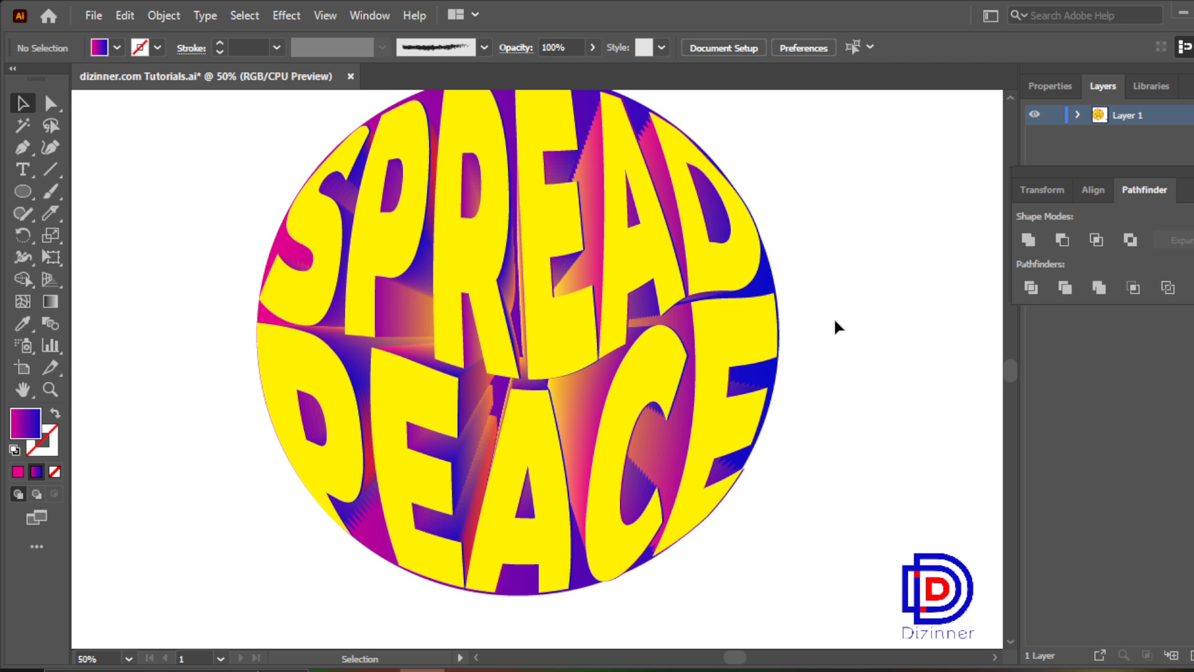
{"action": "left_click", "coordinate": [30, 386]}
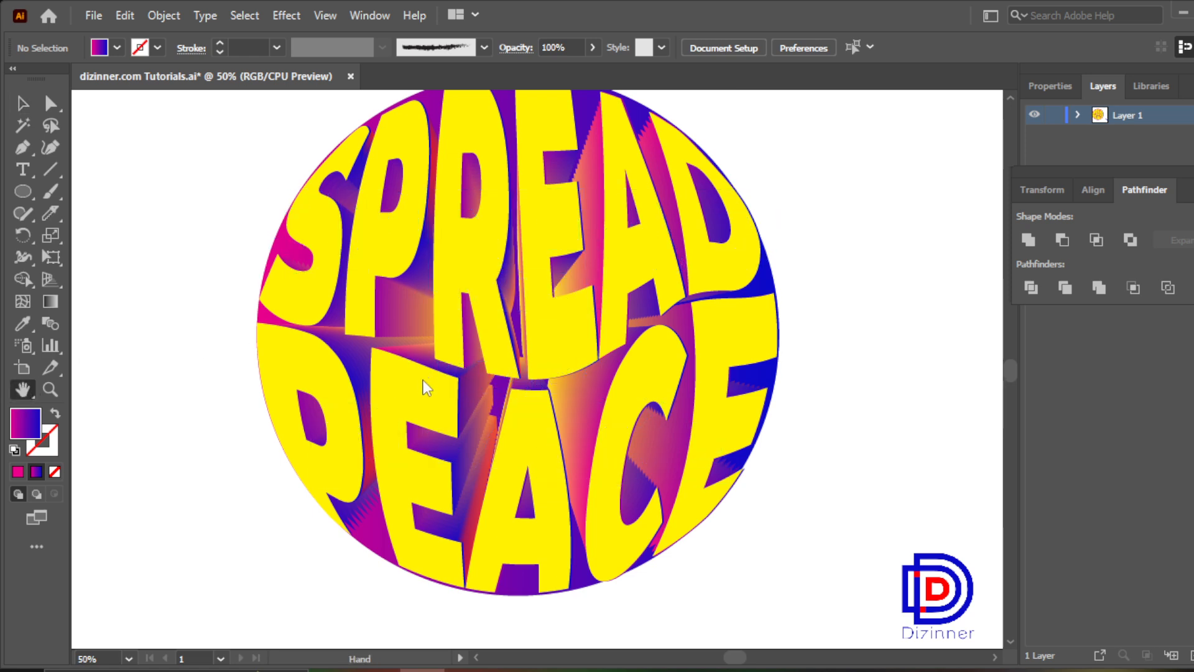
{"action": "left_click_drag", "start_coordinate": [421, 386], "coordinate": [405, 396]}
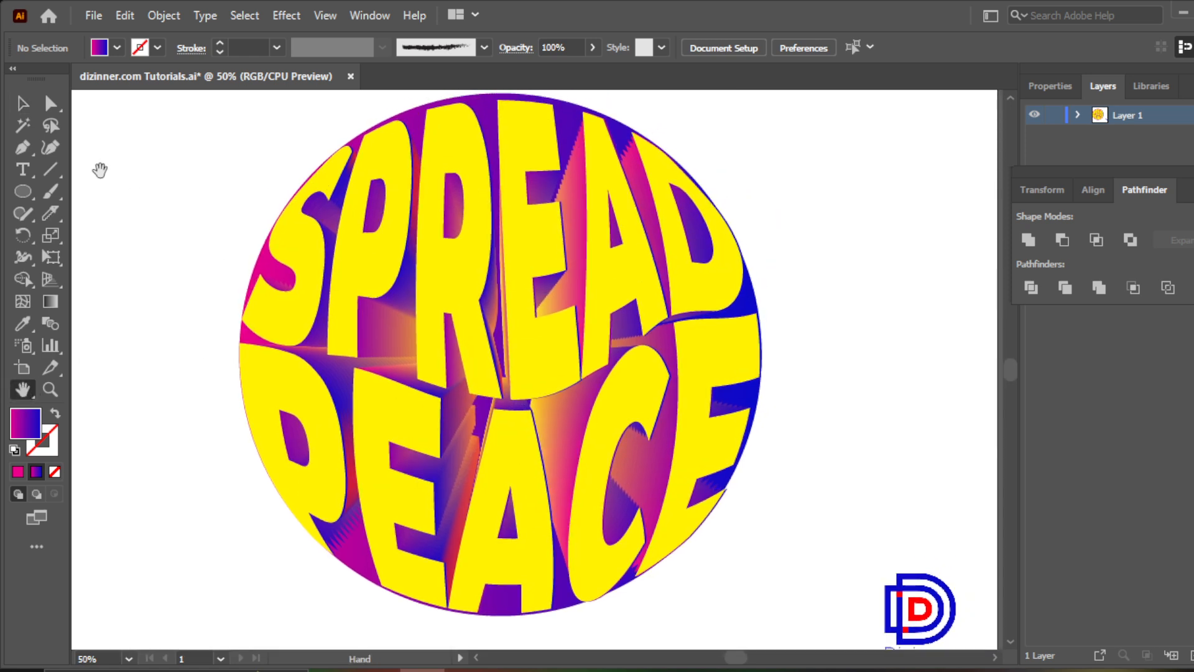
Step: Swap the fill and stroke of the background circle so only a thin pink-to-blue gradient outline surrounds the lettering
{"action": "left_click", "coordinate": [22, 103]}
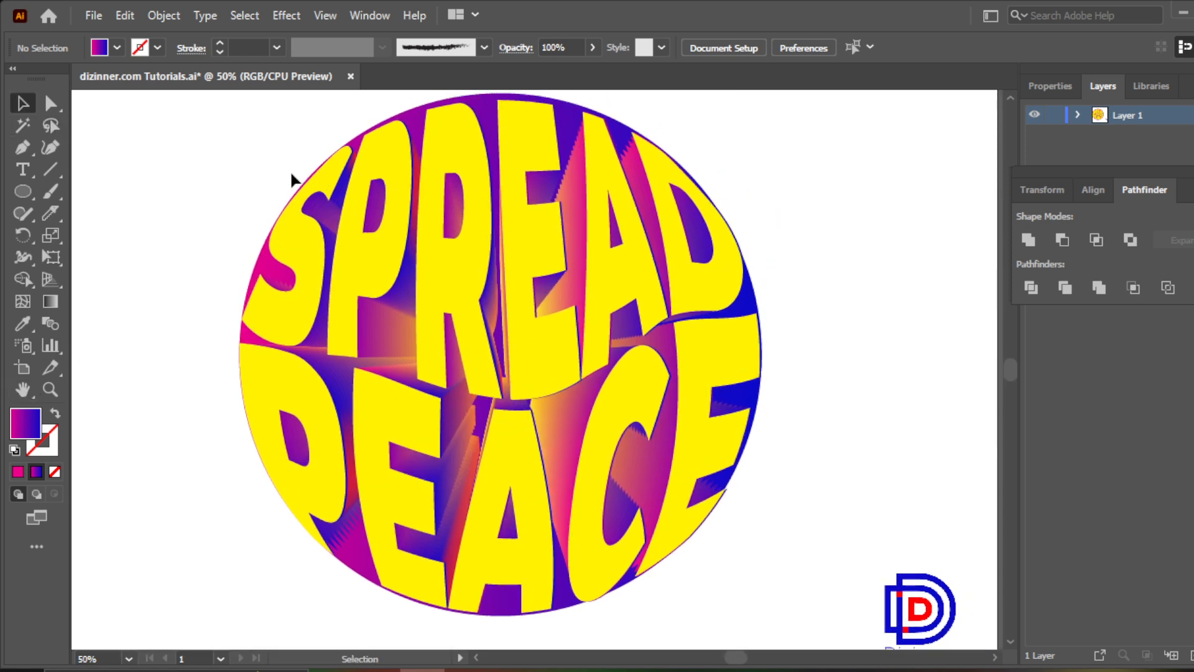
{"action": "left_click", "coordinate": [457, 102]}
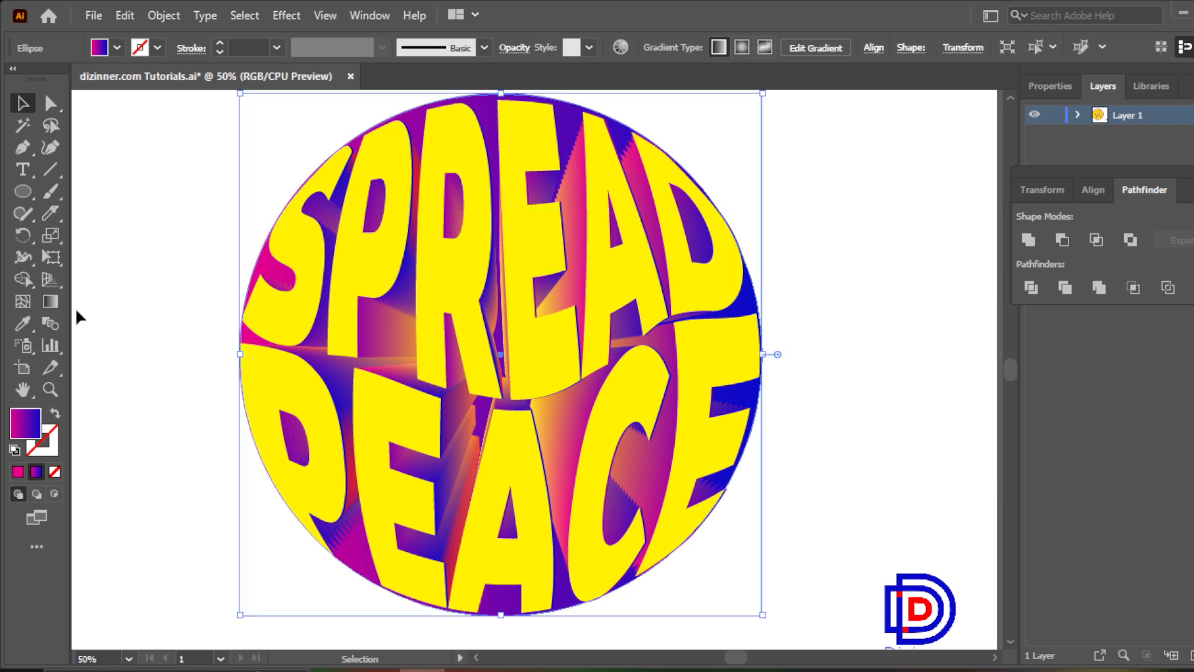
{"action": "left_click", "coordinate": [54, 415]}
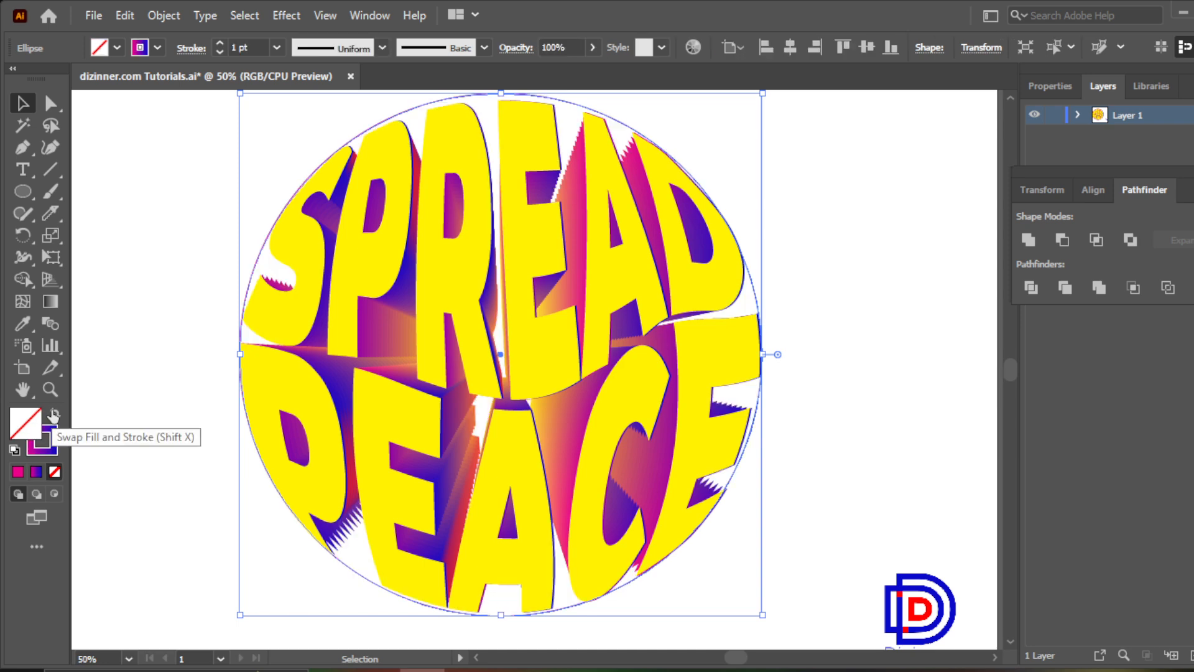
{"action": "left_click", "coordinate": [829, 453]}
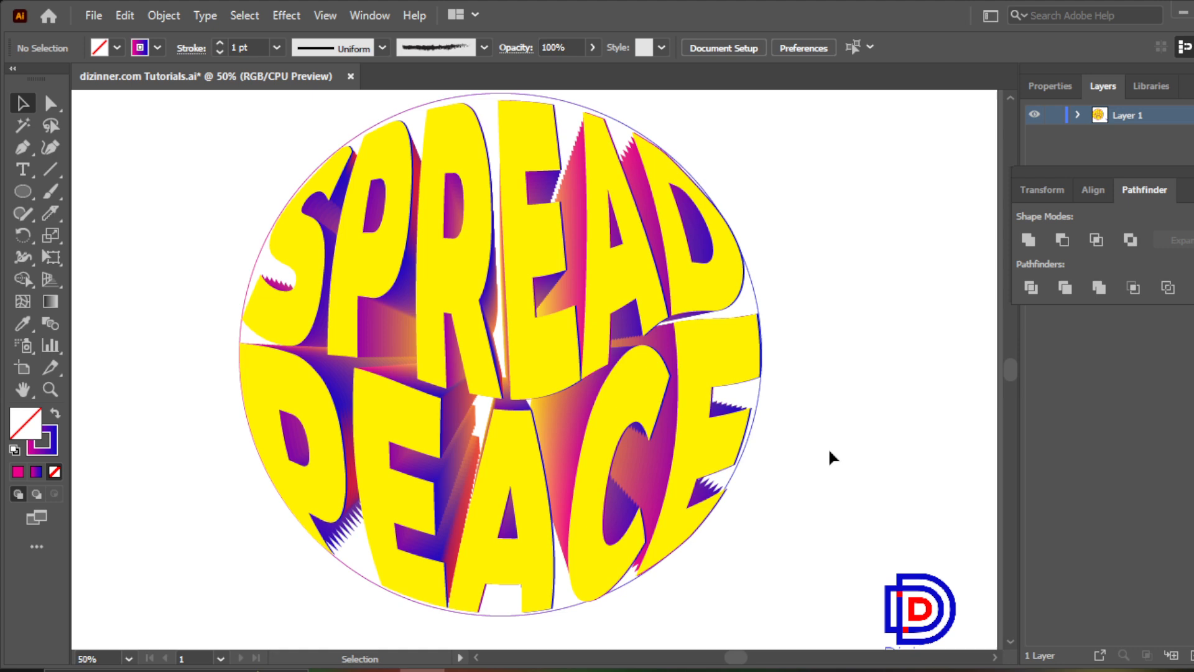
Step: Try to lower the top edge of the outlined circle so it fits closer around the lettering, and deselect it
{"action": "left_click", "coordinate": [752, 290]}
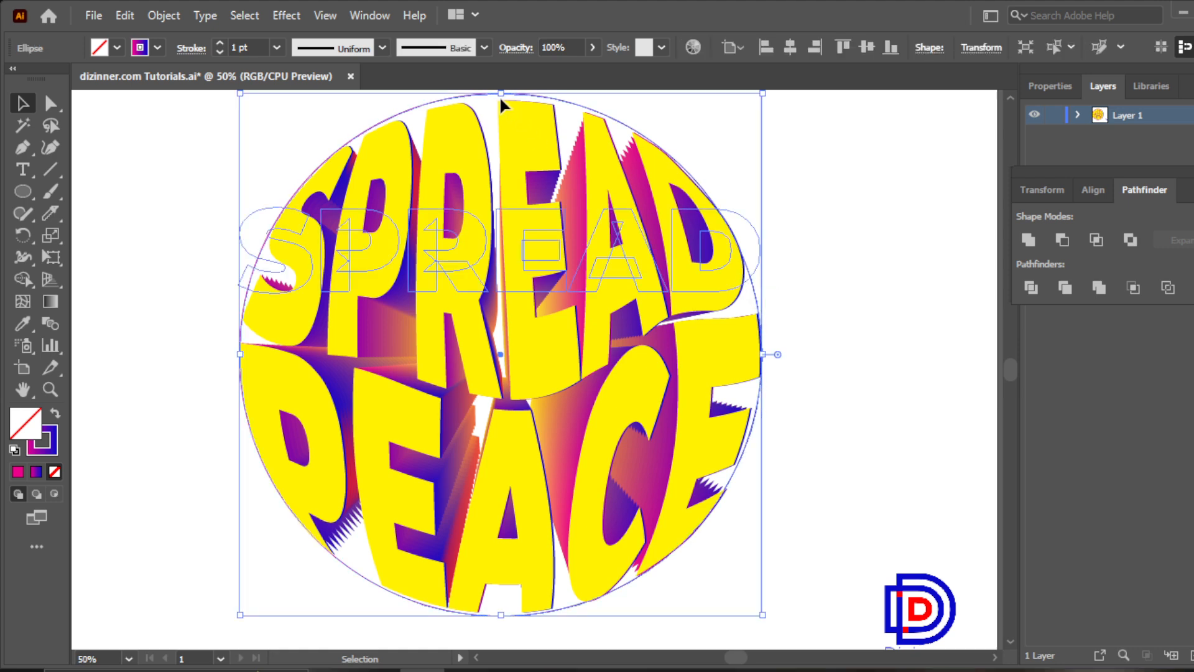
{"action": "left_click_drag", "start_coordinate": [499, 93], "coordinate": [493, 195]}
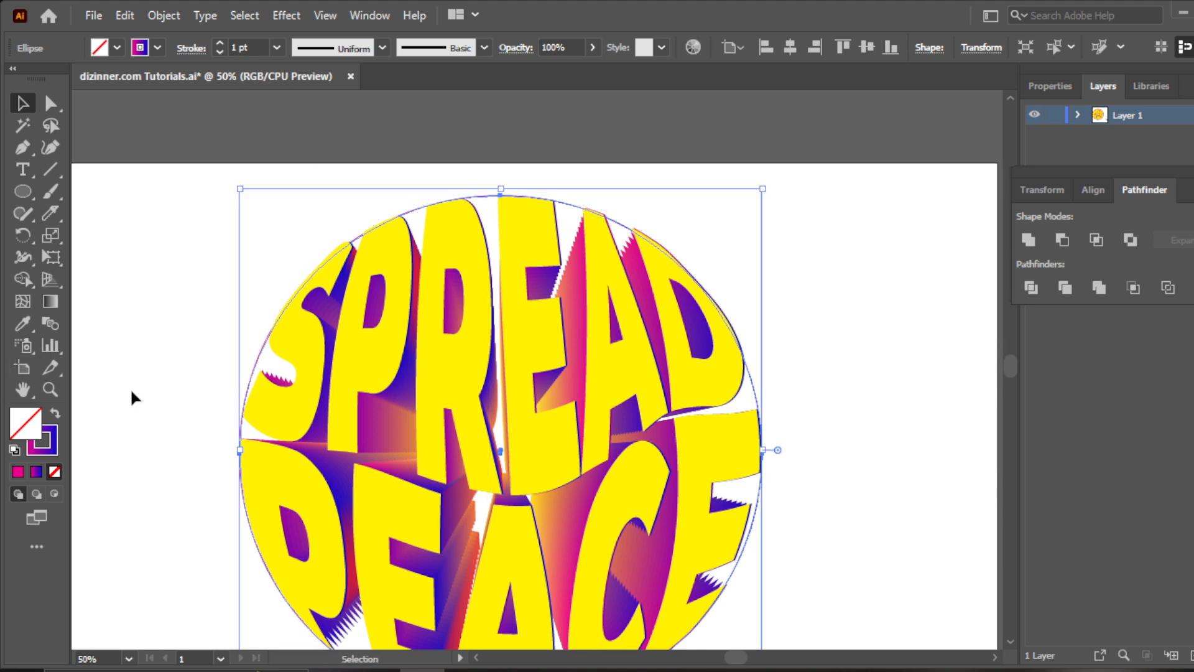
{"action": "left_click", "coordinate": [22, 390]}
{"action": "left_click_drag", "start_coordinate": [525, 498], "coordinate": [522, 381]}
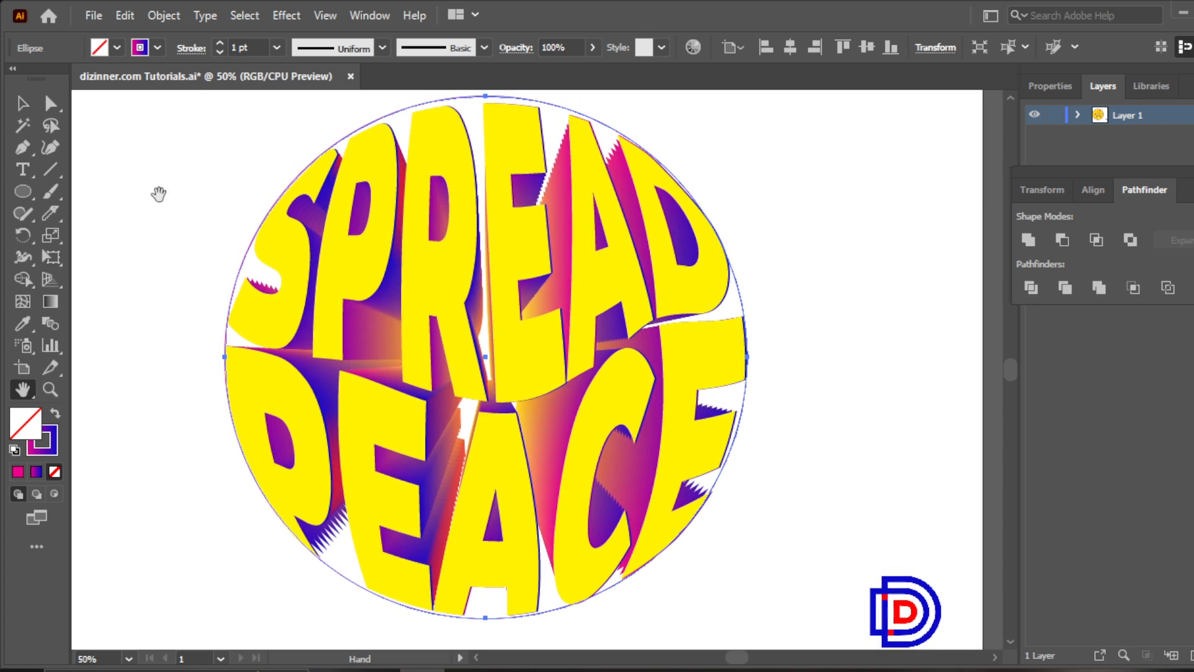
{"action": "key", "text": "v"}
{"action": "left_click", "coordinate": [143, 160]}
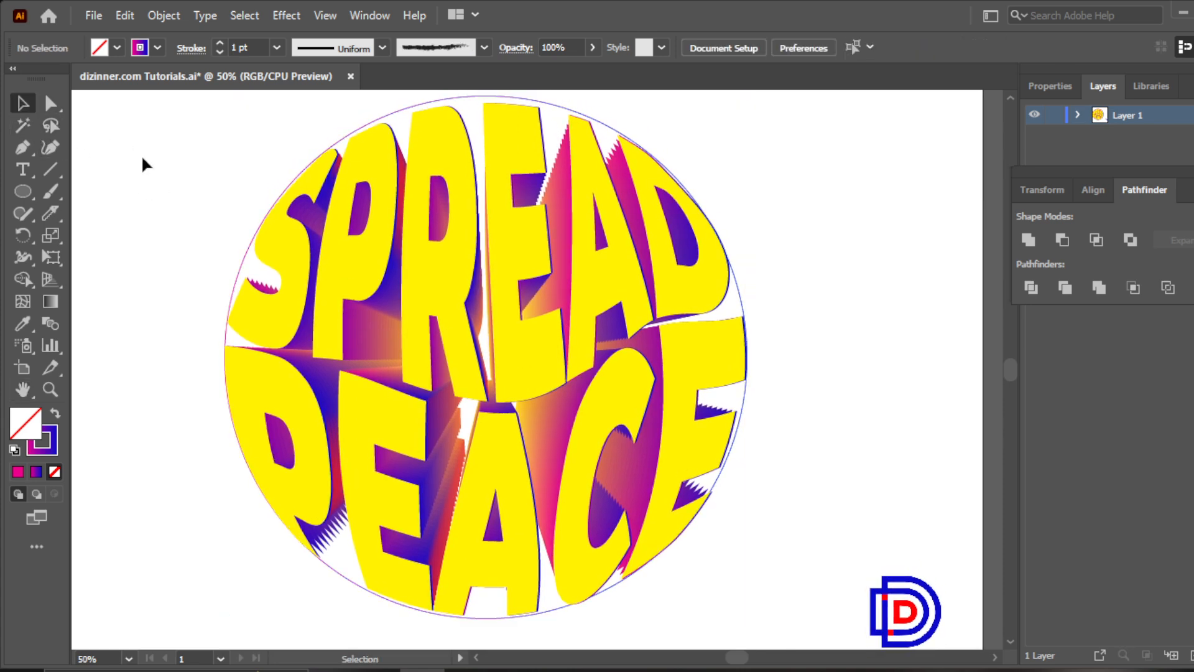